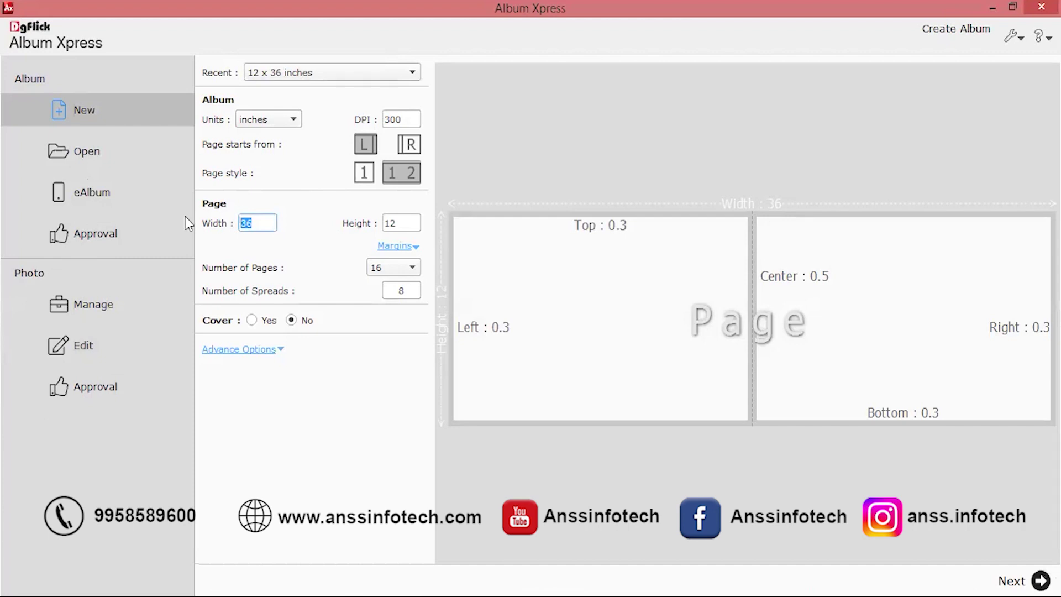
Step: Try a page width of 24 inches, and restore it to 36 inches
text(24)
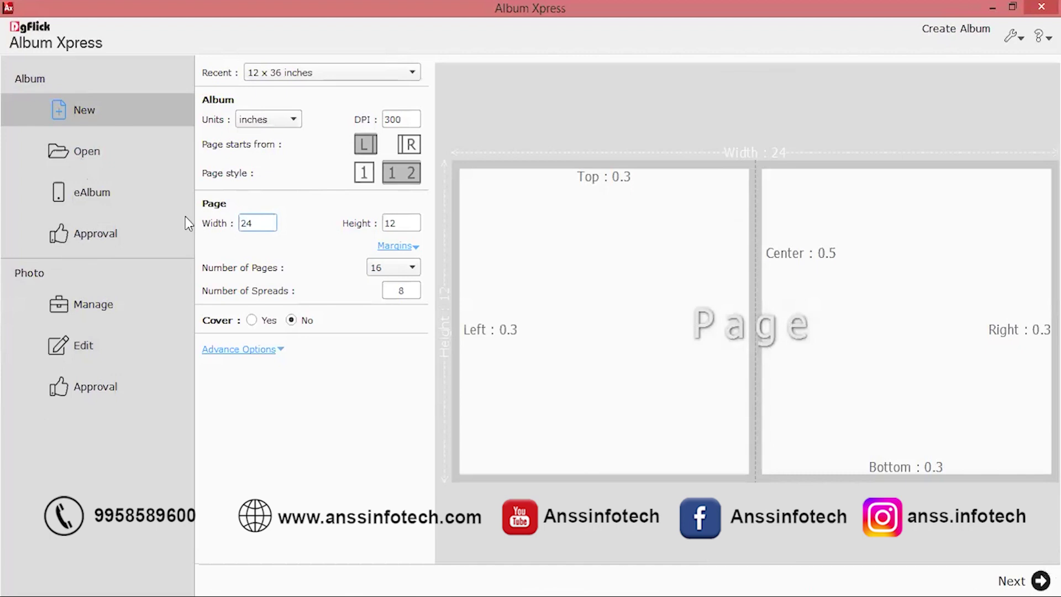
key(BackSpace)
key(BackSpace)
text(36)
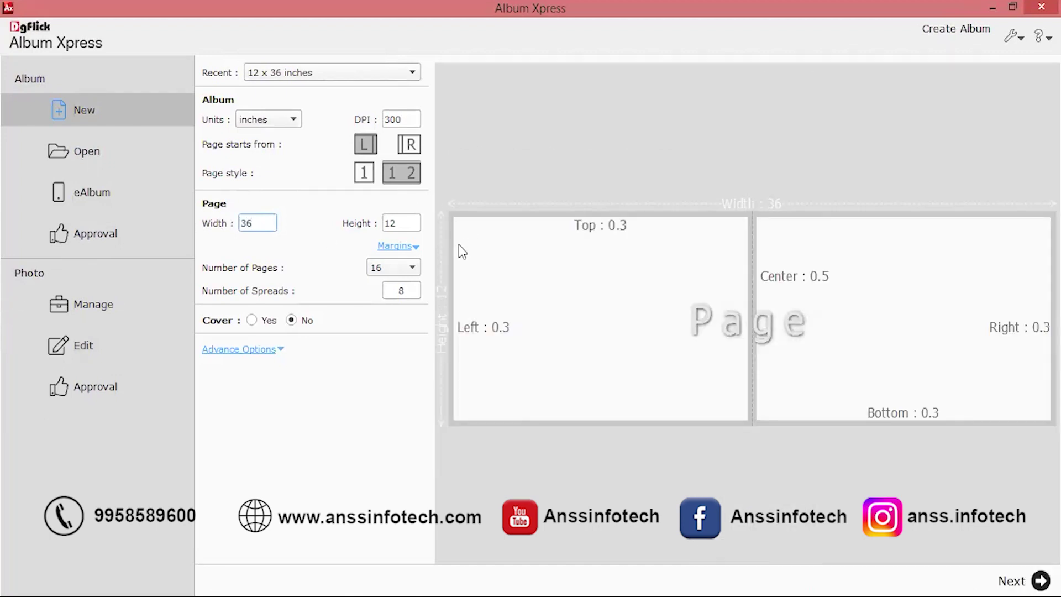
Step: Set the album to 40 pages and leave it without a cover
click(404, 246)
click(401, 119)
click(410, 269)
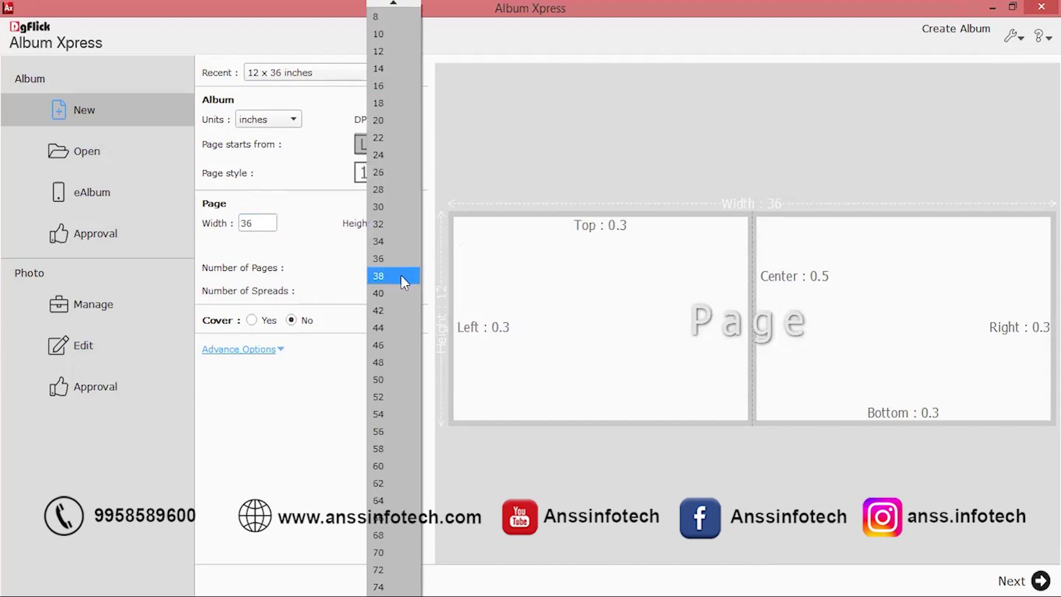
click(381, 294)
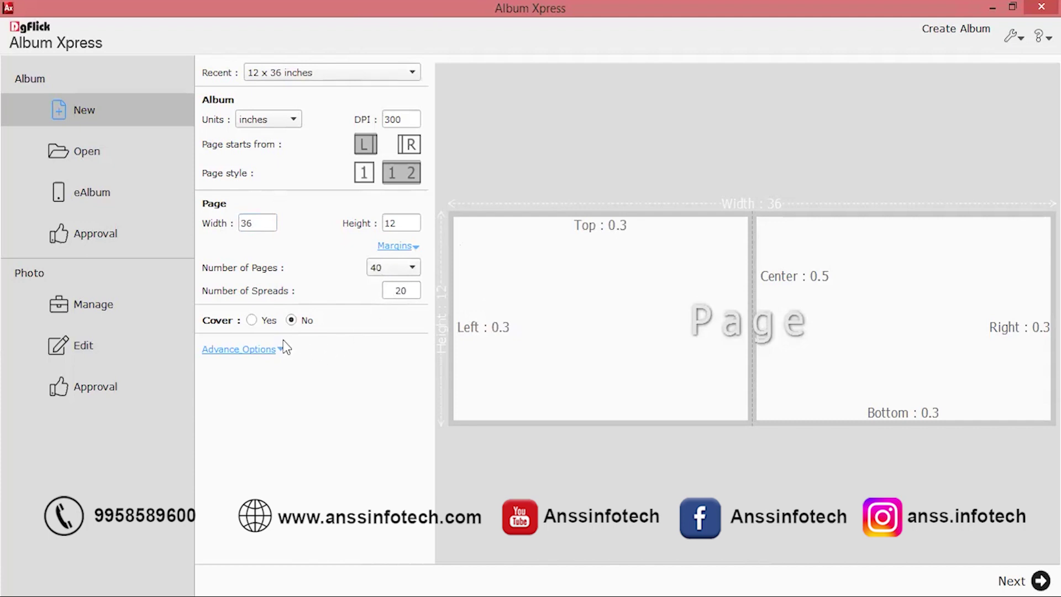
click(252, 321)
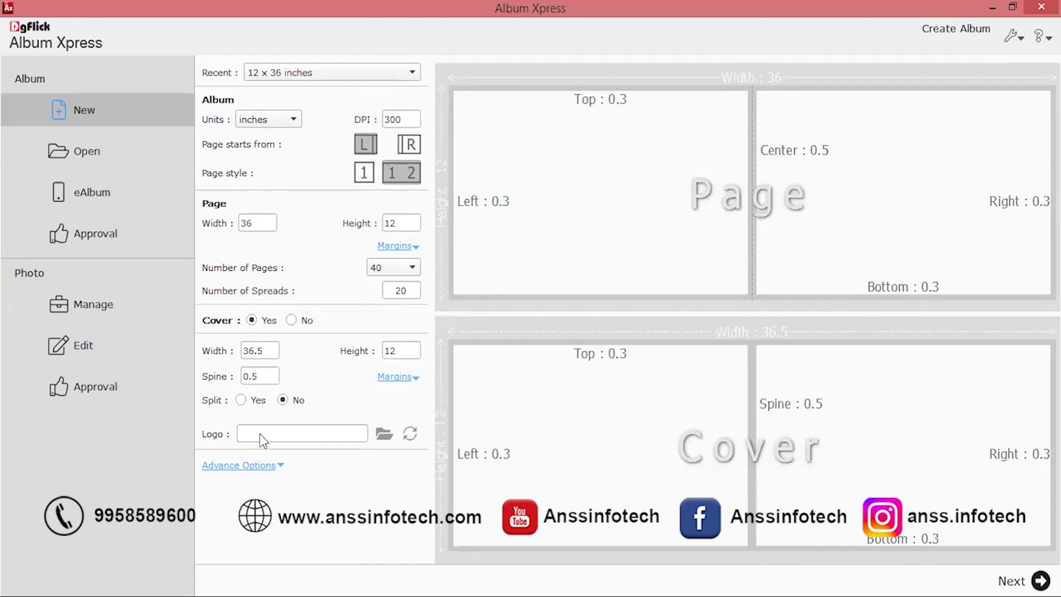
click(292, 320)
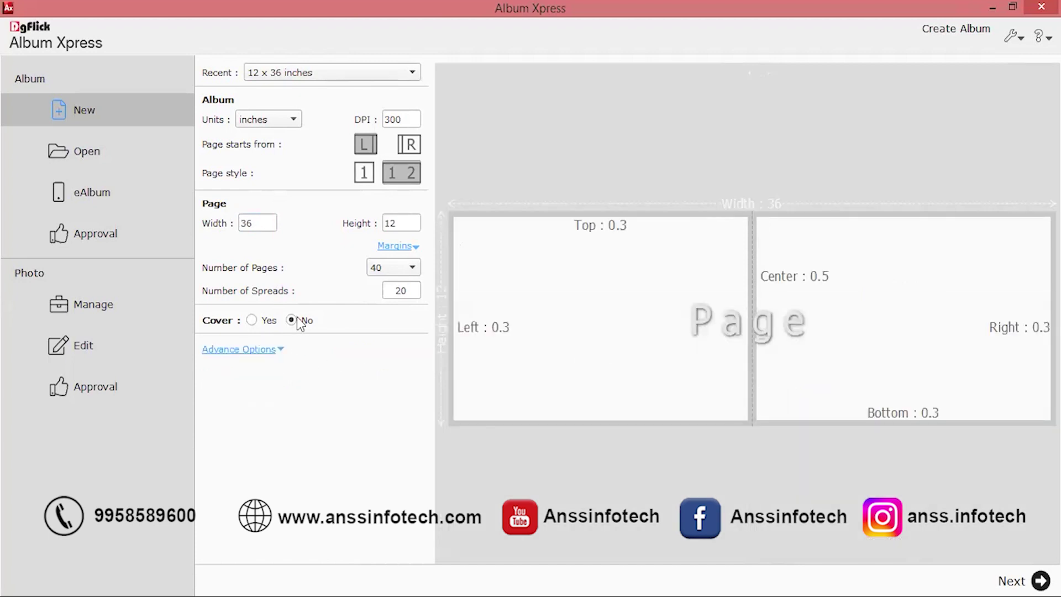
Step: Continue to the creation modes and choose template-based auto creation for the 12 x 36 inch album
click(1022, 578)
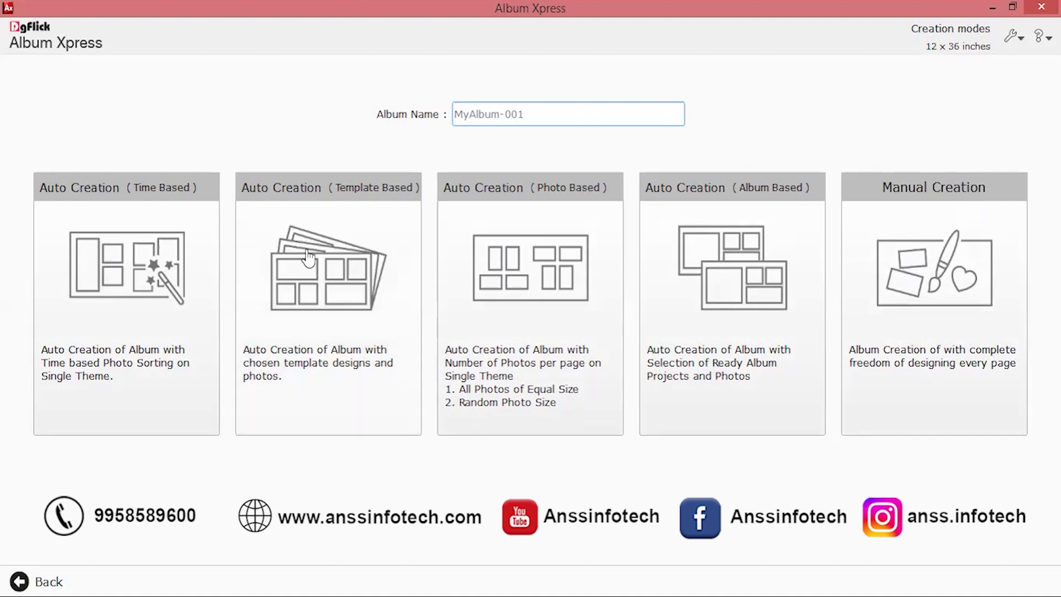
click(330, 308)
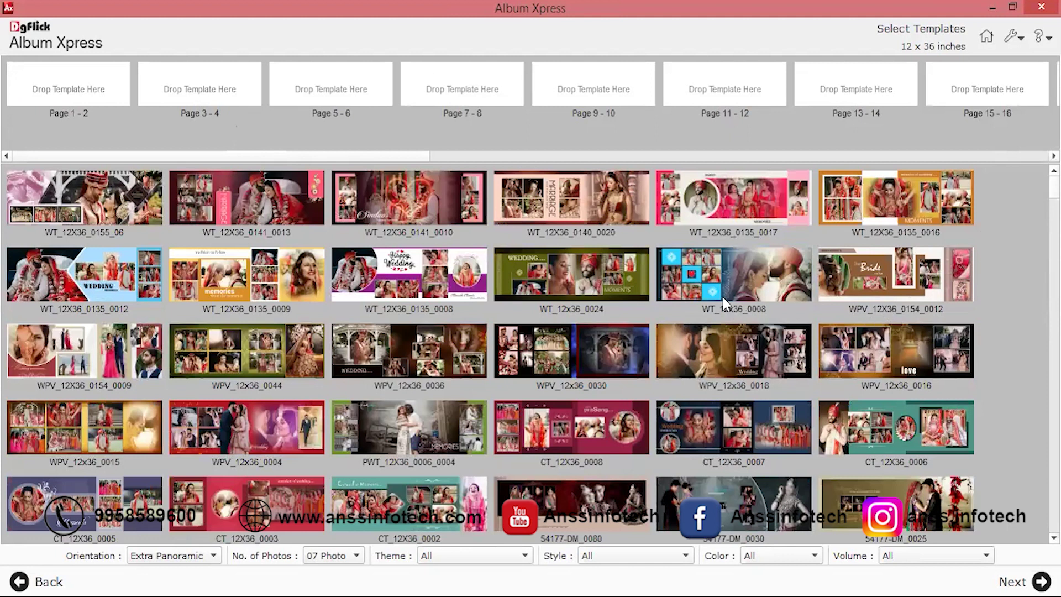
Step: Assign template WT_12X36_0135_0017 to pages 1-2 and template WT_12X36_0135_0012 to pages 3-4
click(713, 206)
drag(514, 161, 82, 88)
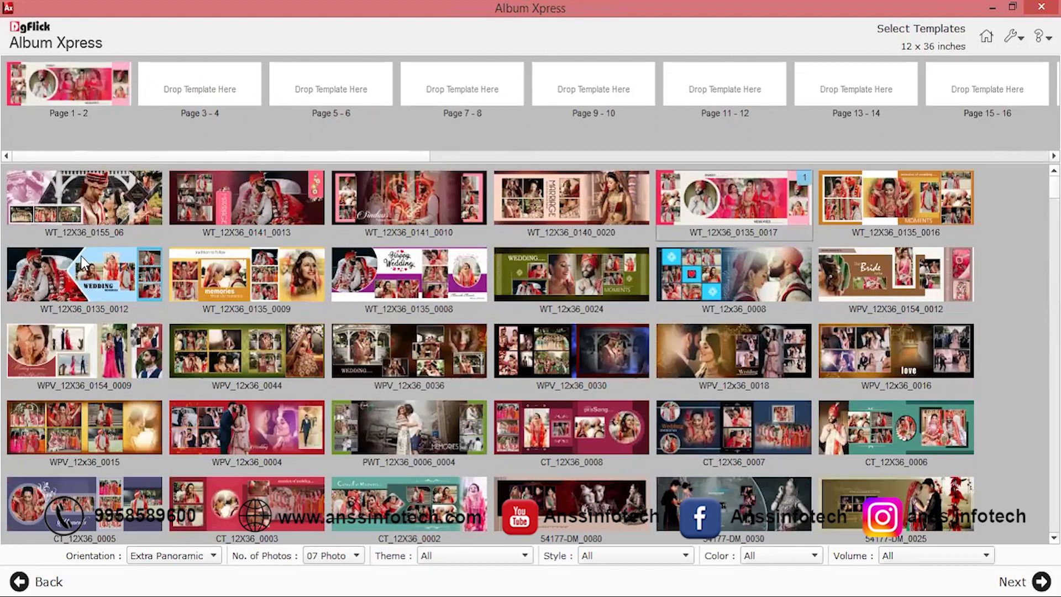
drag(80, 289, 197, 80)
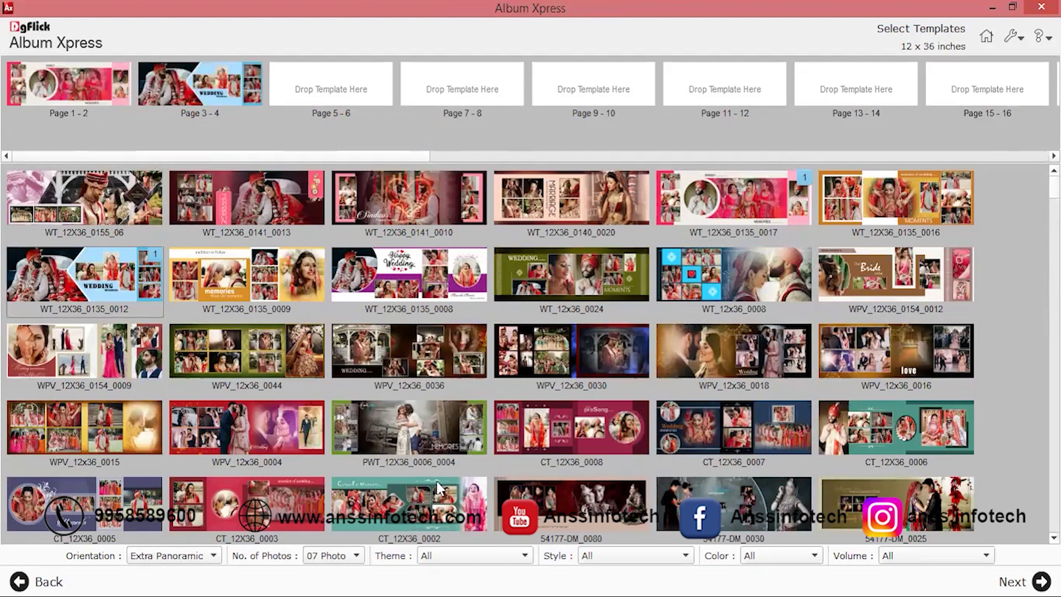
Step: Filter the templates to 05 Photo and assign WPV_12X36_0154_0007 to pages 5-6
click(332, 556)
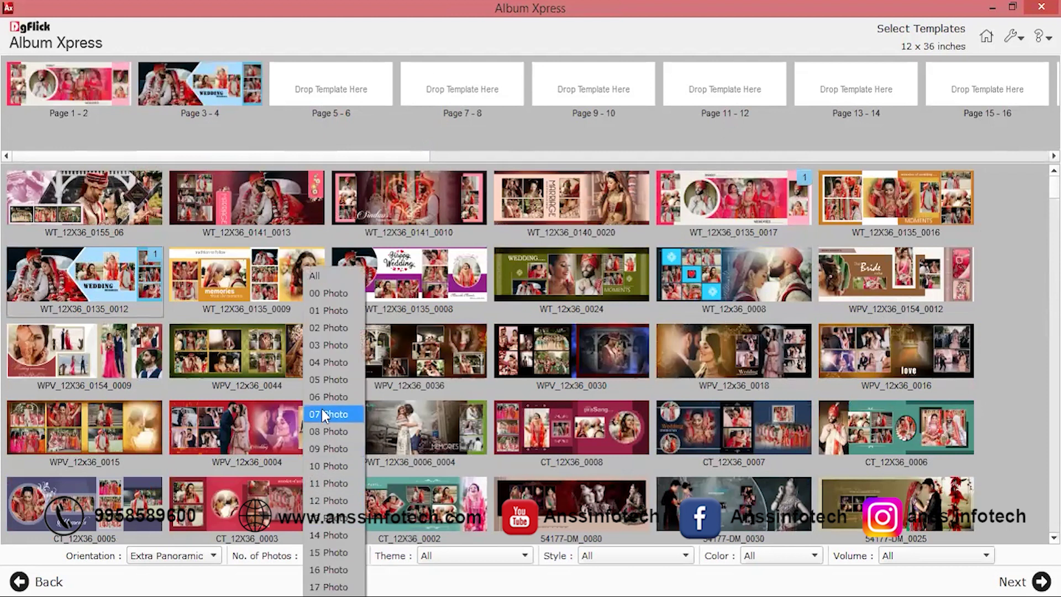
click(317, 380)
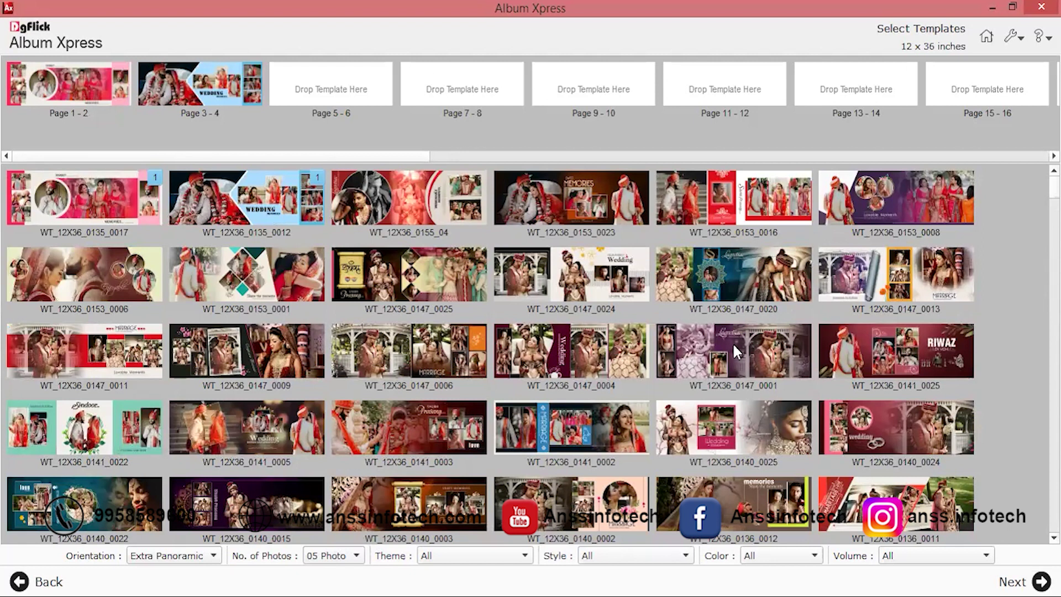
scroll(484, 359, down, 10)
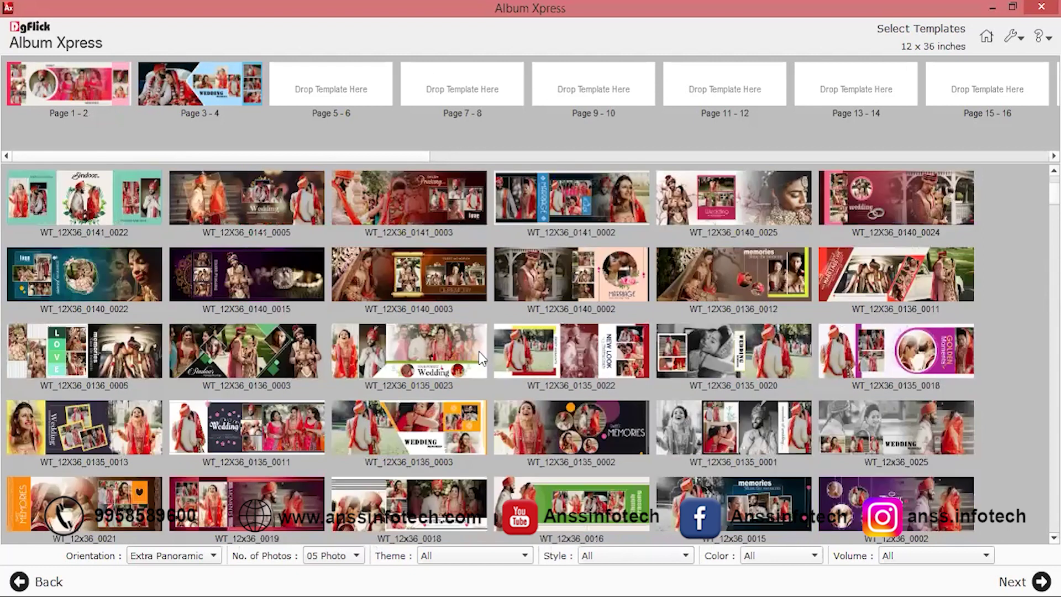
scroll(481, 359, down, 5)
scroll(475, 354, down, 15)
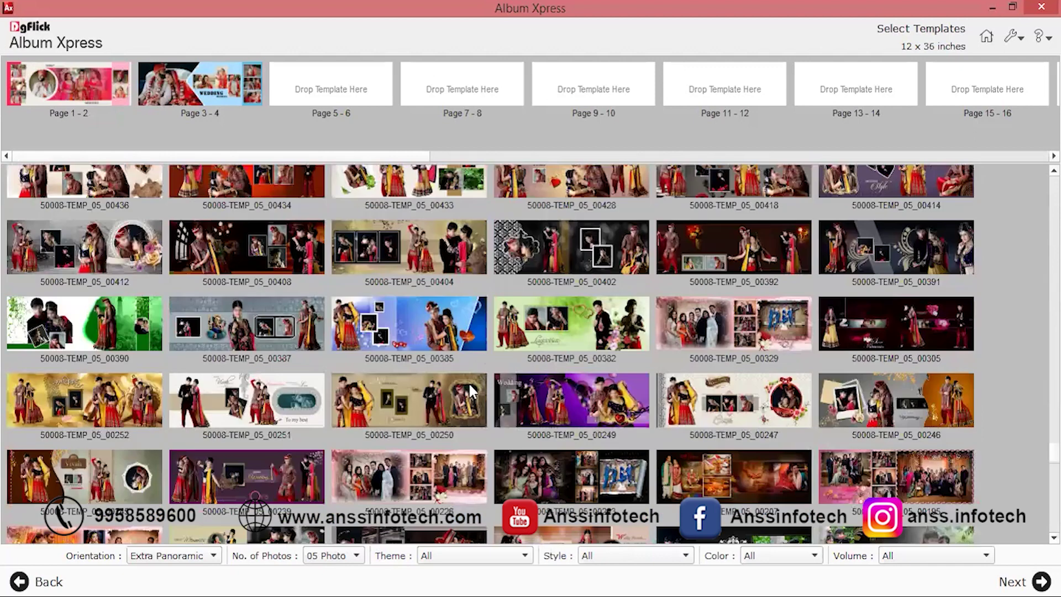
scroll(487, 382, up, 5)
scroll(486, 382, down, 5)
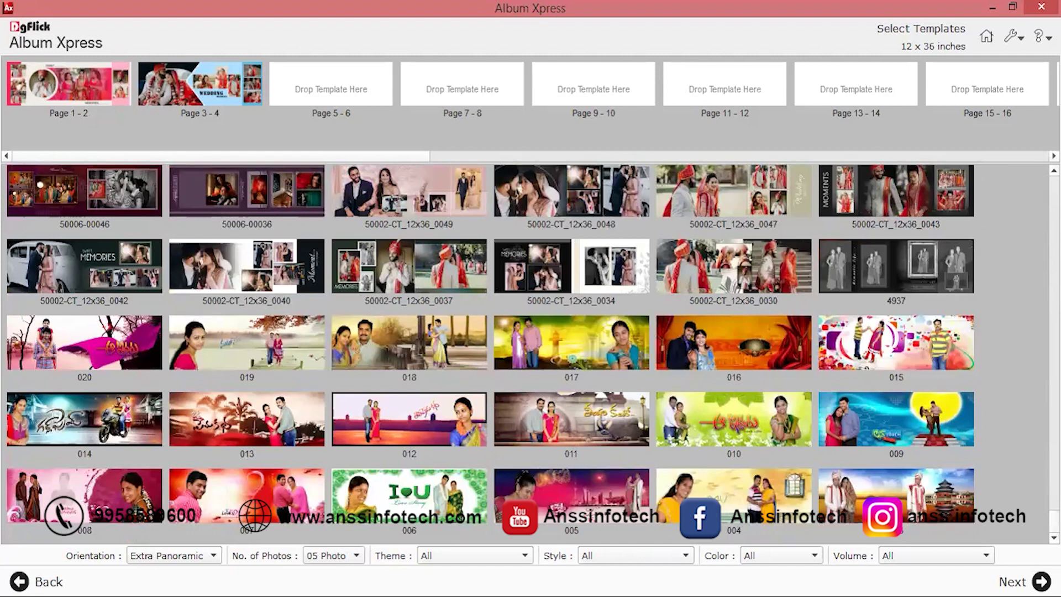
scroll(531, 354, up, 10)
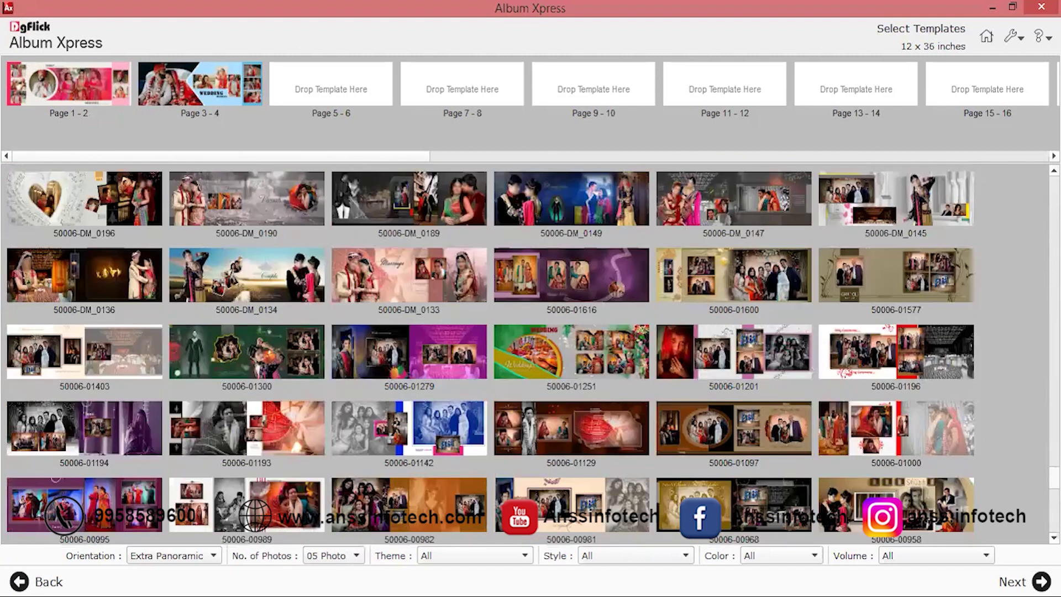
scroll(530, 353, up, 10)
scroll(531, 354, up, 10)
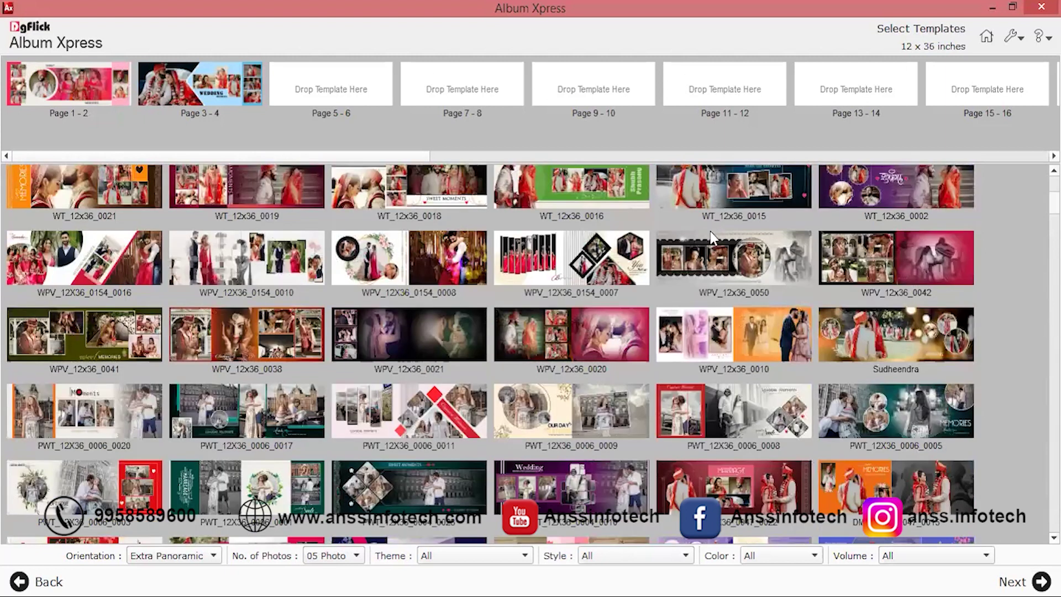
drag(570, 270, 341, 85)
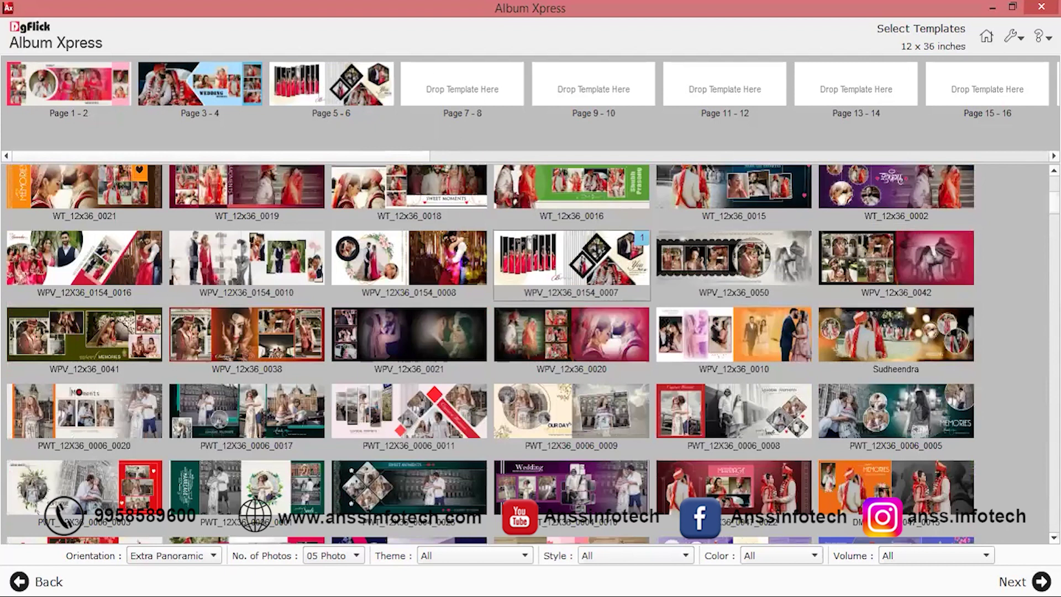
Step: Proceed to photo selection, and select all photos in the E:/Photo Fair/Wedding folder
click(1032, 584)
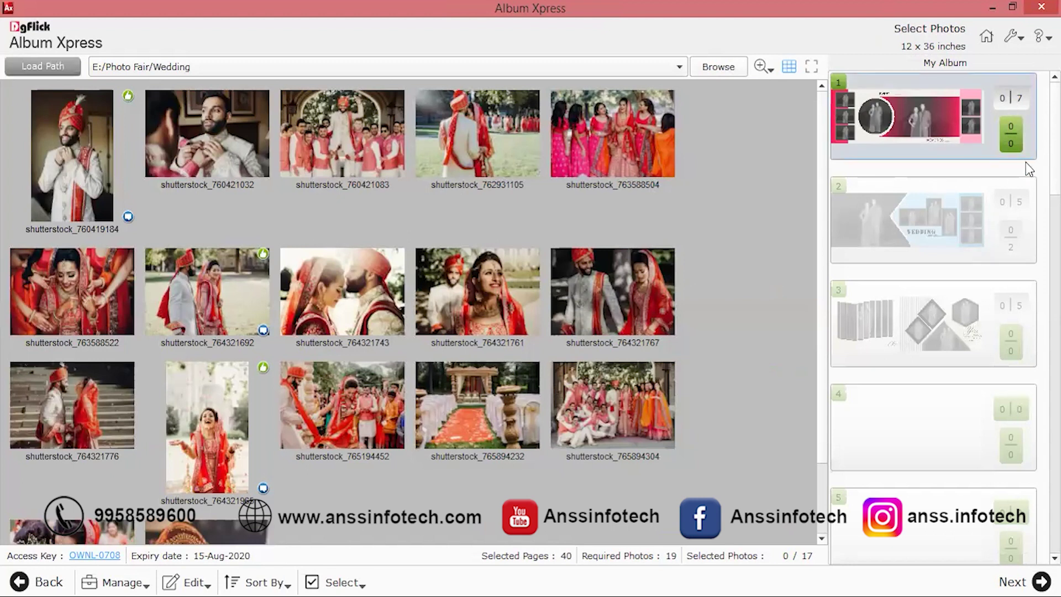
click(999, 239)
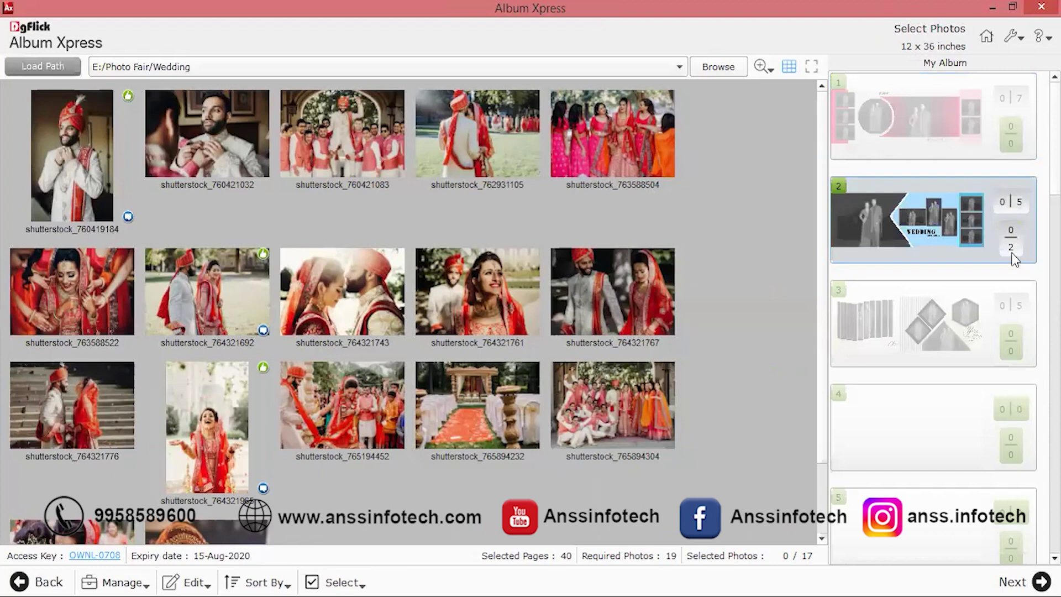
click(1004, 331)
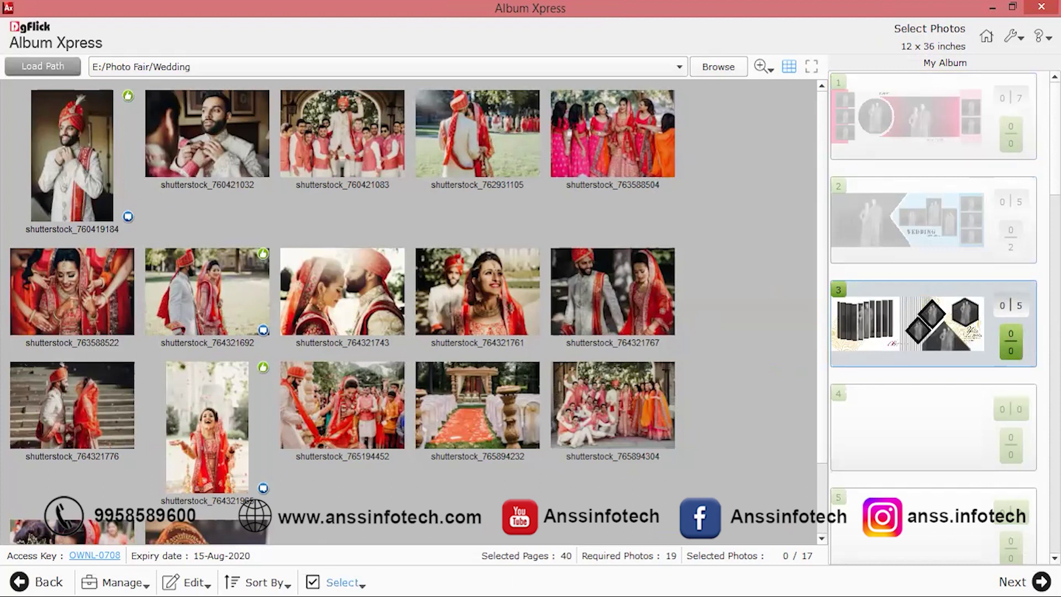
click(338, 582)
click(351, 487)
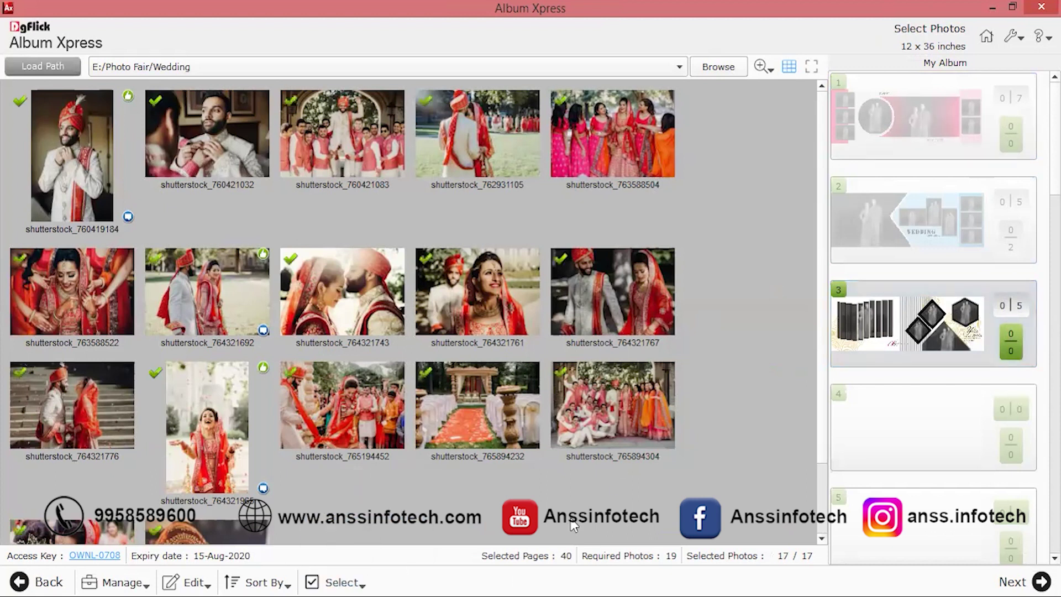
Step: Generate the album design and bring up the border options for the pages 3-4 spread
click(1003, 583)
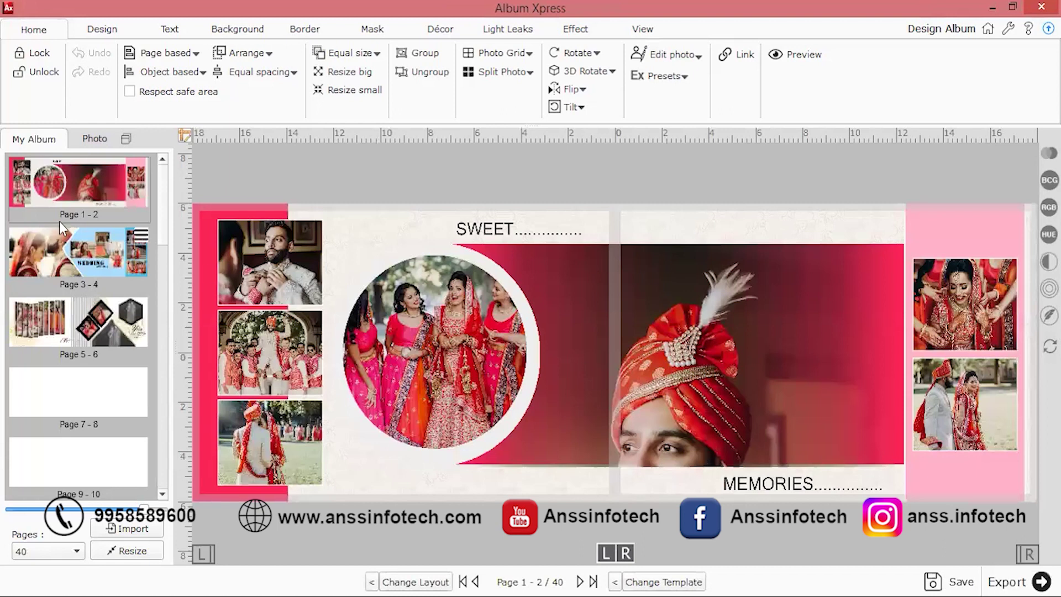
click(54, 245)
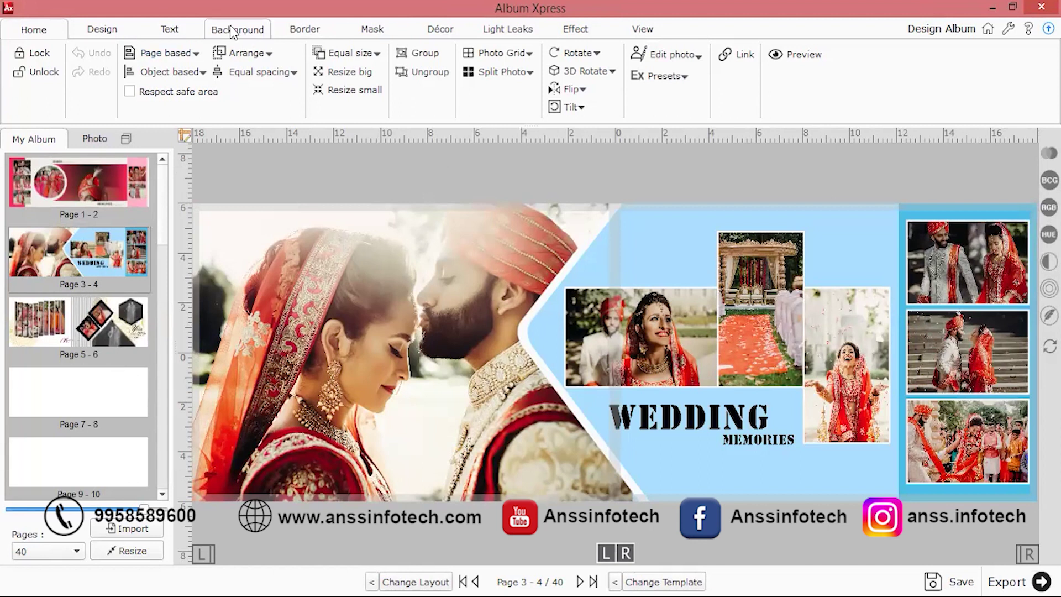
click(299, 31)
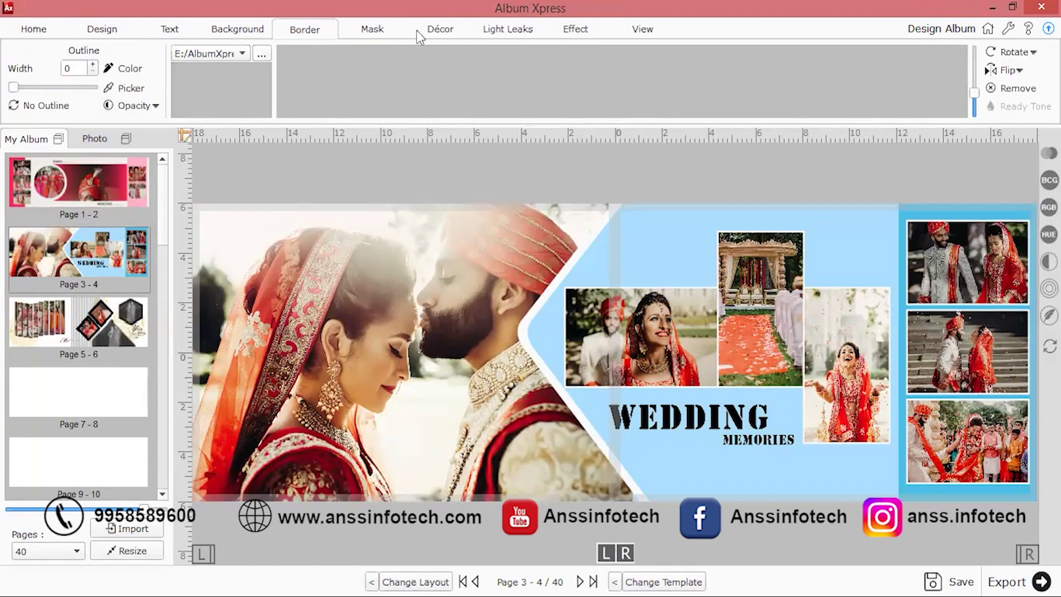
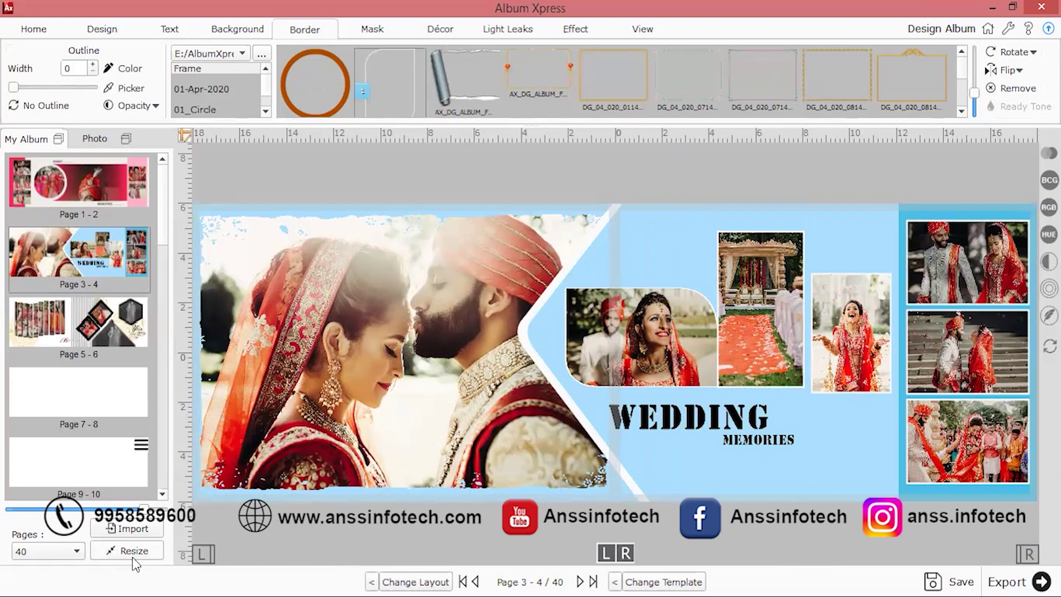
Step: Delete the WEDDING MEMORIES title from the blue area of the pages 3-4 spread
click(614, 416)
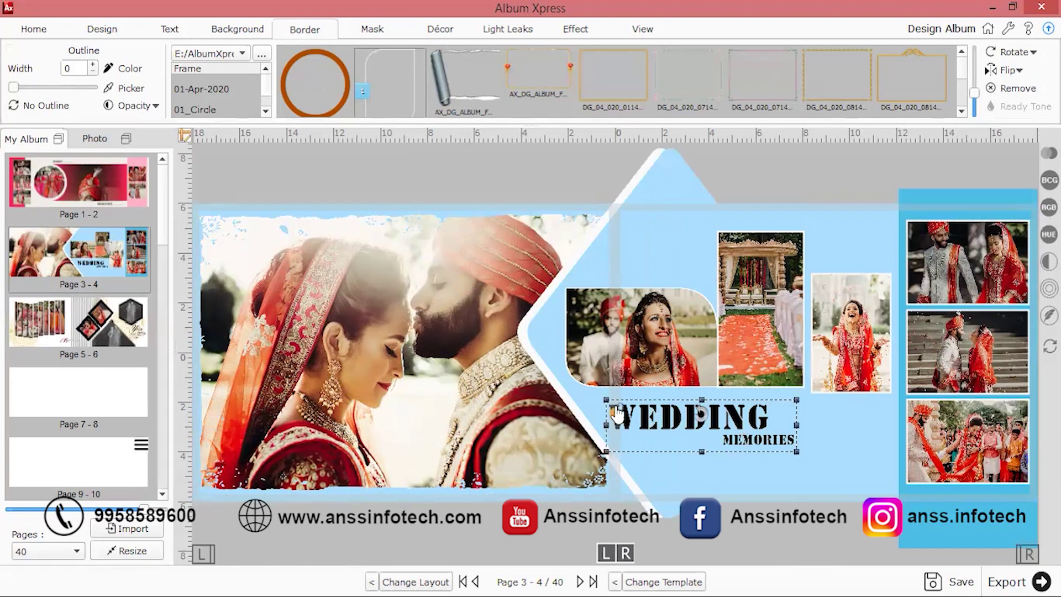
scroll(618, 415, down, 3)
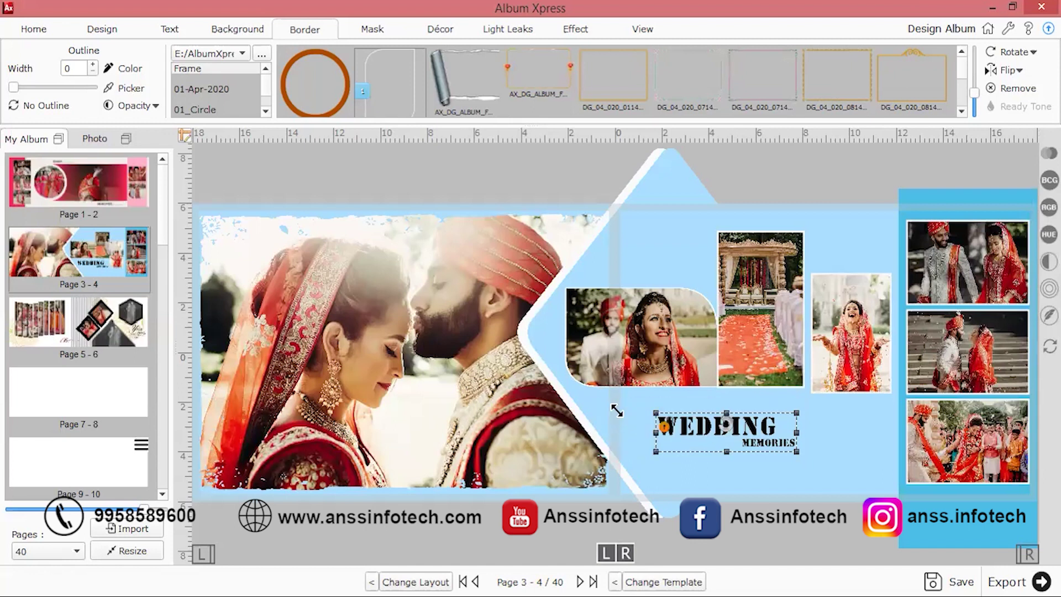
drag(708, 442, 719, 477)
drag(727, 521, 741, 457)
key(Delete)
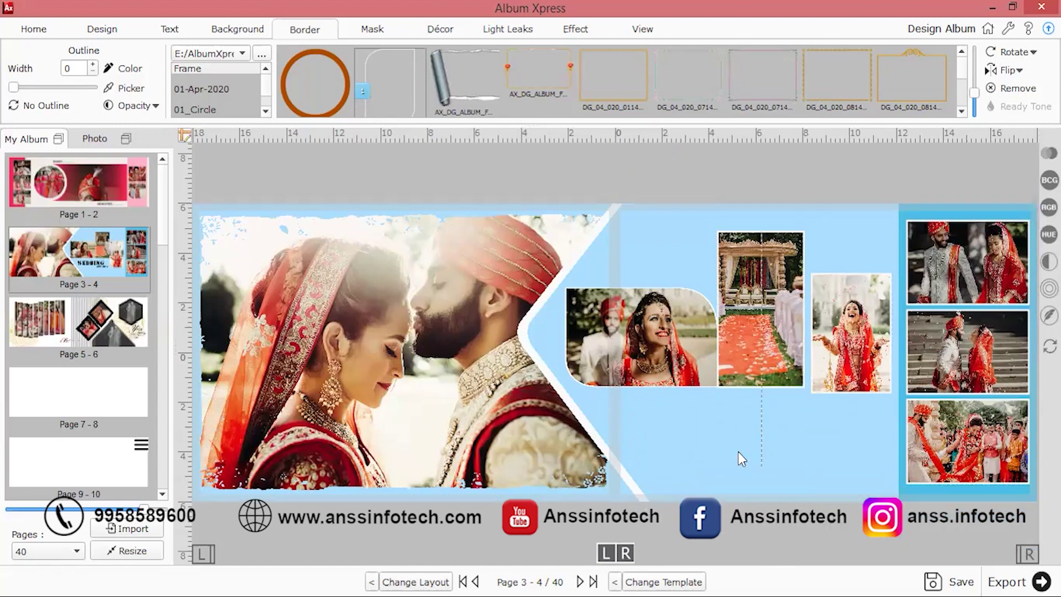
Step: Add the white "memories" clipart from the 01 A Prewedding folder and place it in the empty blue area below the photos
click(457, 34)
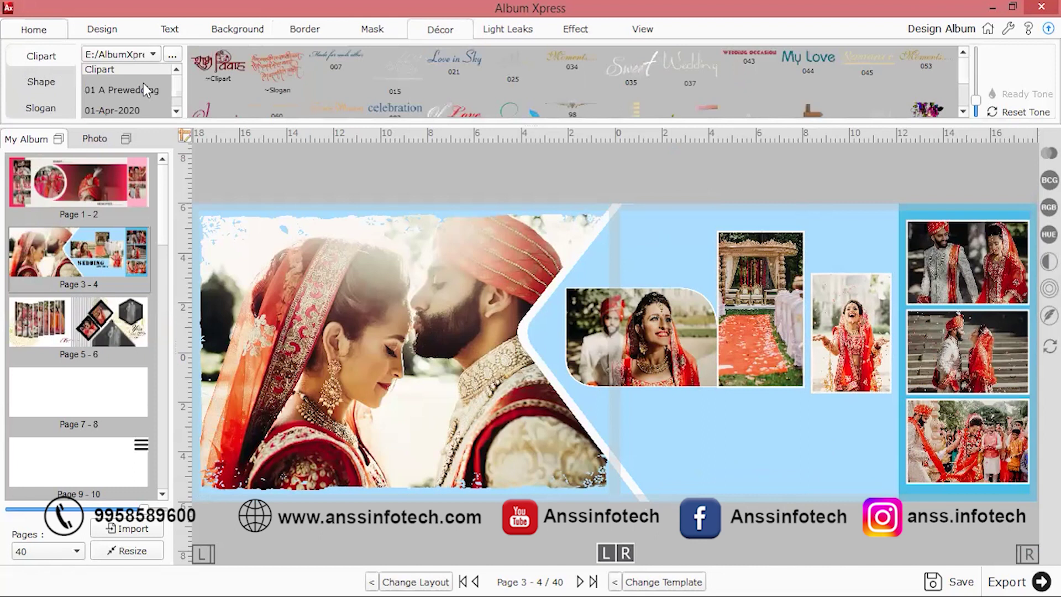
click(145, 89)
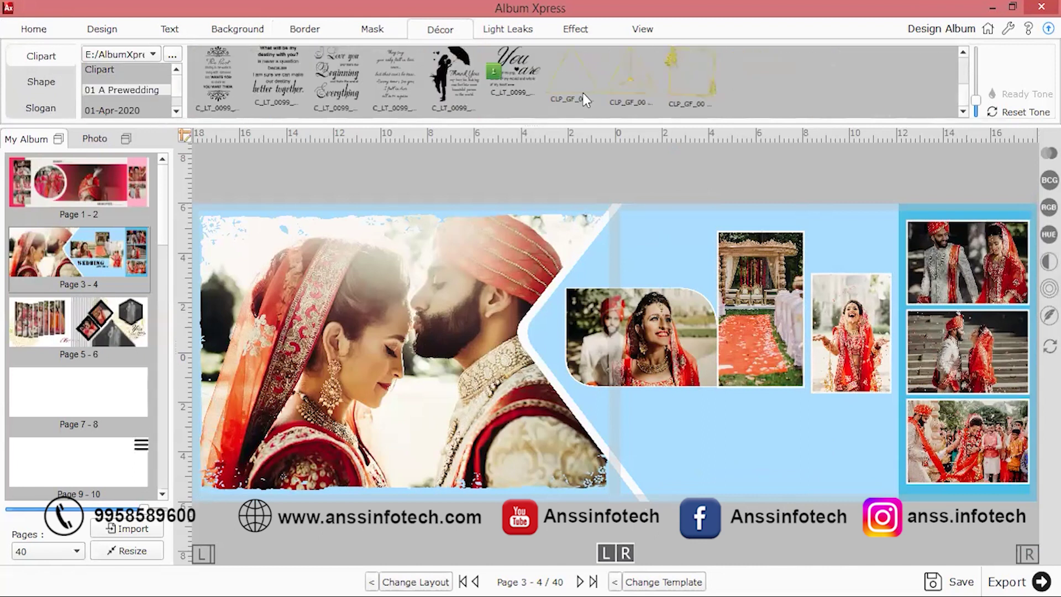
scroll(582, 93, down, 2)
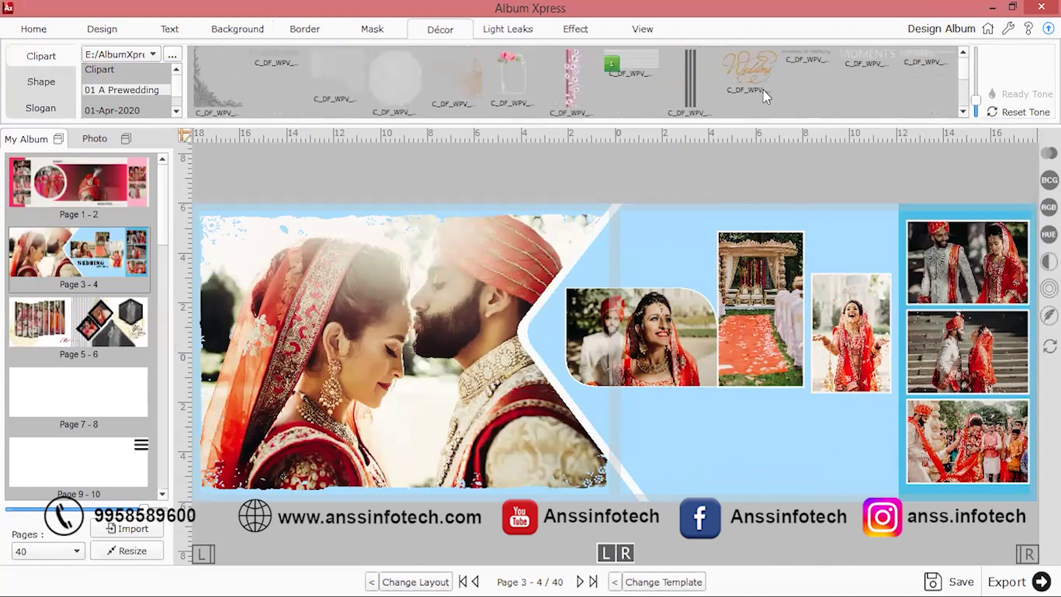
scroll(774, 89, down, 2)
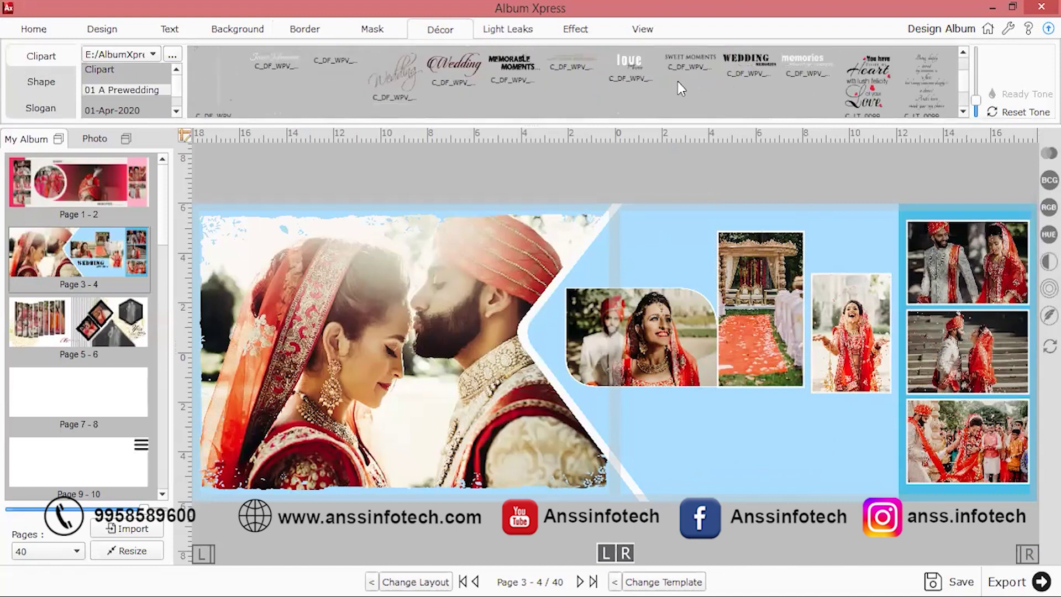
double_click(805, 61)
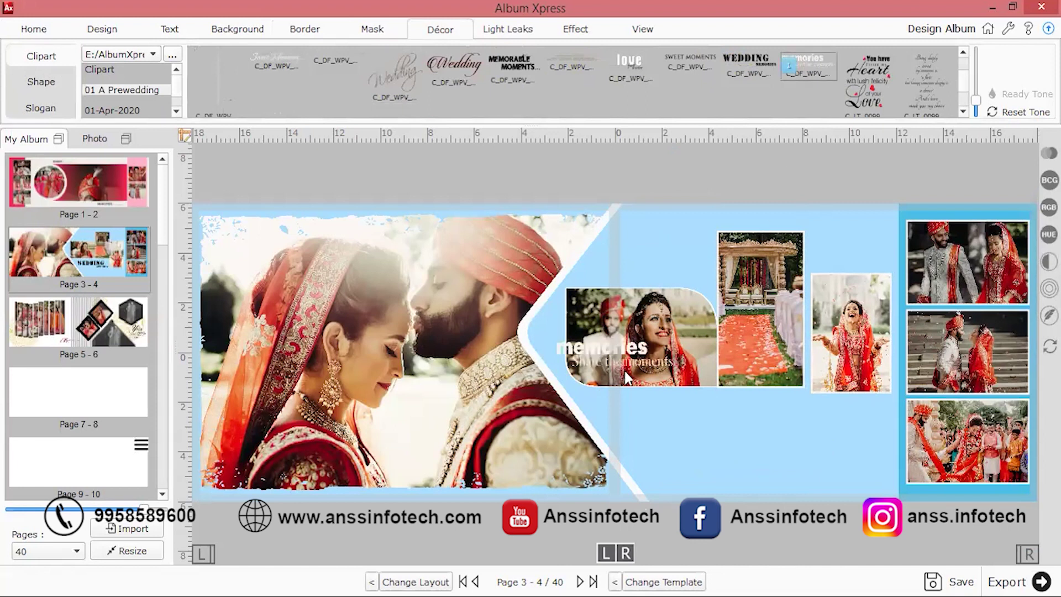
drag(583, 358, 724, 443)
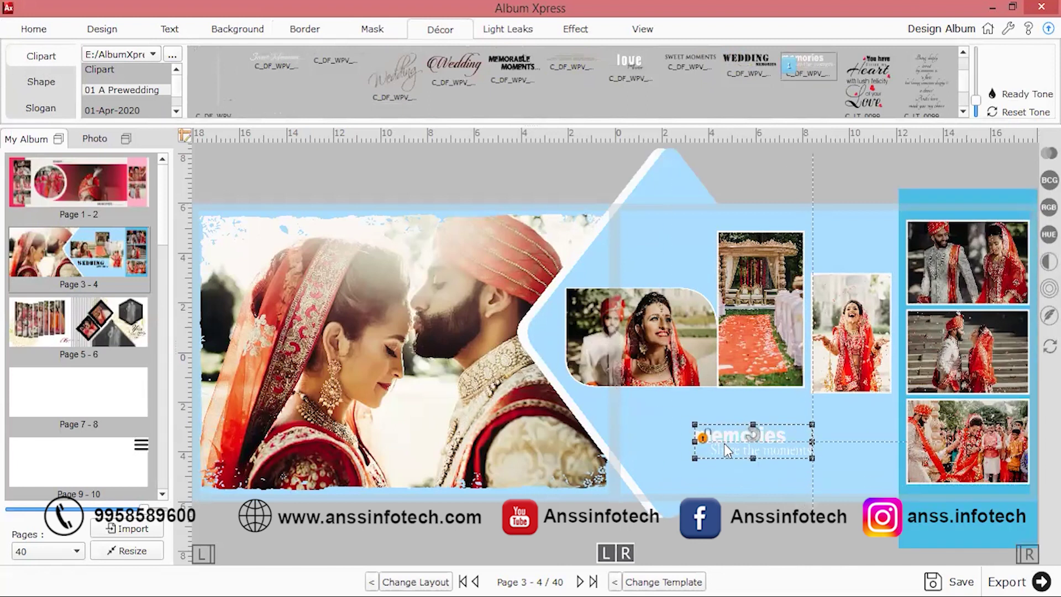
Step: Enlarge the white "memories" clipart in the blue area below the photos and deselect it
drag(812, 458, 871, 474)
click(823, 524)
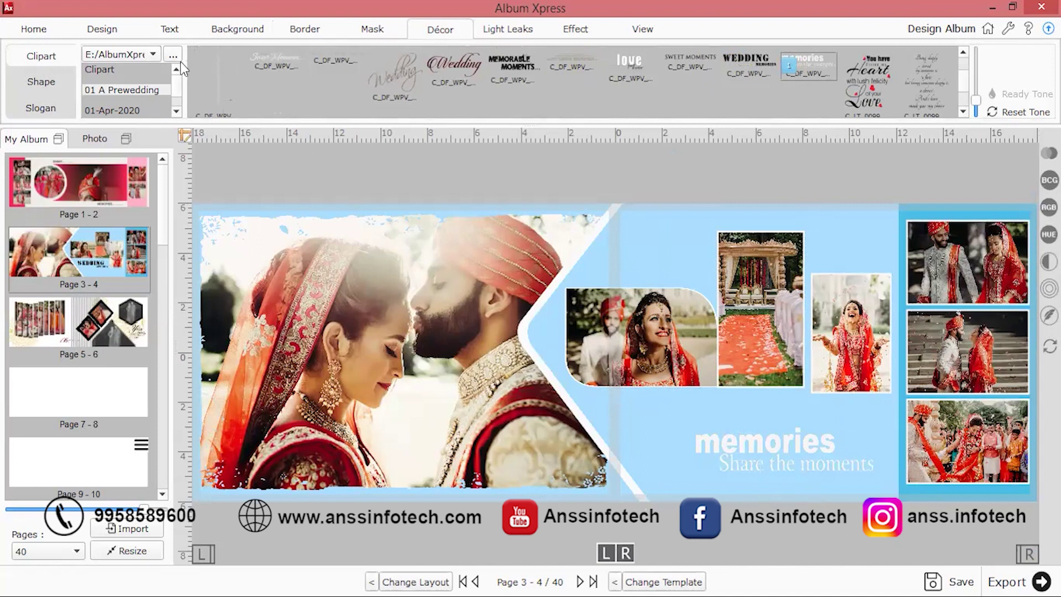
Step: Leave the current album design and return to the album creation page, discarding all selections made so far
click(176, 28)
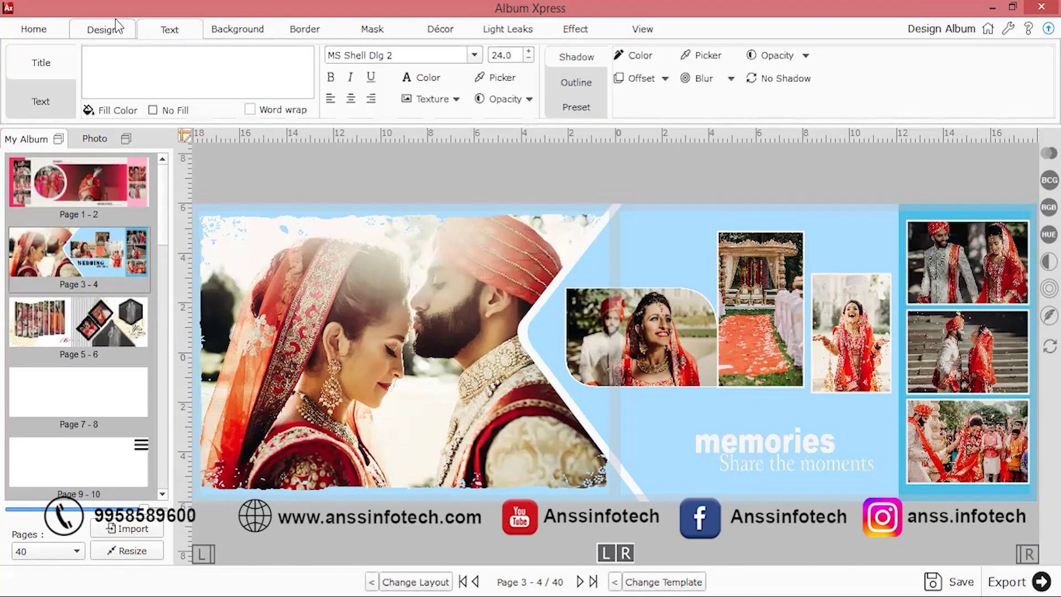
click(42, 31)
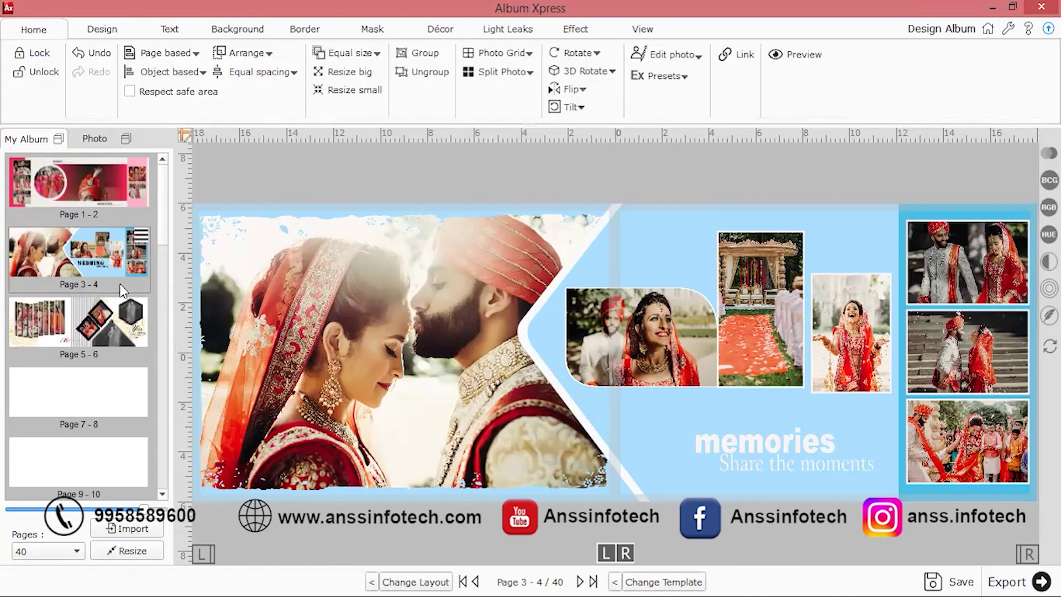
click(993, 31)
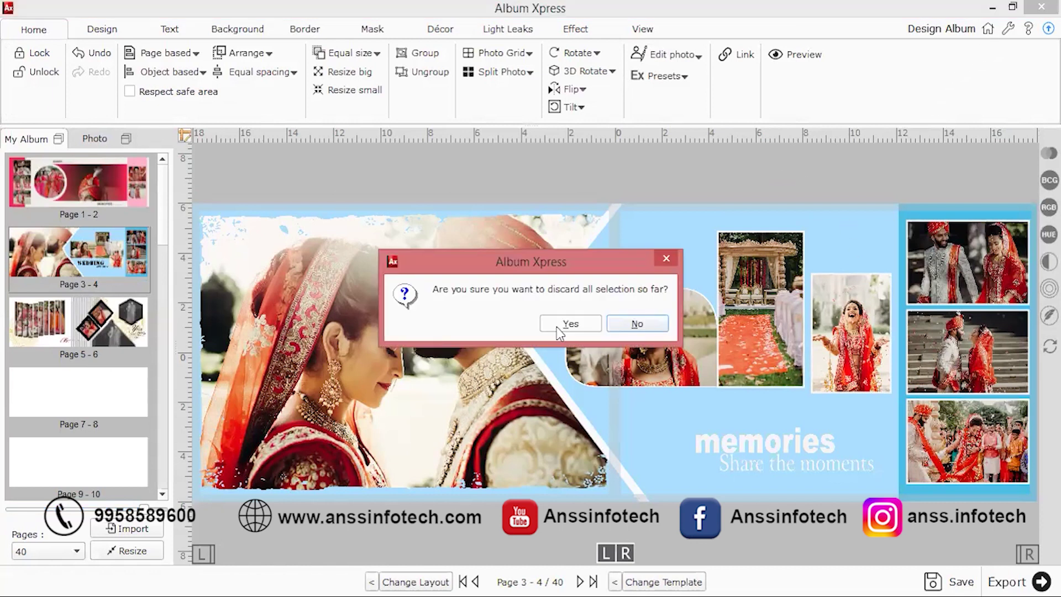
click(556, 327)
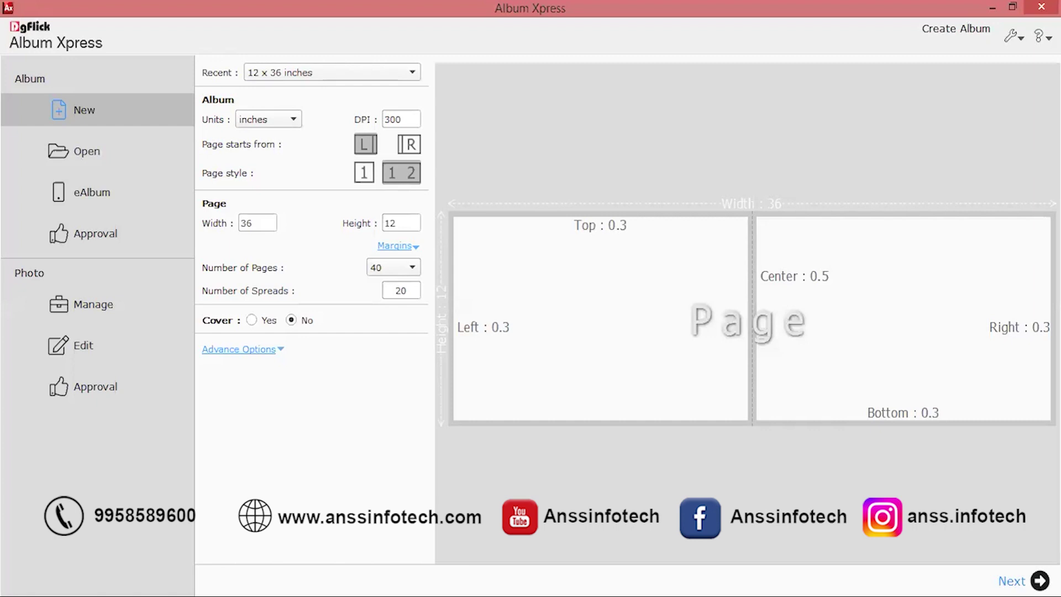
Step: Start a new 12 x 36 inch album with Auto Creation (Photo Based), using the random photo size option
click(1040, 581)
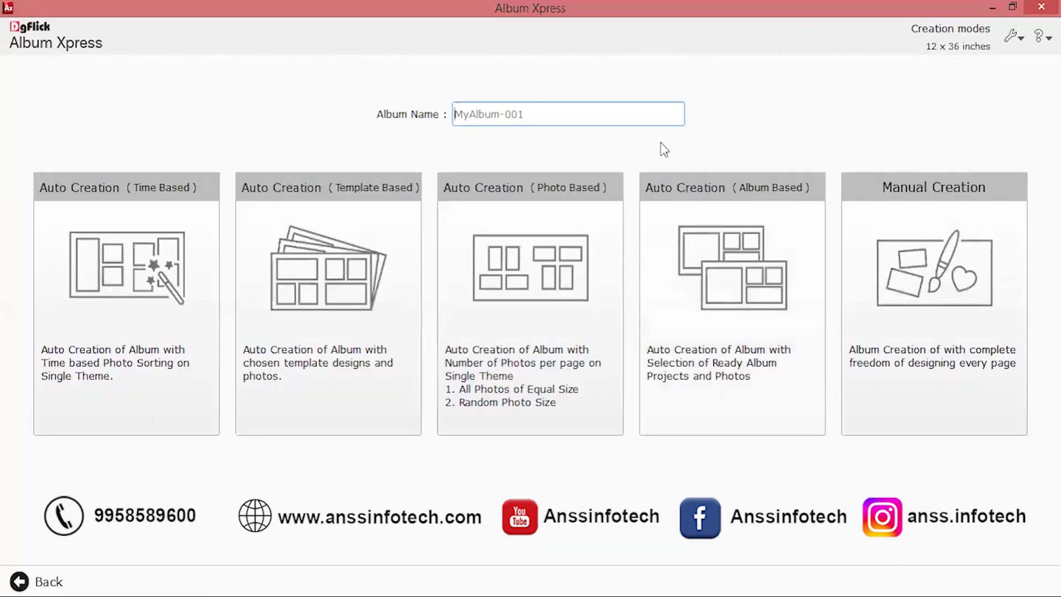
click(543, 283)
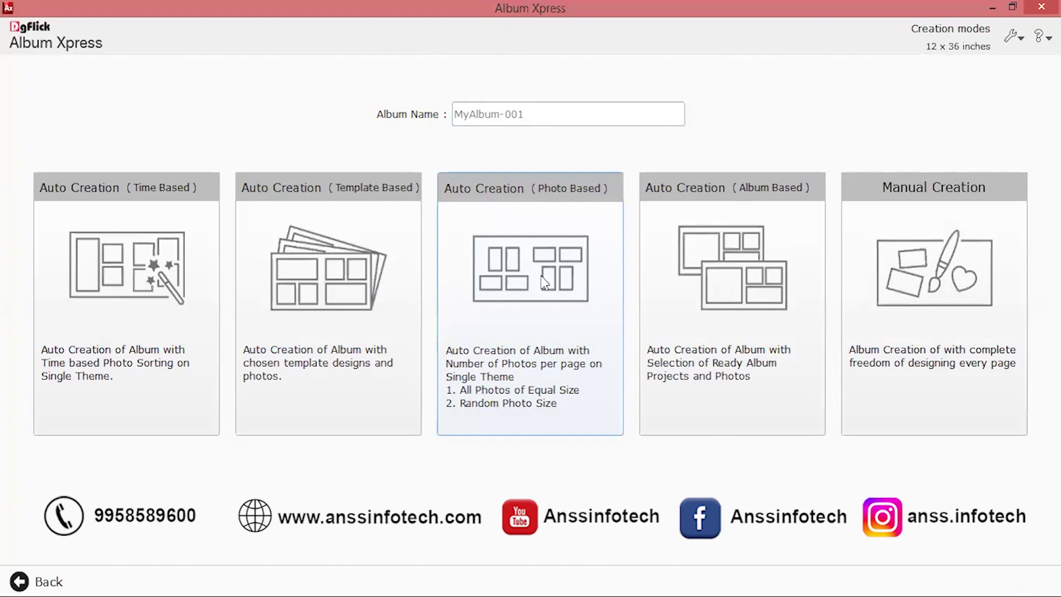
click(544, 284)
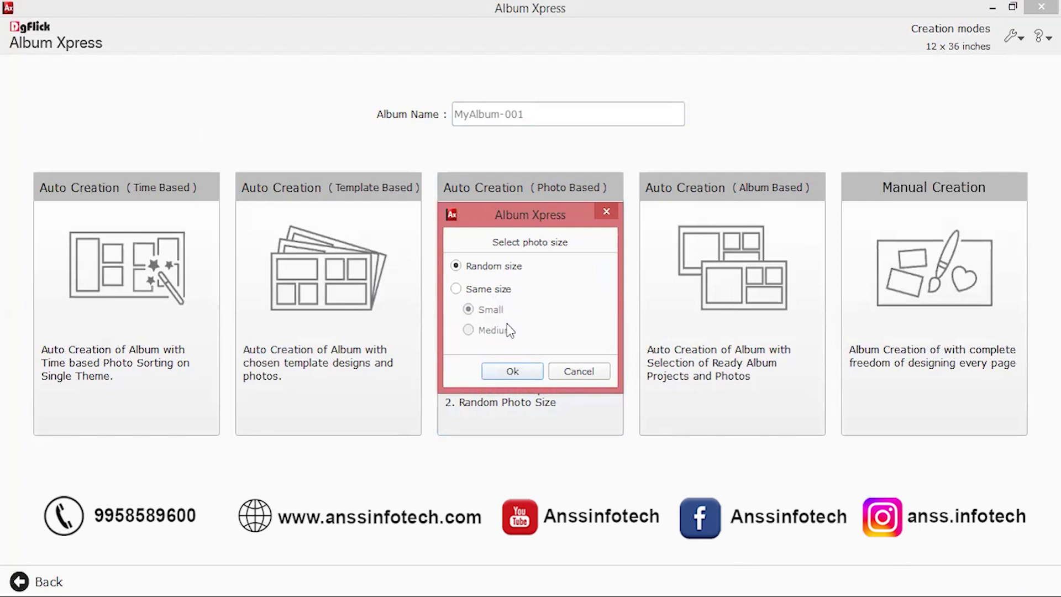
click(526, 374)
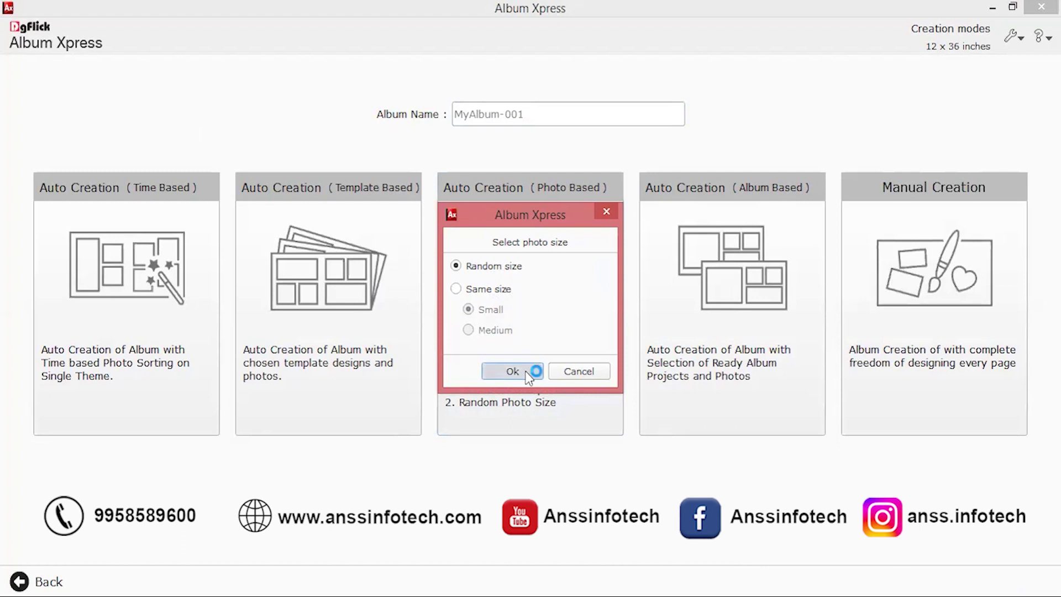
Step: Choose the purple theme 20330-Bx_05_01_045 and proceed to photo selection
click(638, 286)
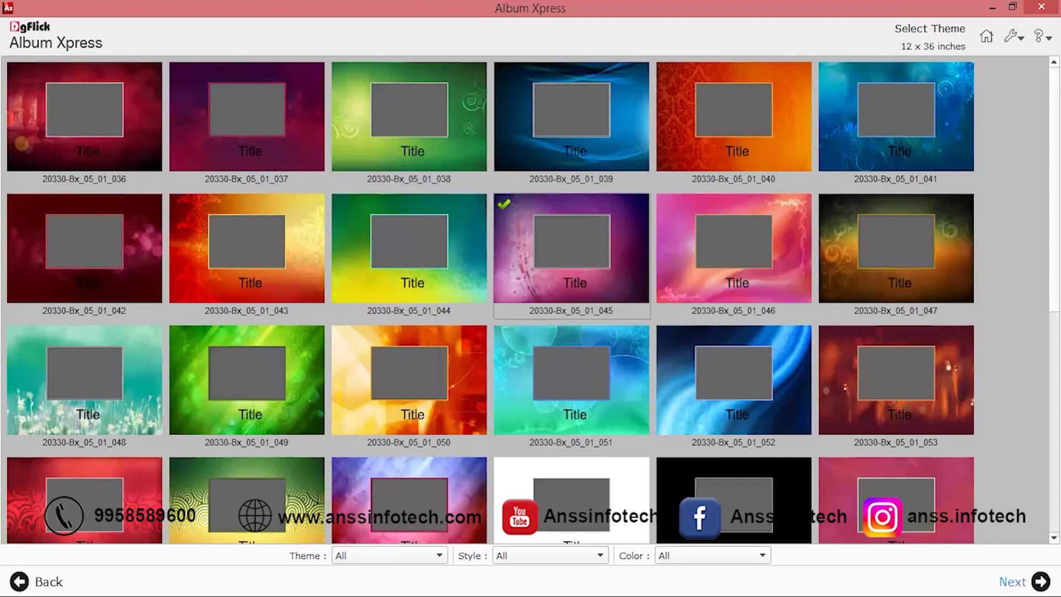
click(1028, 582)
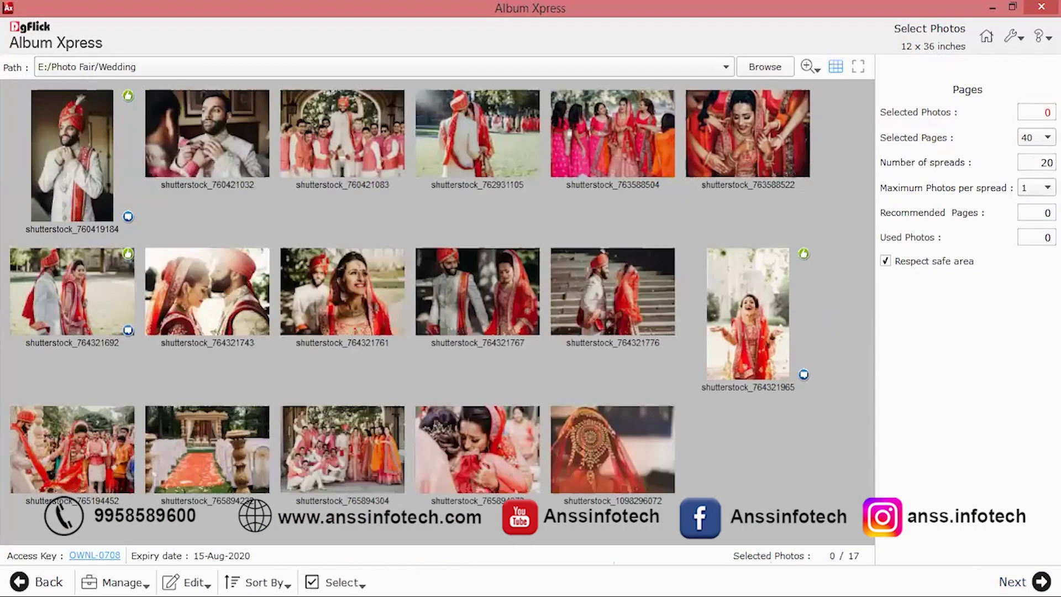
Step: Select all photos in E:/Photo Fair/Wedding, and replace that selection with all photos from the couple's folder in E:/Photo Fair
click(335, 582)
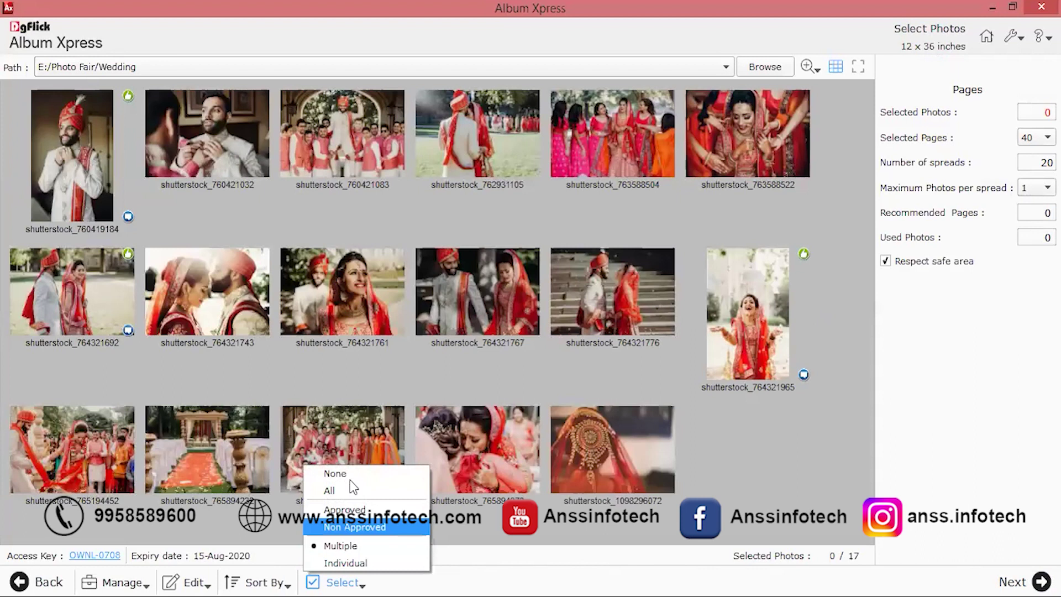
click(354, 497)
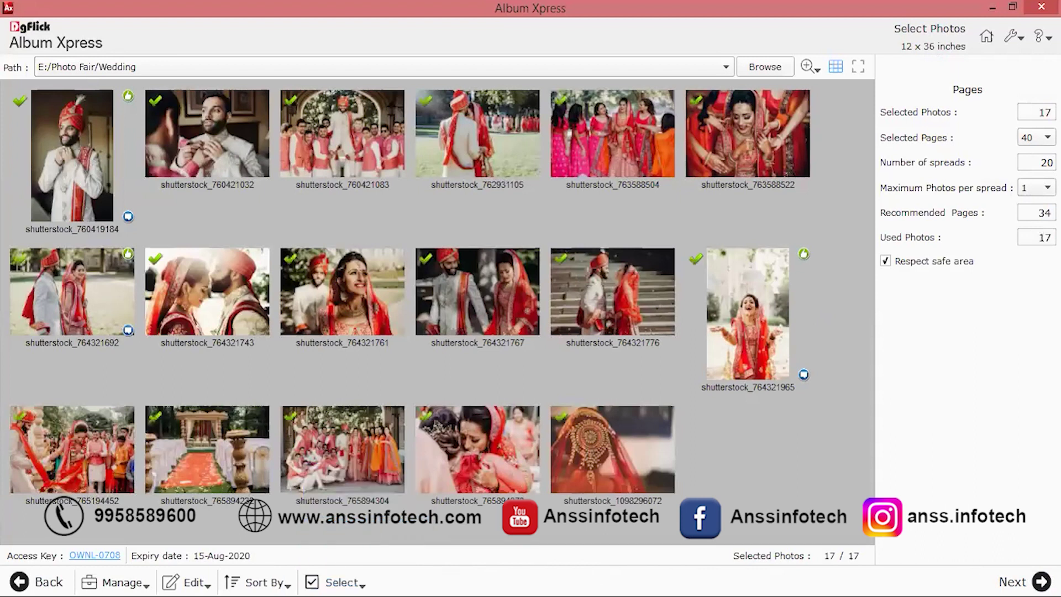
click(573, 69)
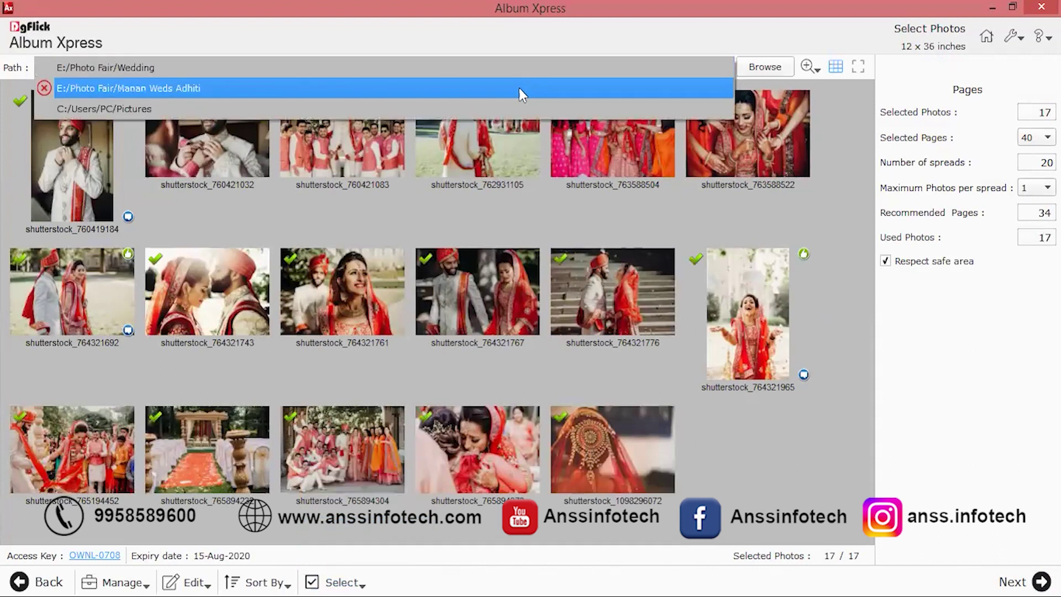
click(518, 87)
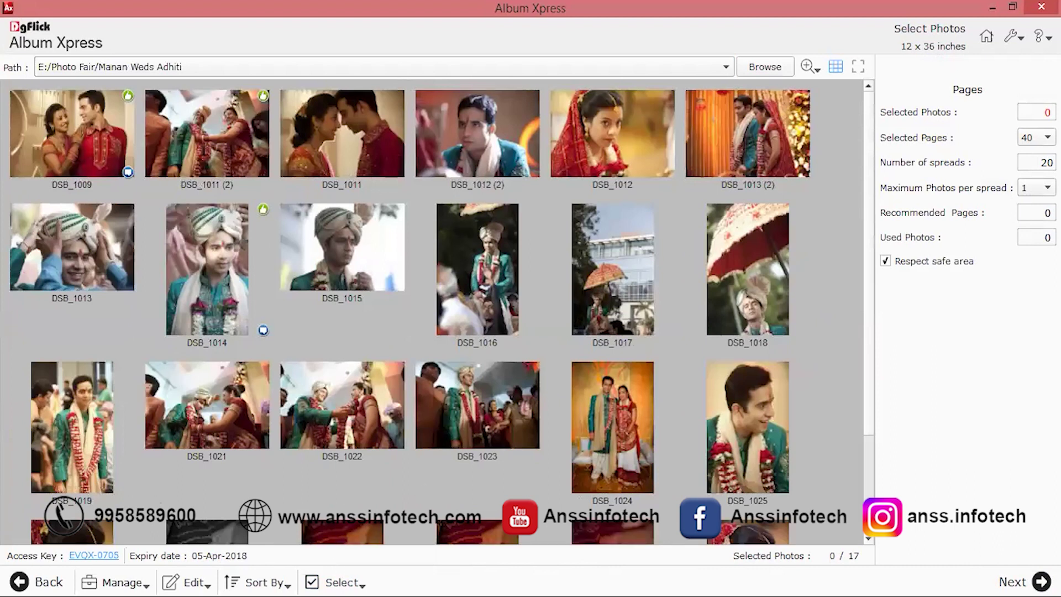
click(340, 582)
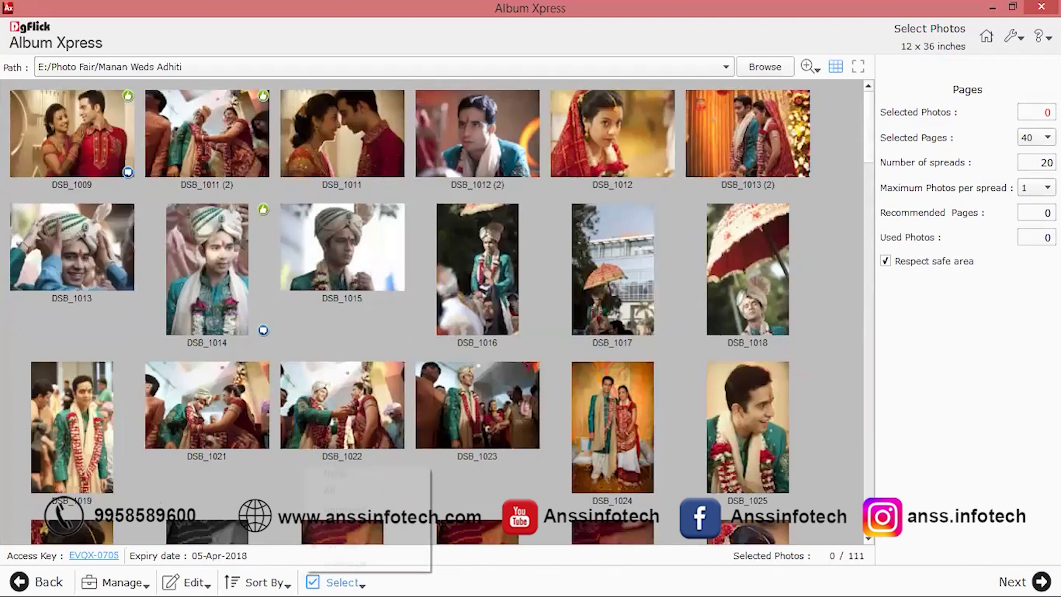
click(354, 492)
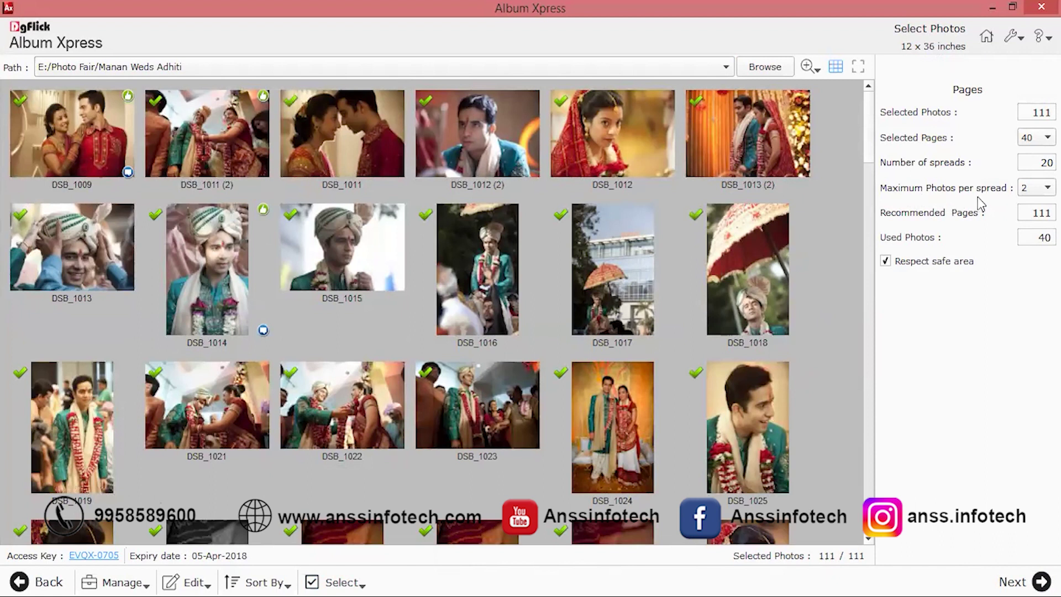
Step: Set the maximum photos per spread to 8 and the selected pages to 28
click(1028, 194)
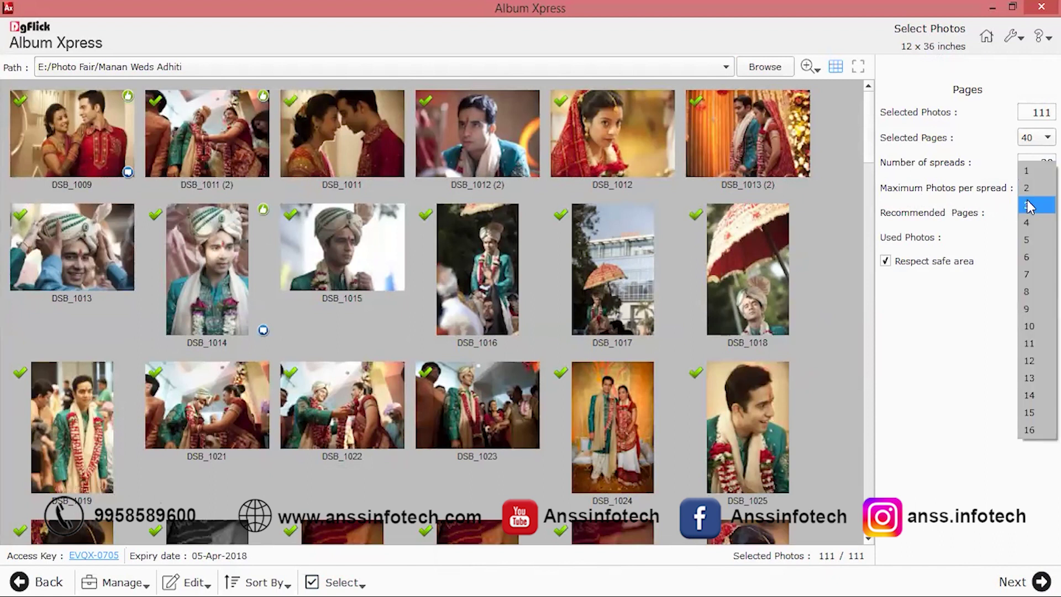
click(1032, 257)
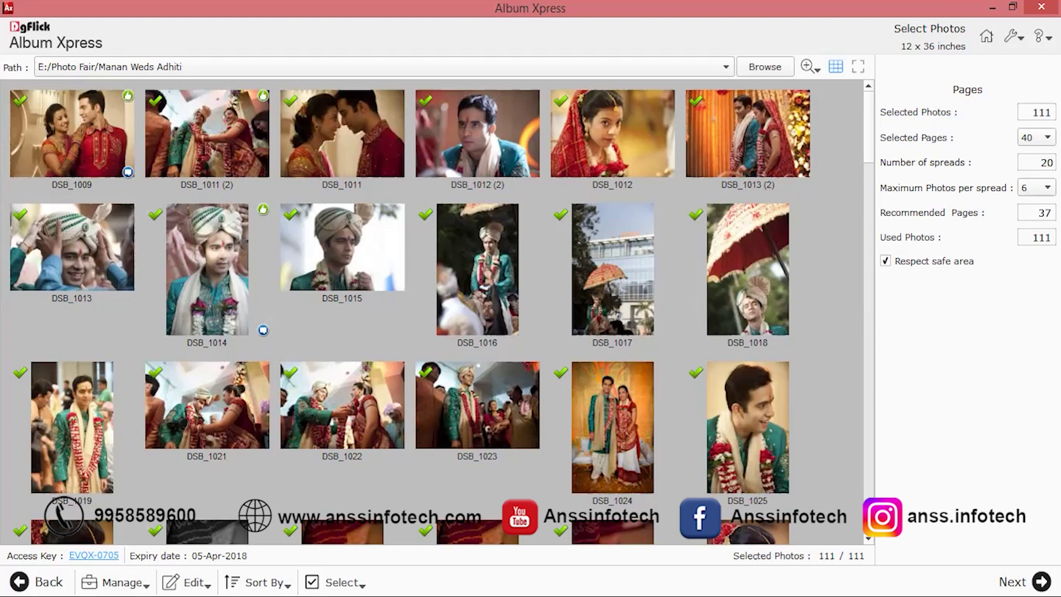
click(1037, 188)
click(1028, 222)
click(1038, 137)
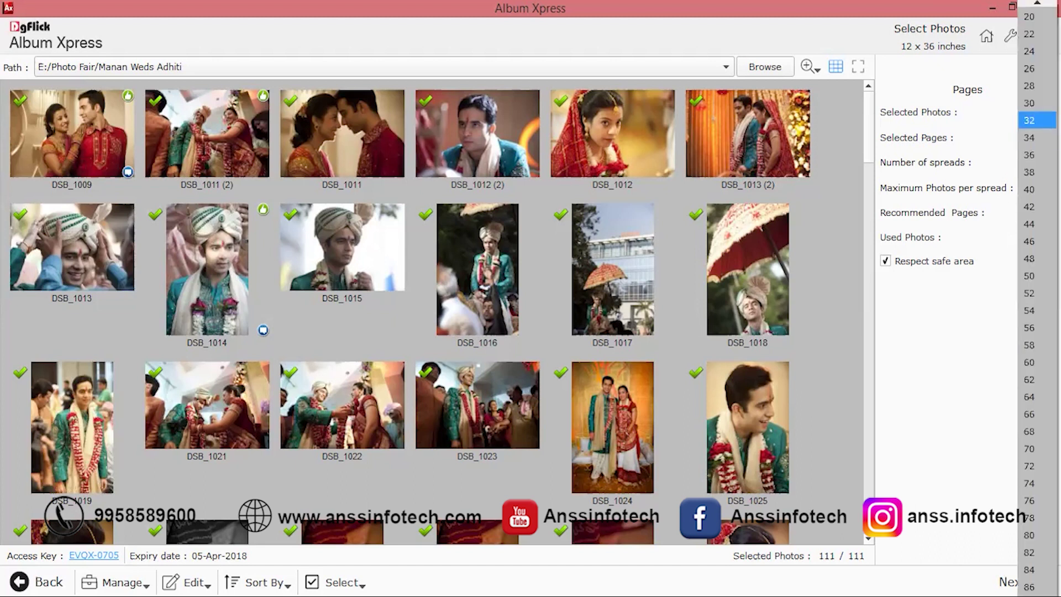
click(1024, 156)
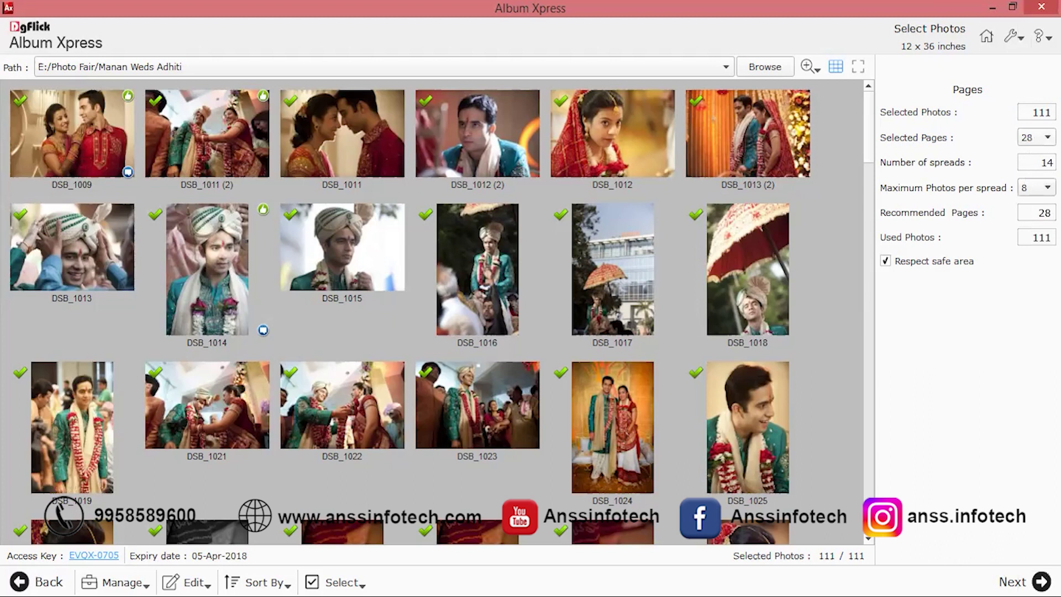
Step: Generate the photo-based album design and look through its page thumbnails
click(1039, 582)
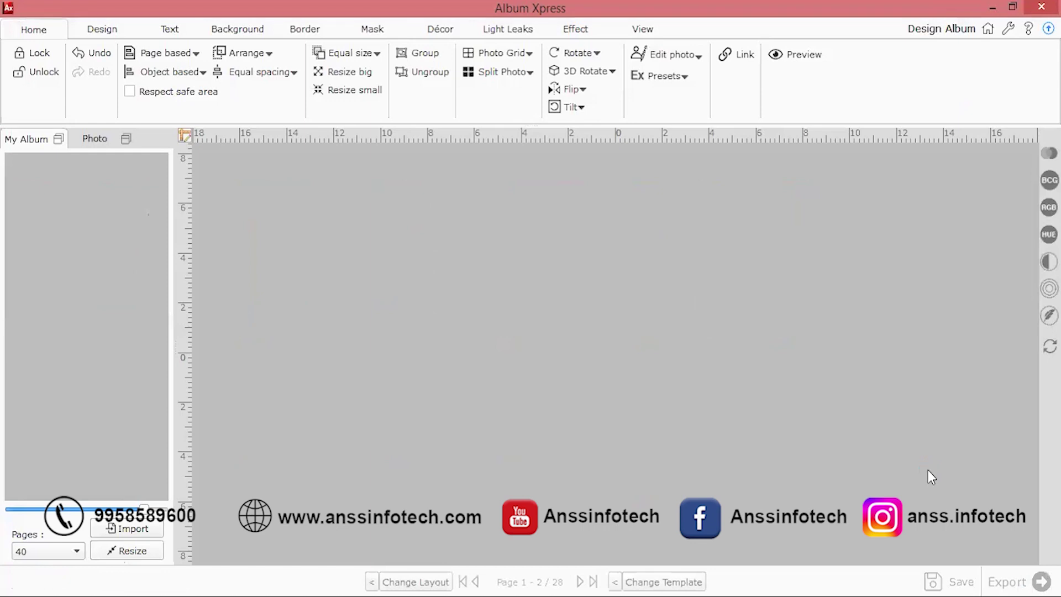
scroll(121, 242, down, 9)
scroll(118, 287, up, 9)
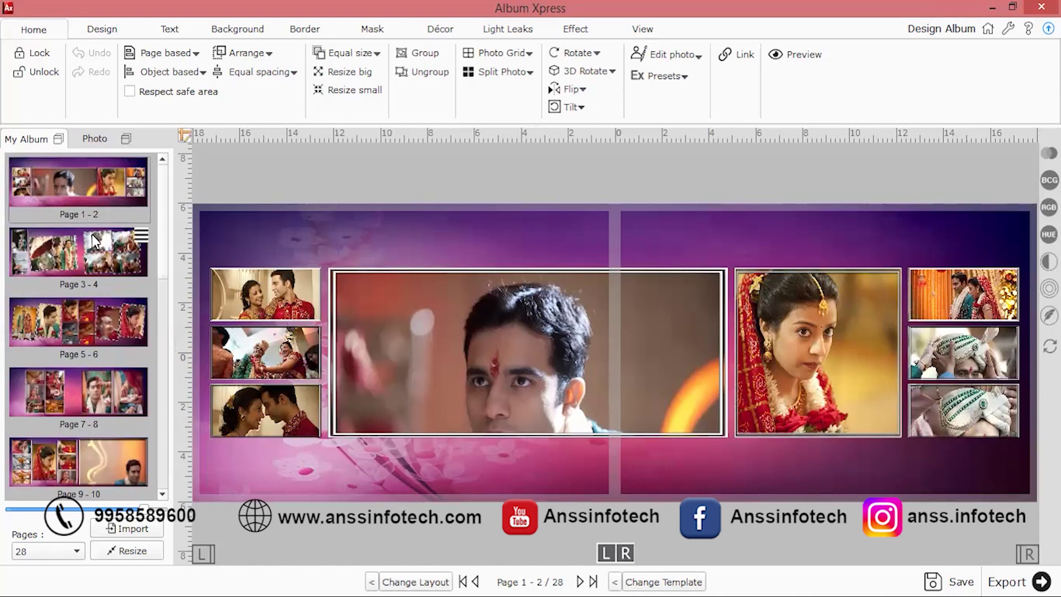
Step: Cycle the pages 1-2 spread through alternative layouts to the one with a full-height groom portrait beside two stacked photos
click(420, 578)
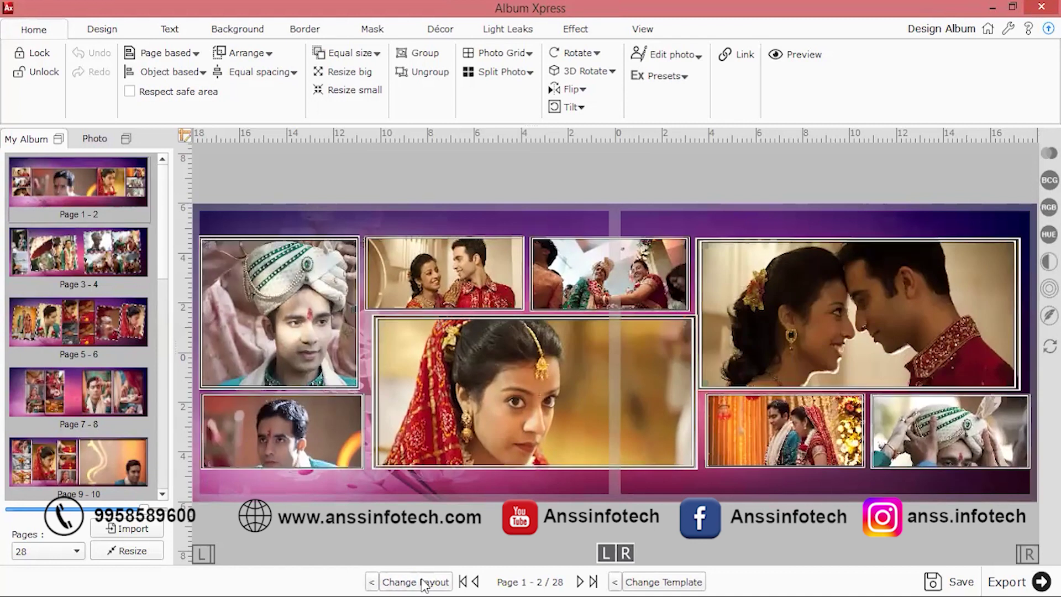
click(423, 583)
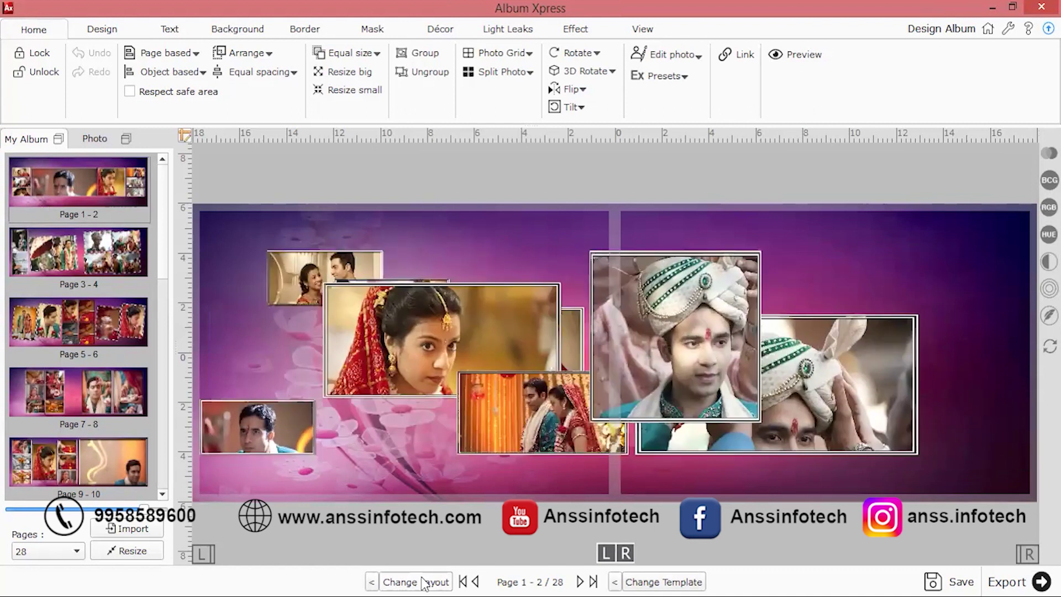
click(423, 583)
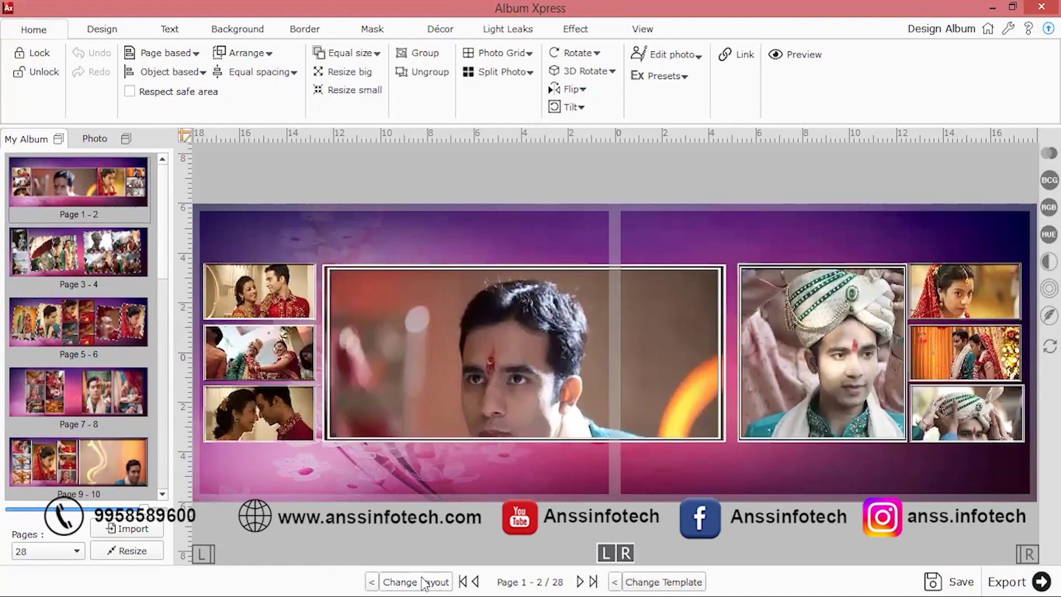
click(423, 583)
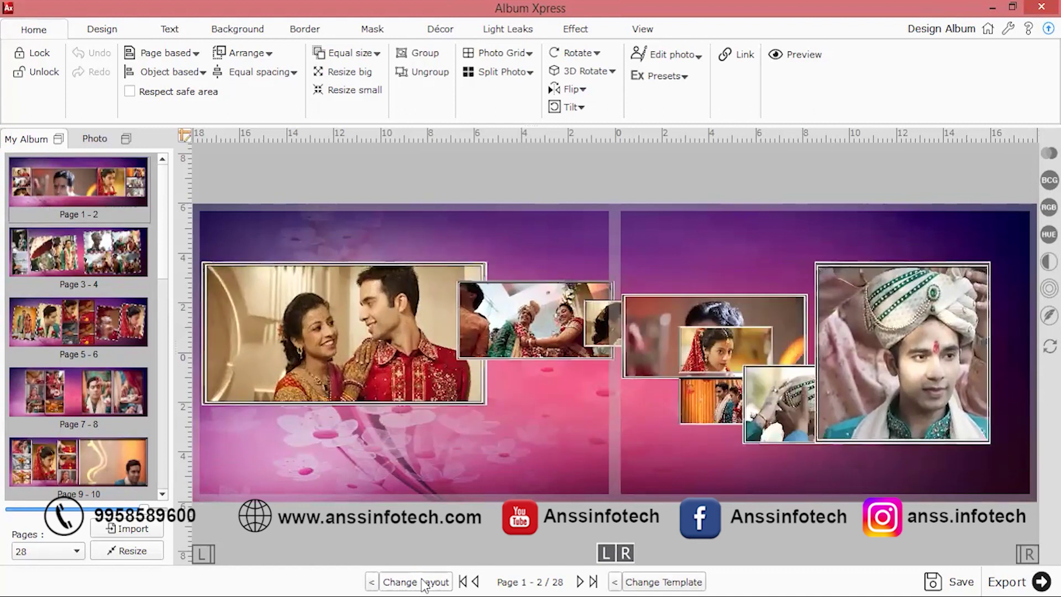
click(423, 583)
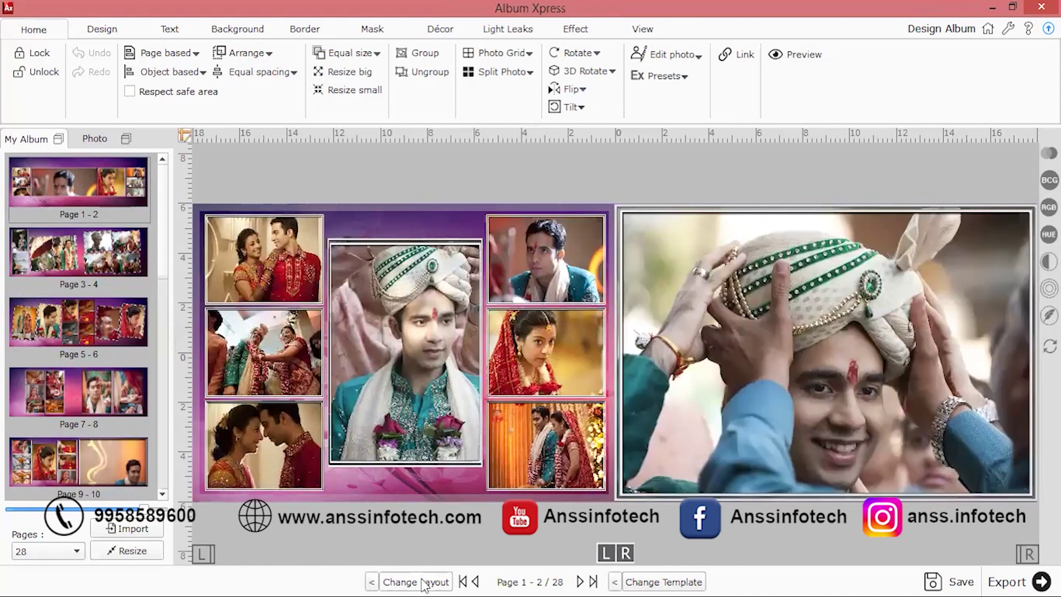
click(422, 583)
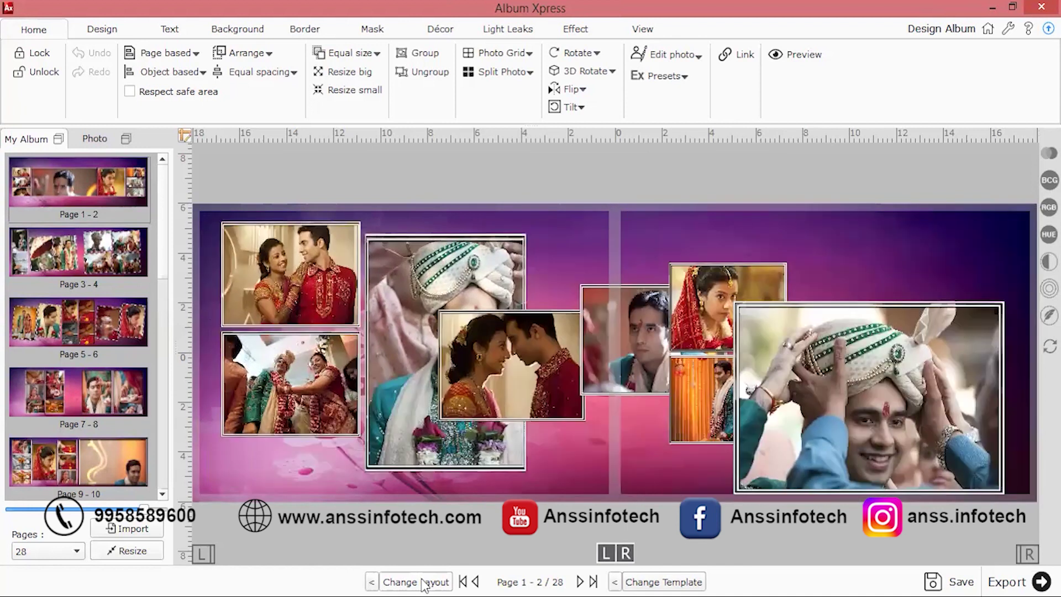
click(423, 583)
Step: Select the full-height groom portrait on page 1 and open the 05-Apr-2021 mask collection
click(203, 553)
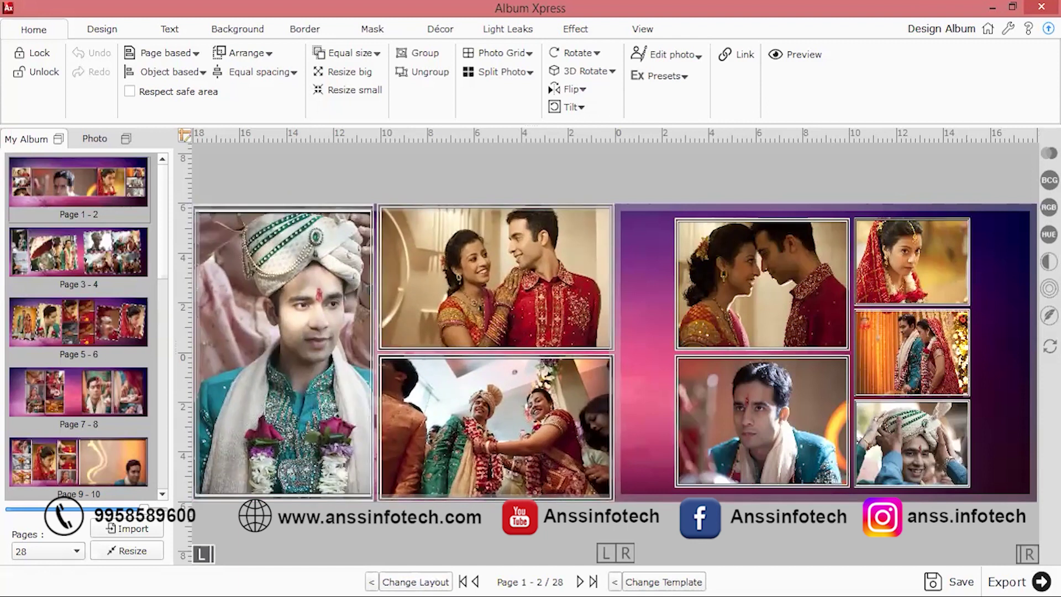
click(272, 354)
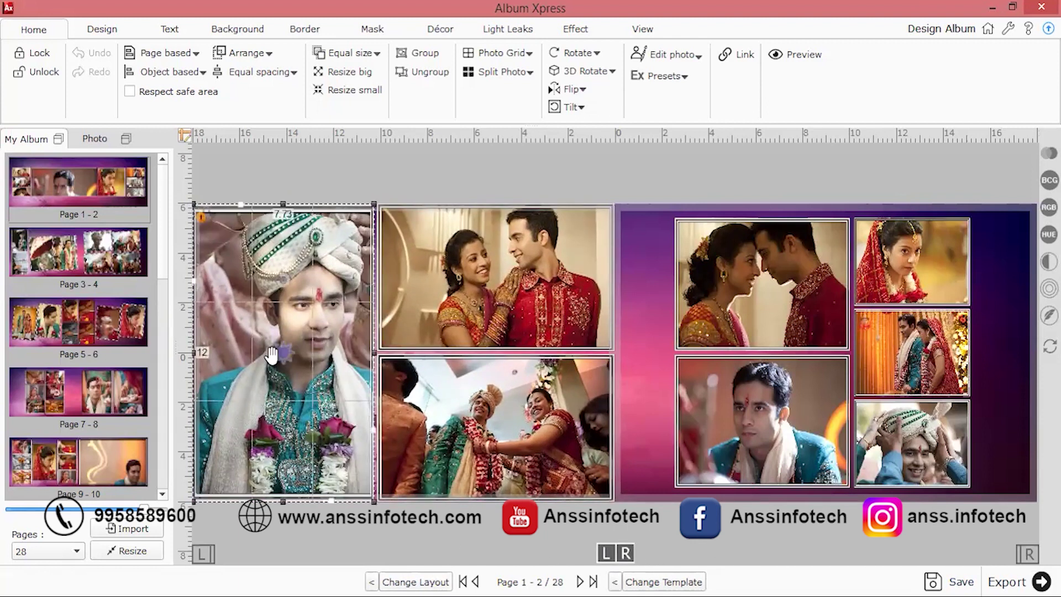
click(378, 33)
click(293, 30)
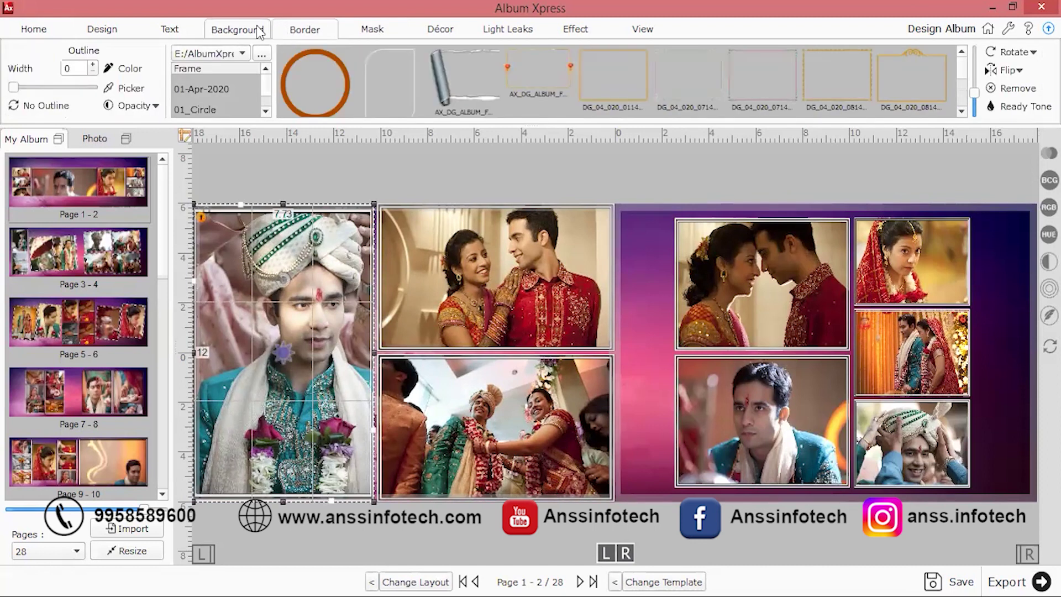
click(371, 30)
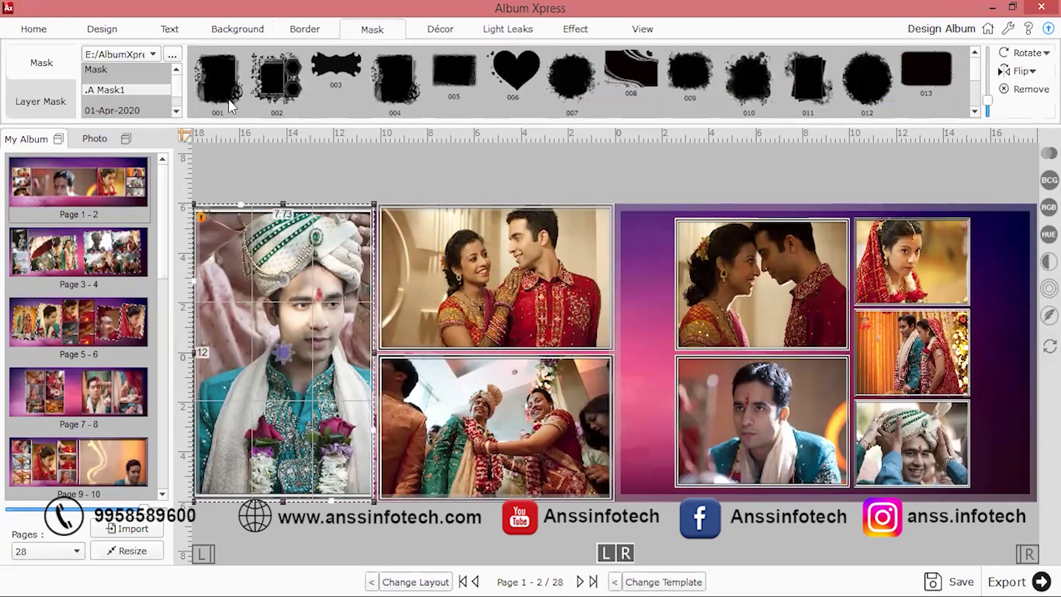
click(178, 117)
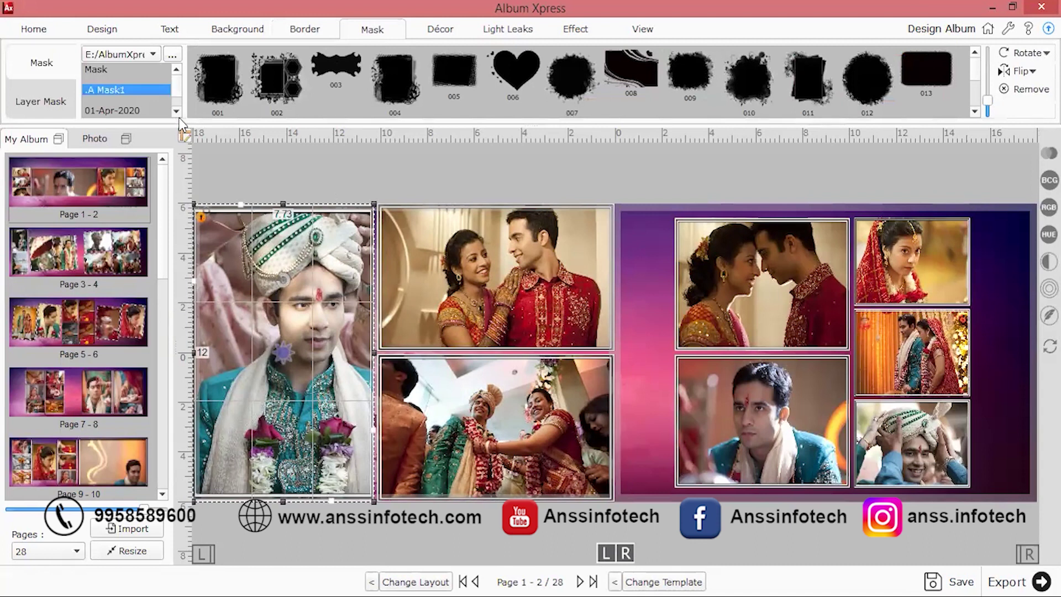
click(175, 111)
click(176, 111)
click(176, 110)
click(176, 111)
click(176, 110)
click(175, 111)
click(127, 94)
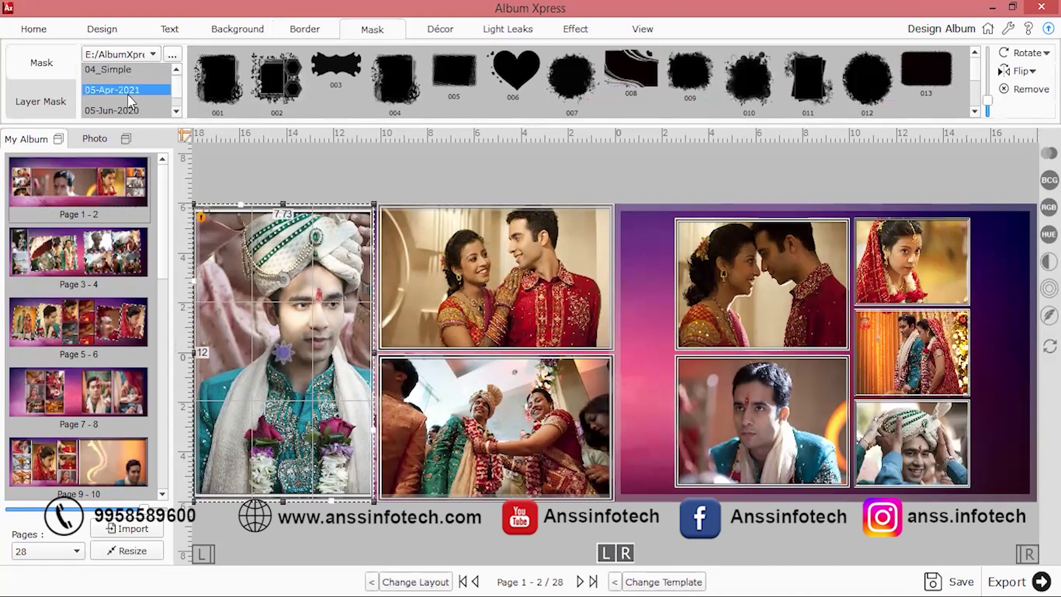
Step: Try the rounded-corner, floral-topped, slanted-edge and circular masks on the groom portrait
click(854, 78)
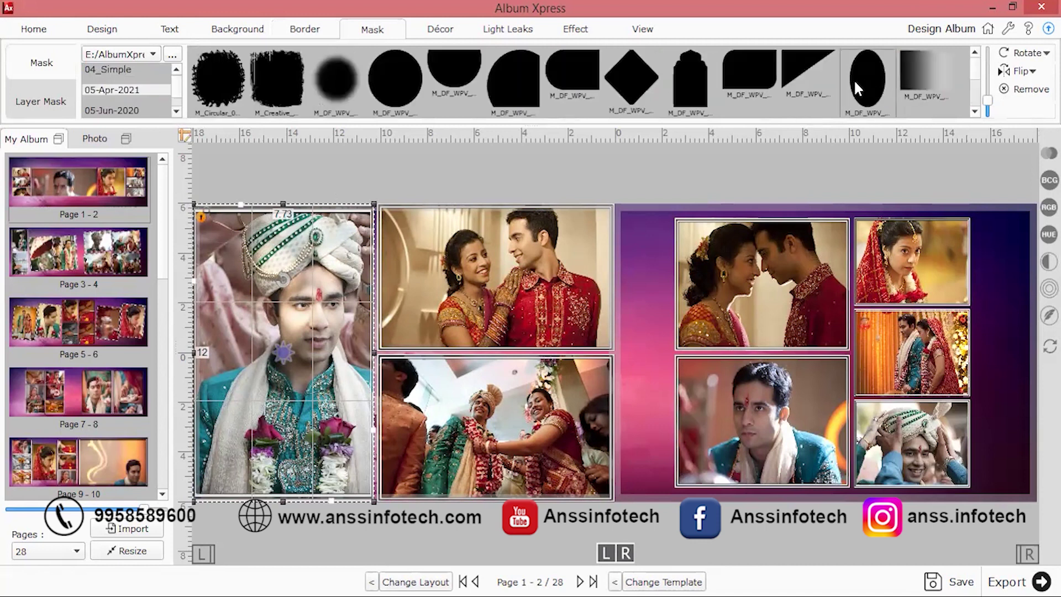
click(751, 71)
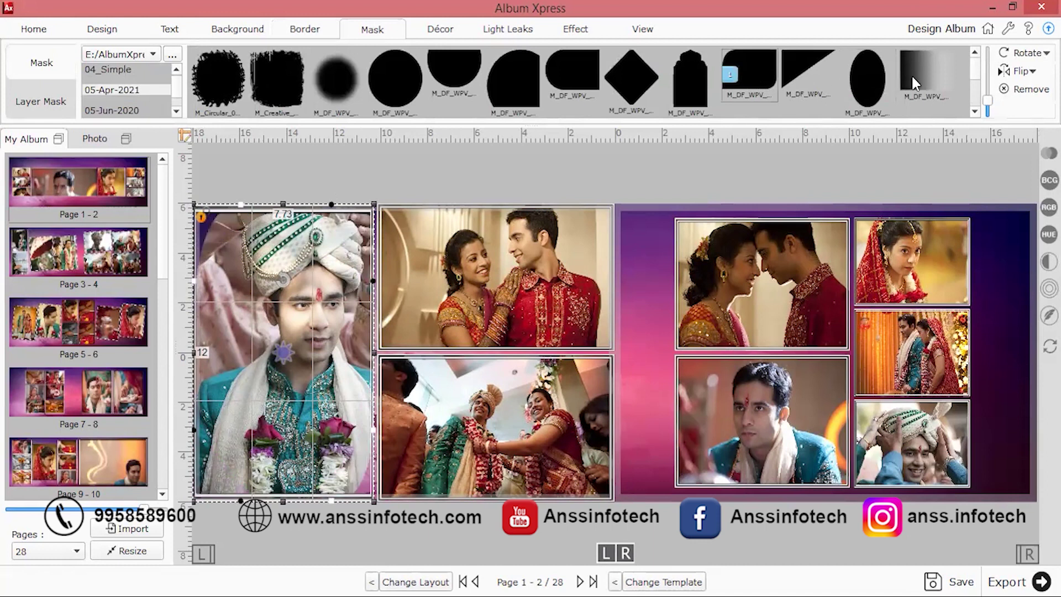
scroll(911, 74, down, 2)
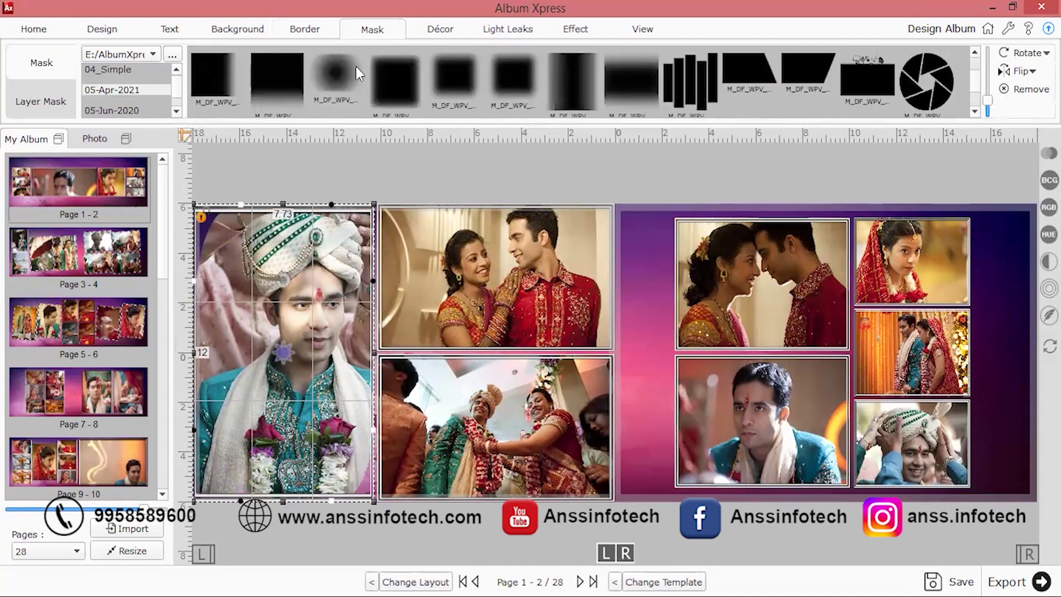
click(861, 91)
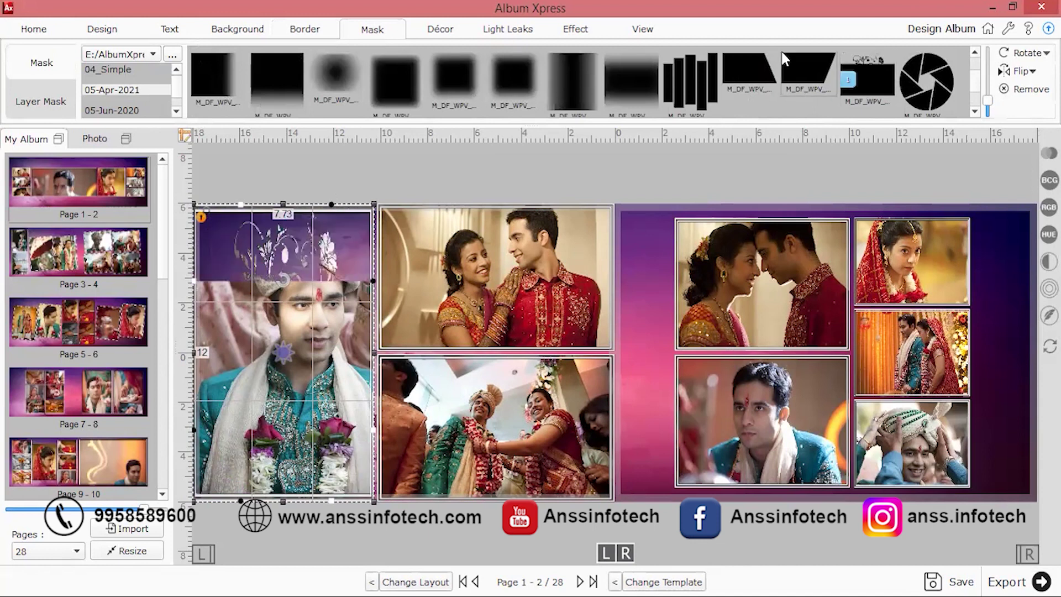
click(750, 57)
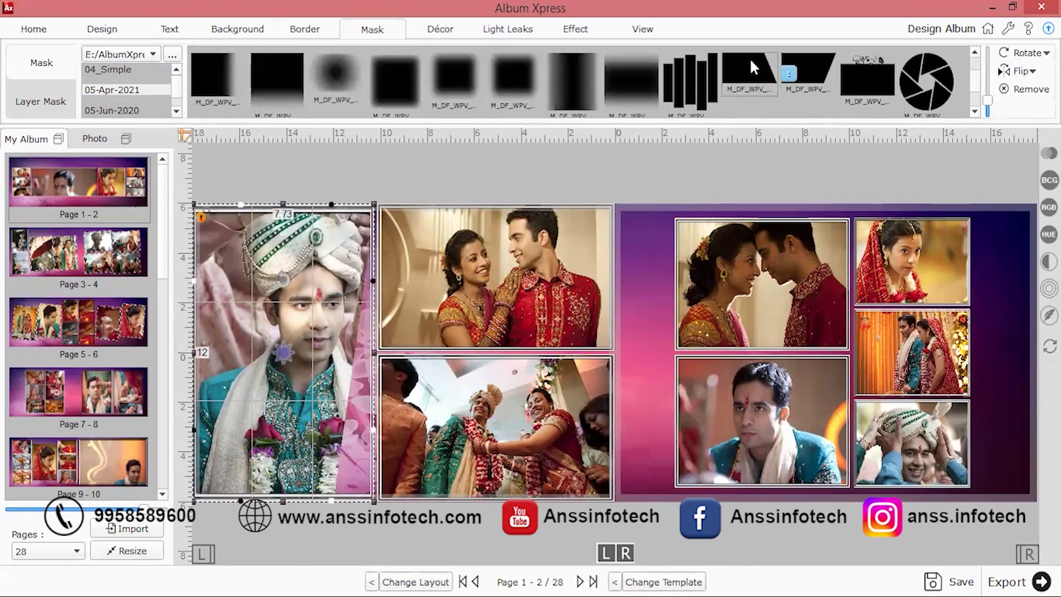
scroll(502, 58, up, 2)
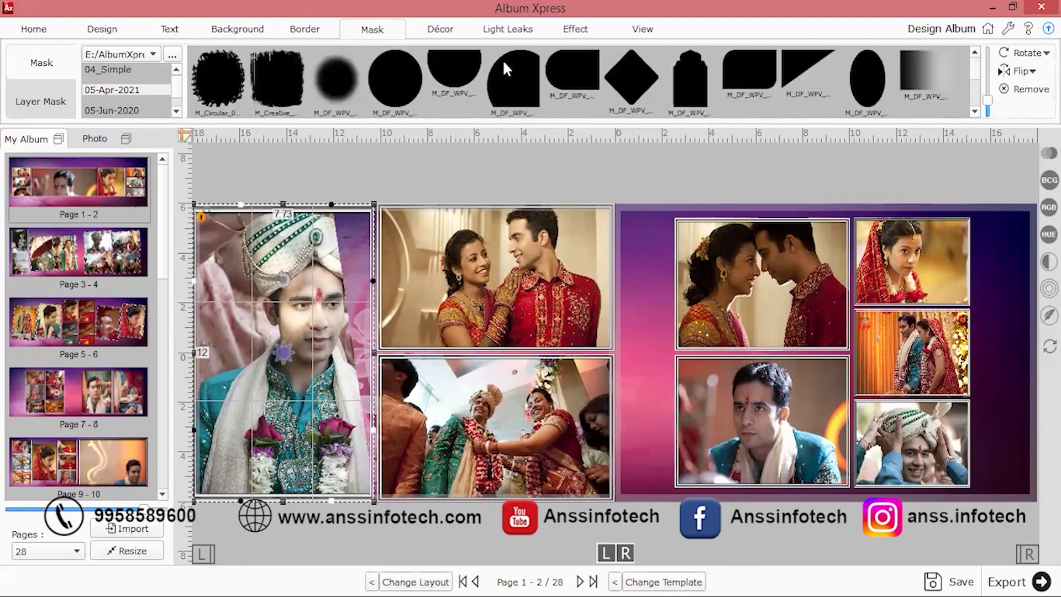
click(396, 67)
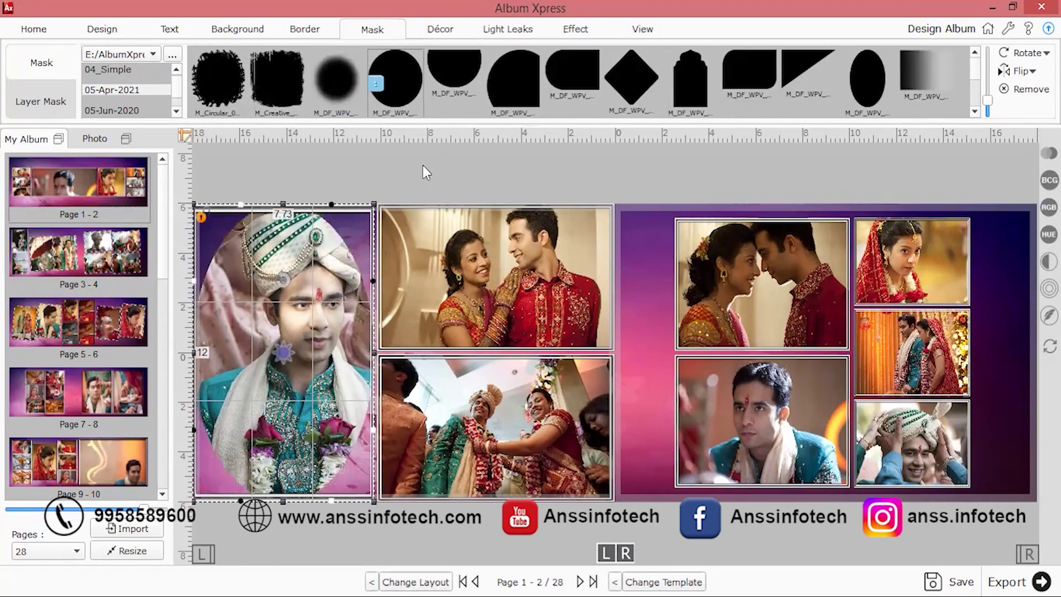
Step: Shrink the groom portrait to about 6.63 x 10.28 inches, set in from the page edges, and clear its border effect
drag(368, 221, 349, 247)
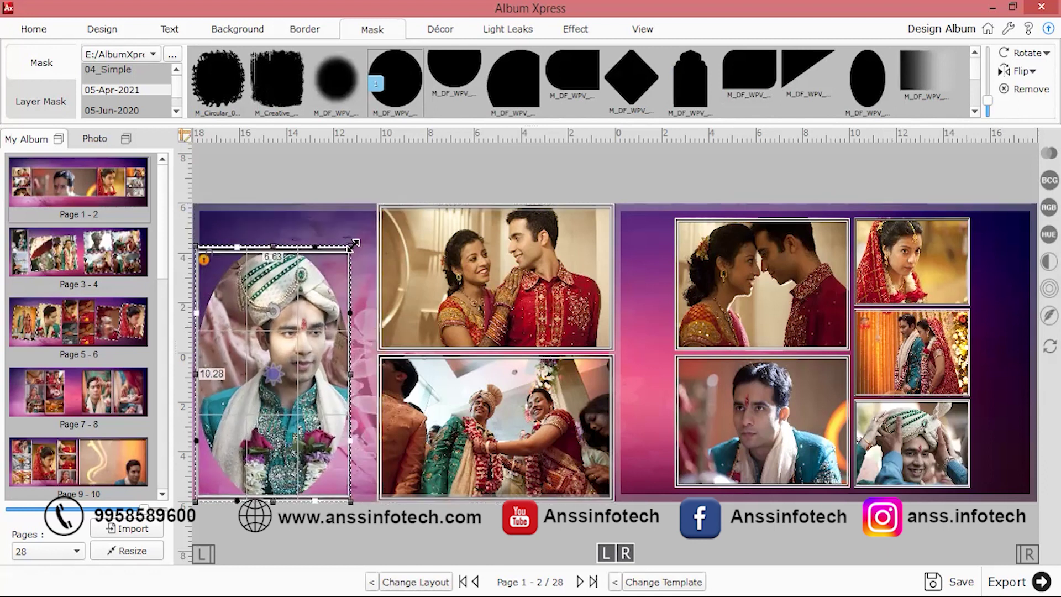
drag(323, 307, 302, 307)
right_click(303, 308)
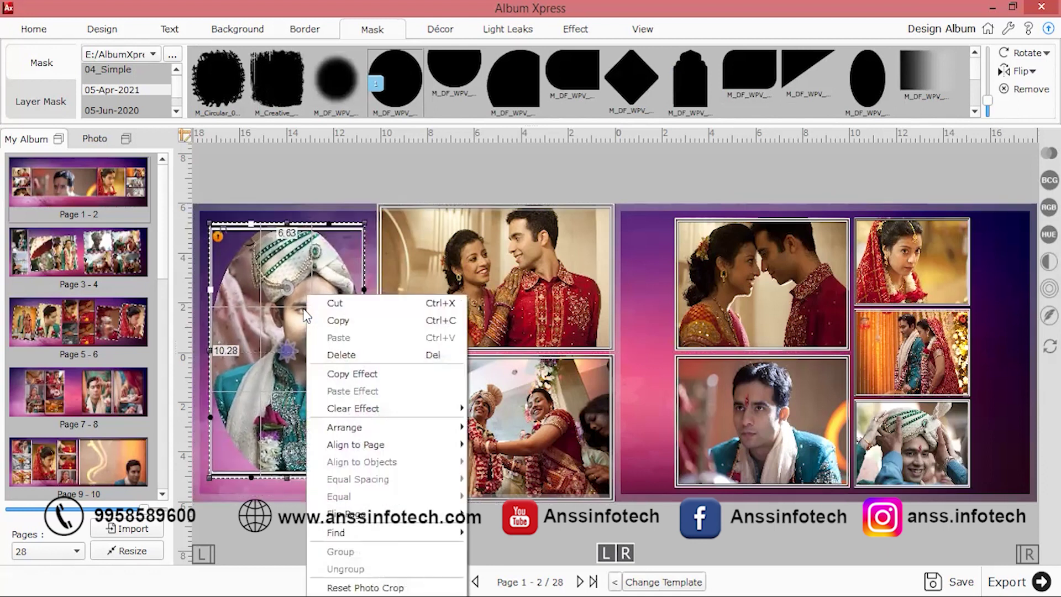
mouse_move(411, 416)
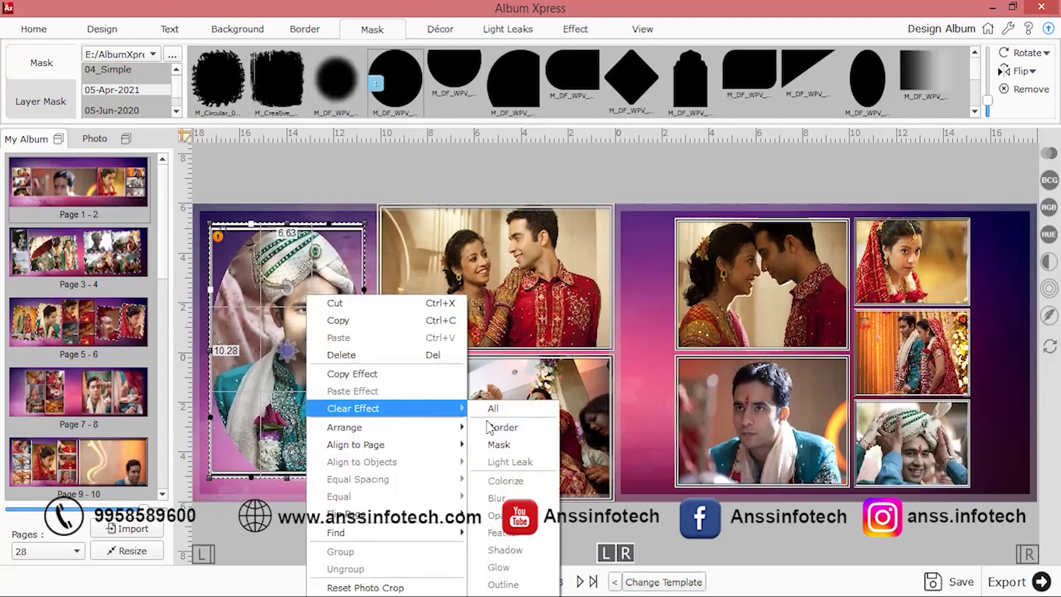
click(503, 427)
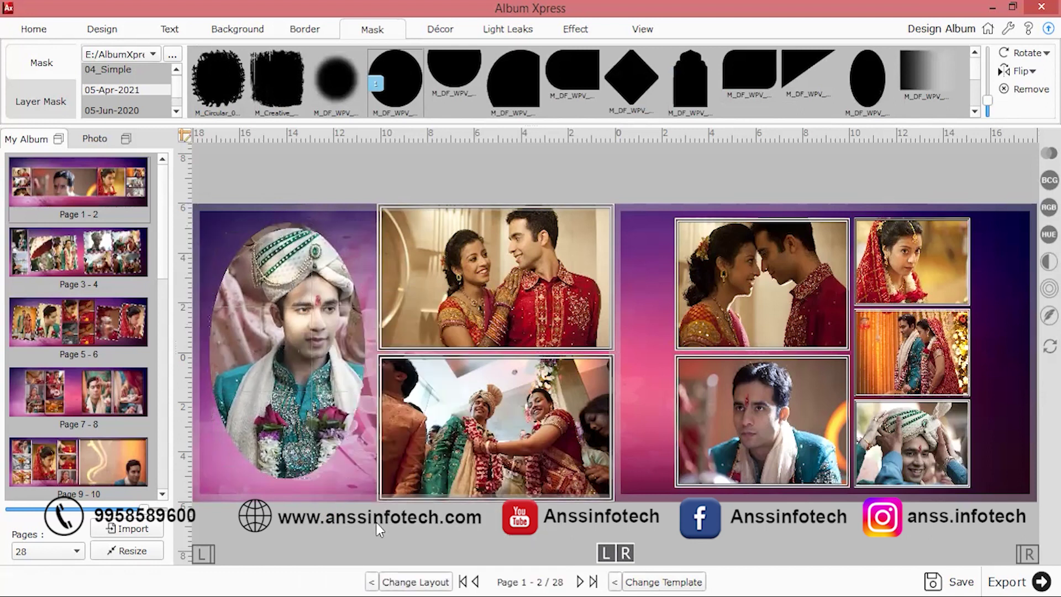
Step: Apply the mask with two opposite rounded corners to the groom portrait and give it a white outline of width 7
click(264, 369)
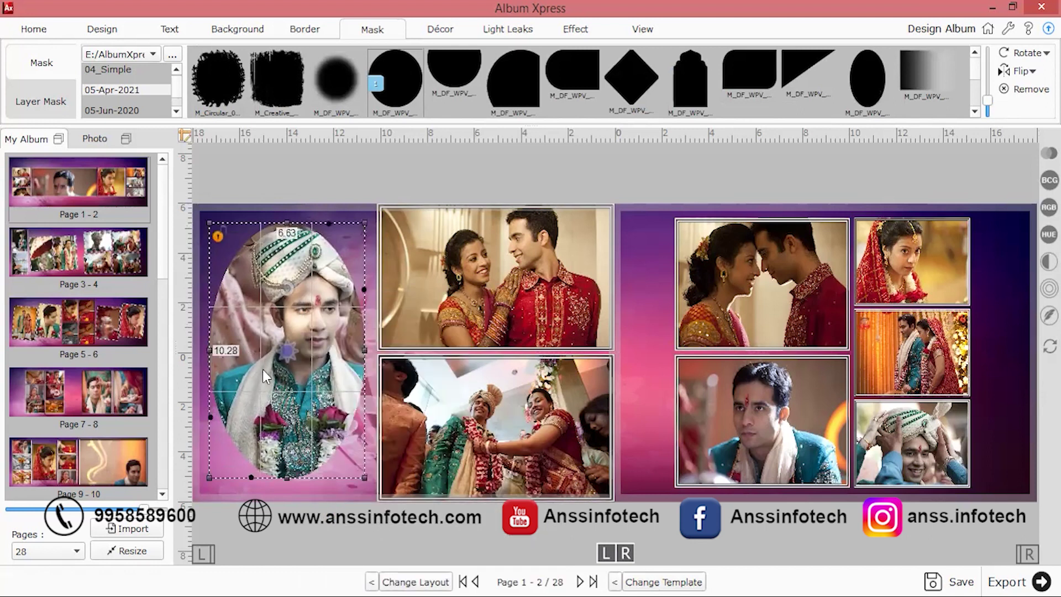
click(758, 69)
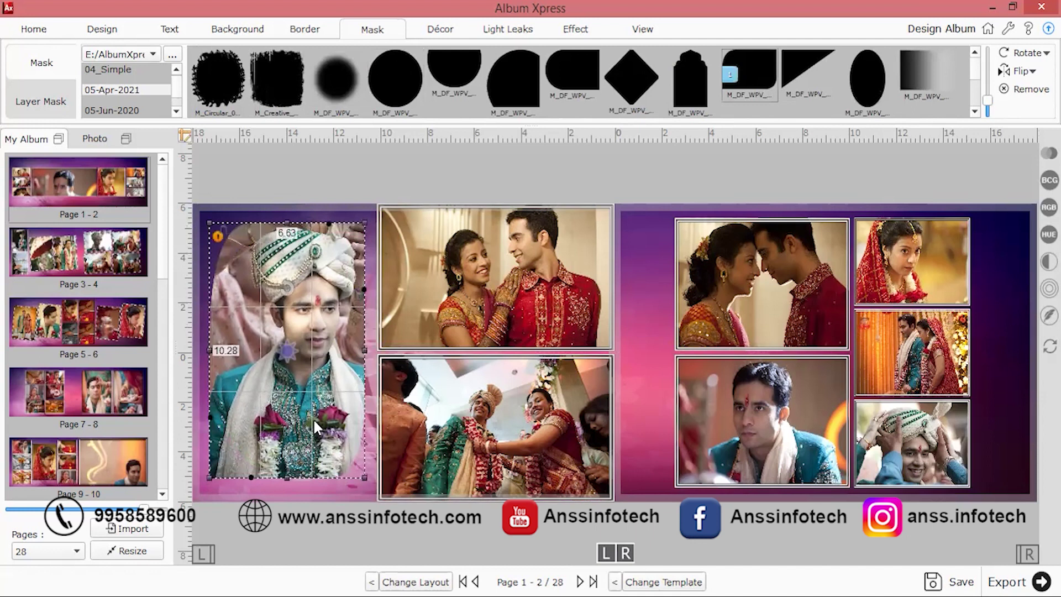
click(303, 32)
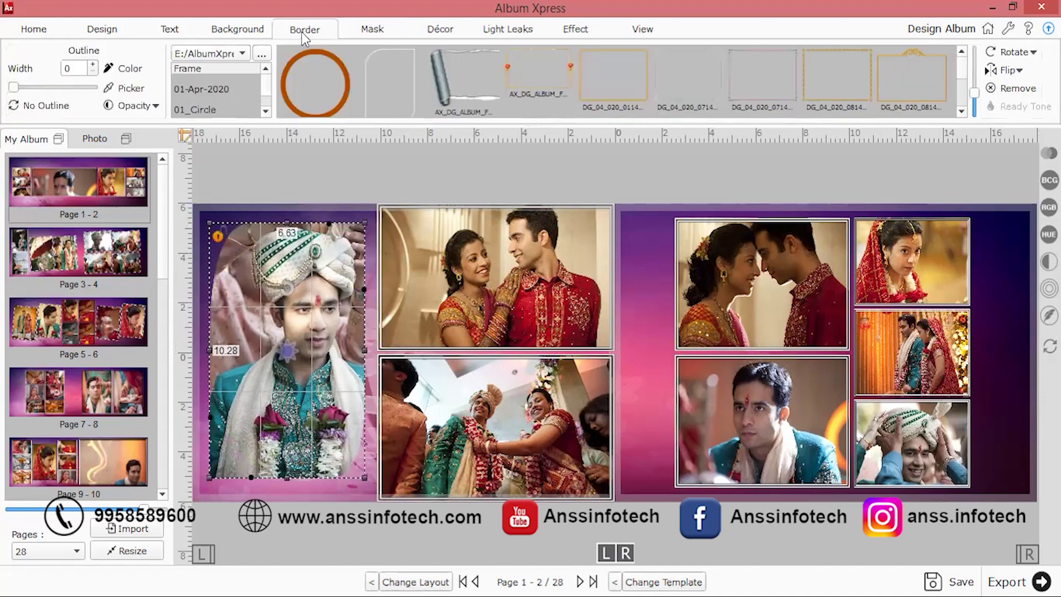
click(94, 65)
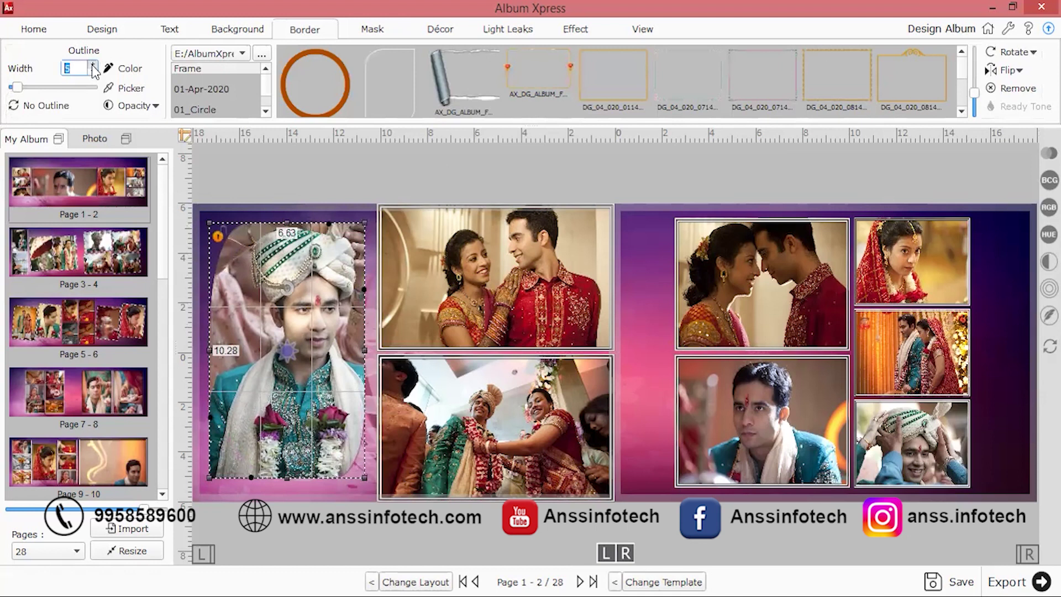
click(93, 65)
click(93, 65)
click(130, 68)
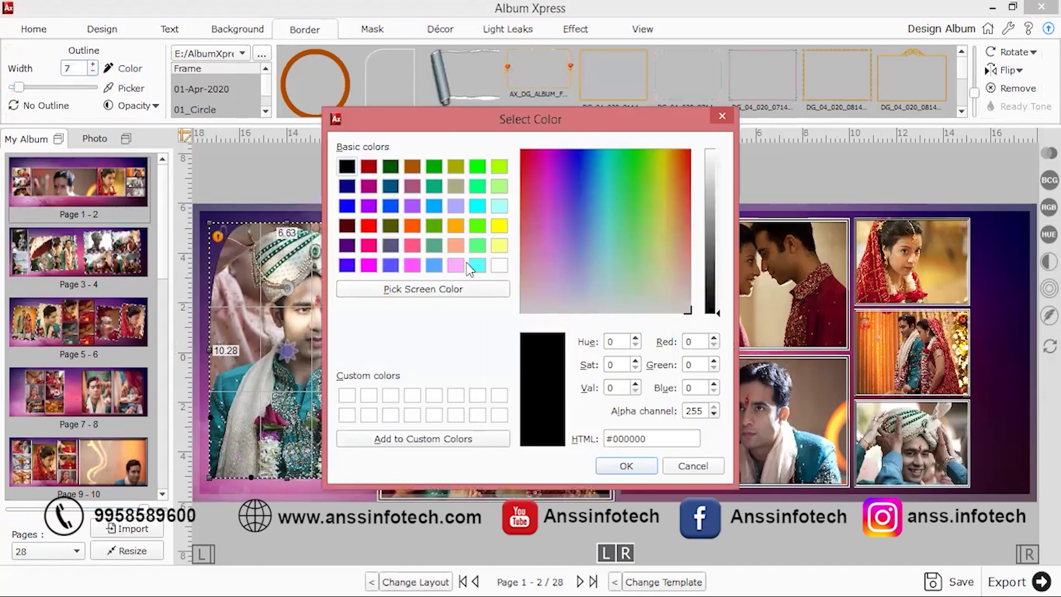
click(500, 265)
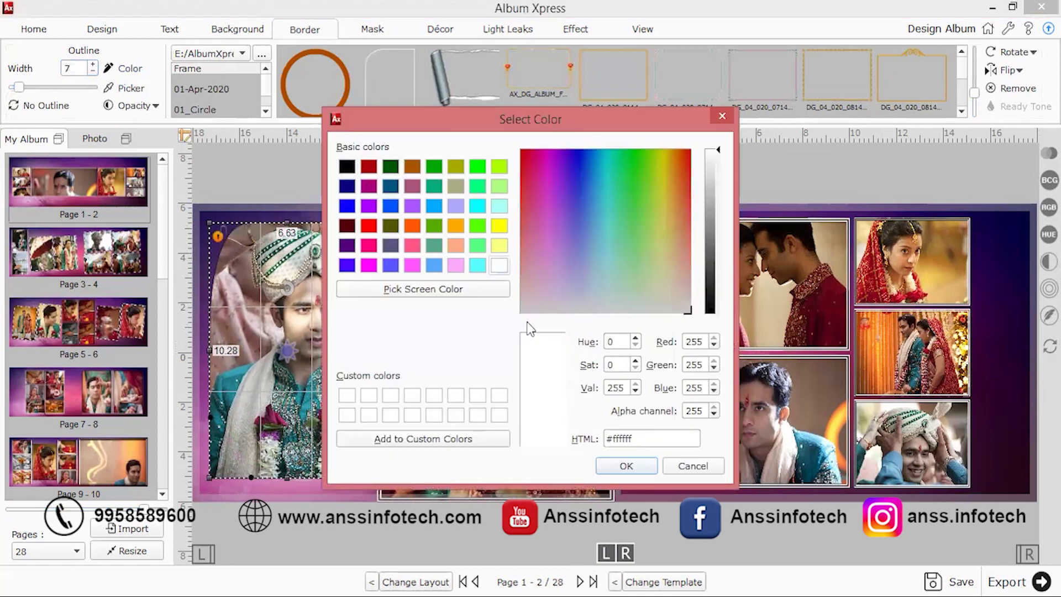
click(632, 470)
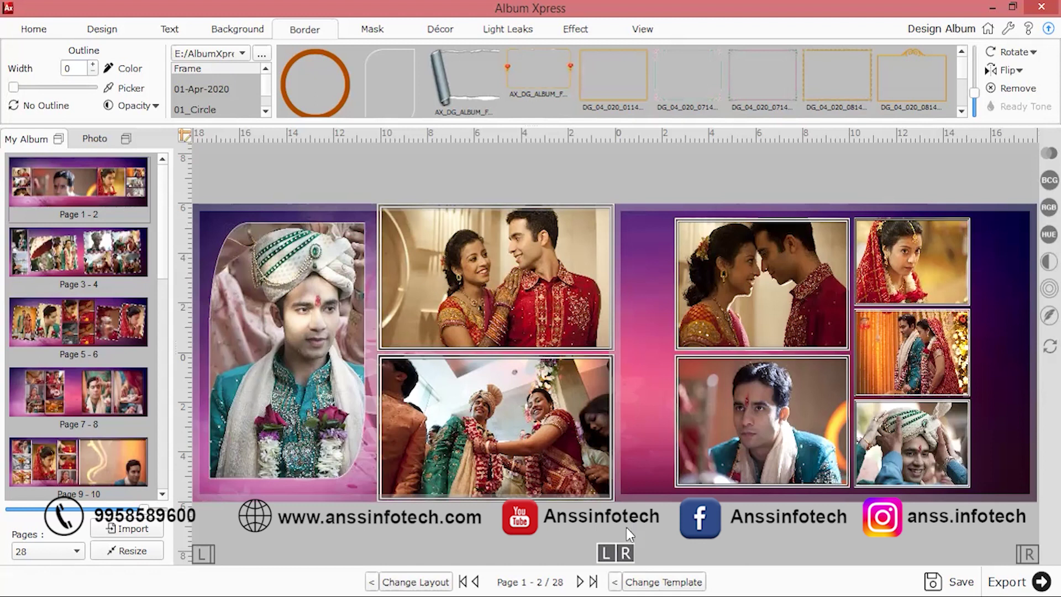
Step: Apply the golden bokeh lights background from the 05-Apr-2021 collection to the pages 1-2 spread
click(247, 32)
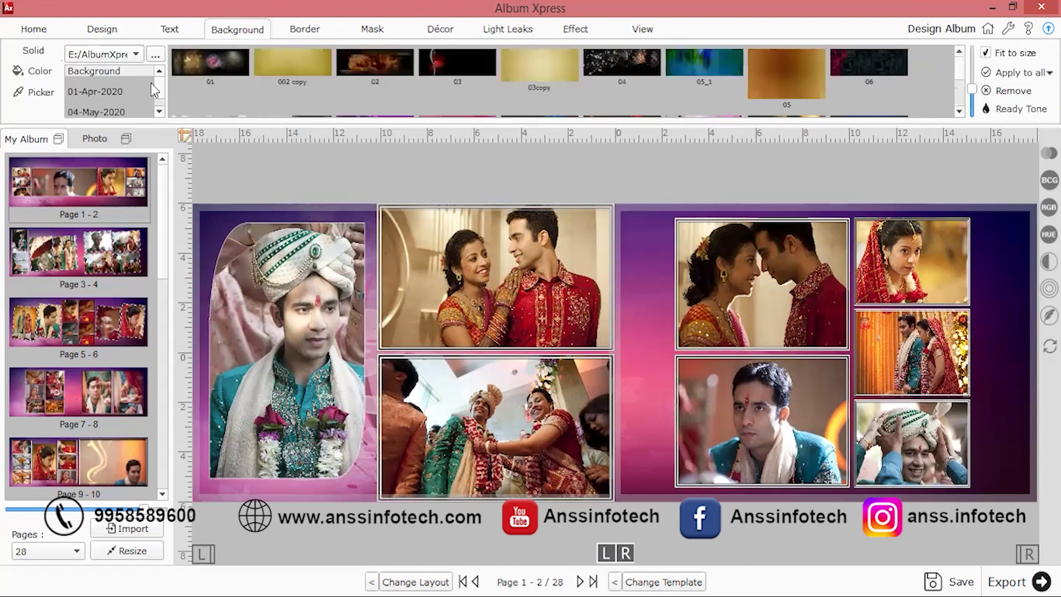
click(37, 72)
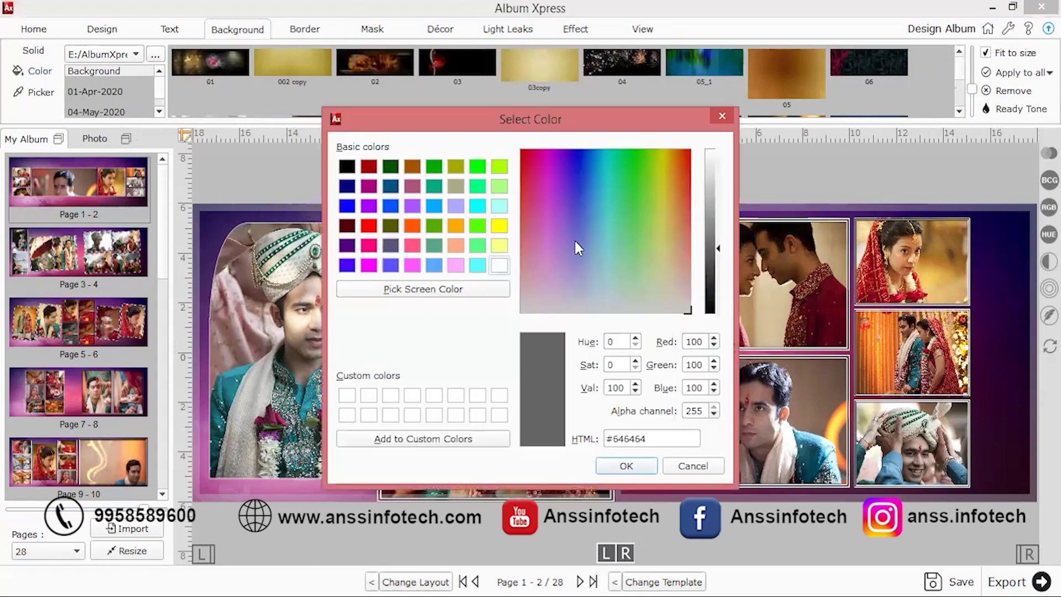
click(722, 117)
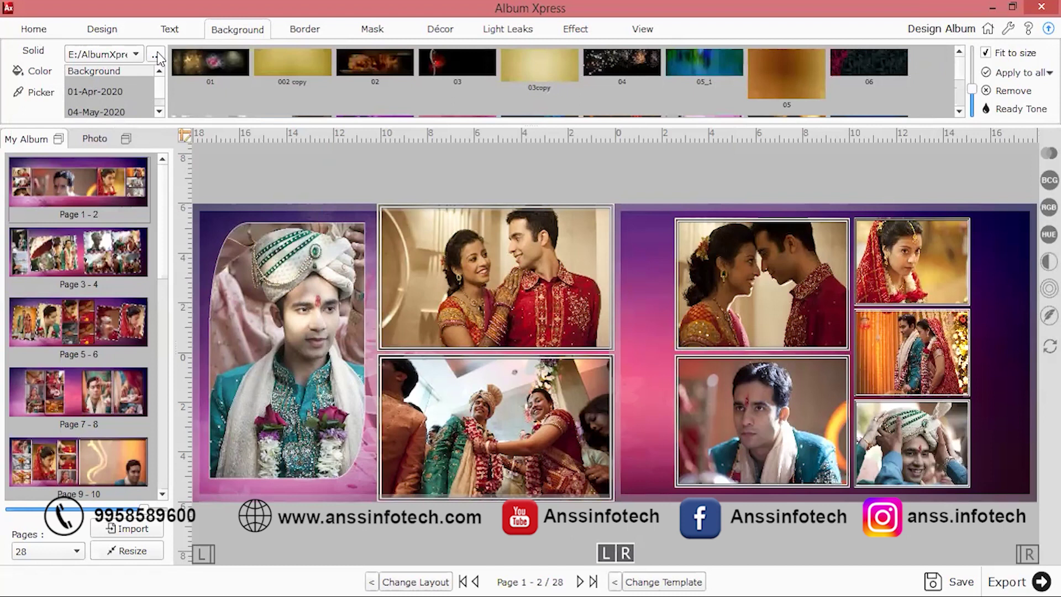
click(159, 112)
click(158, 113)
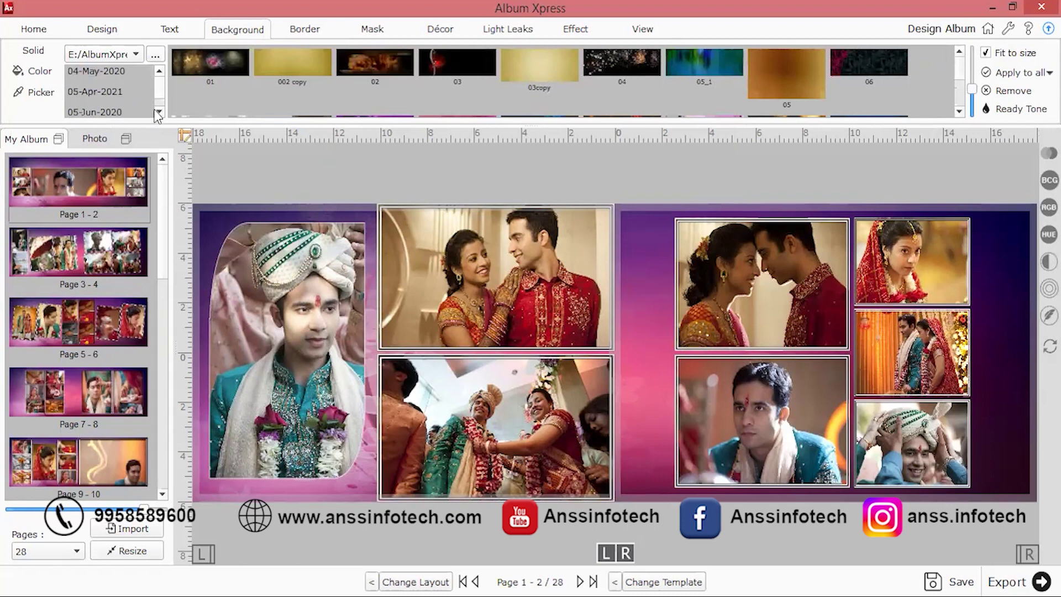
click(95, 90)
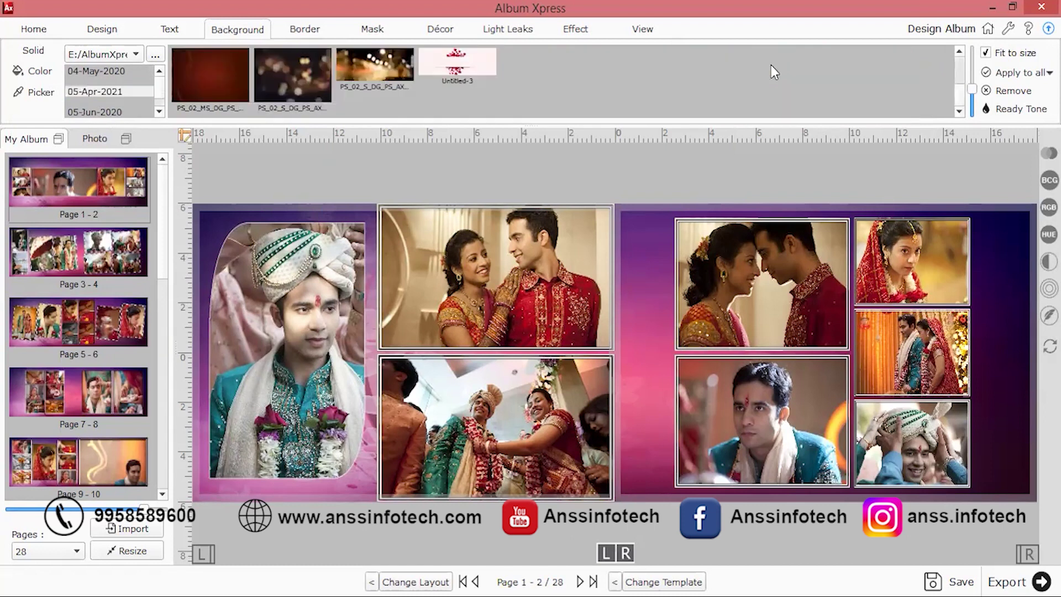
click(294, 71)
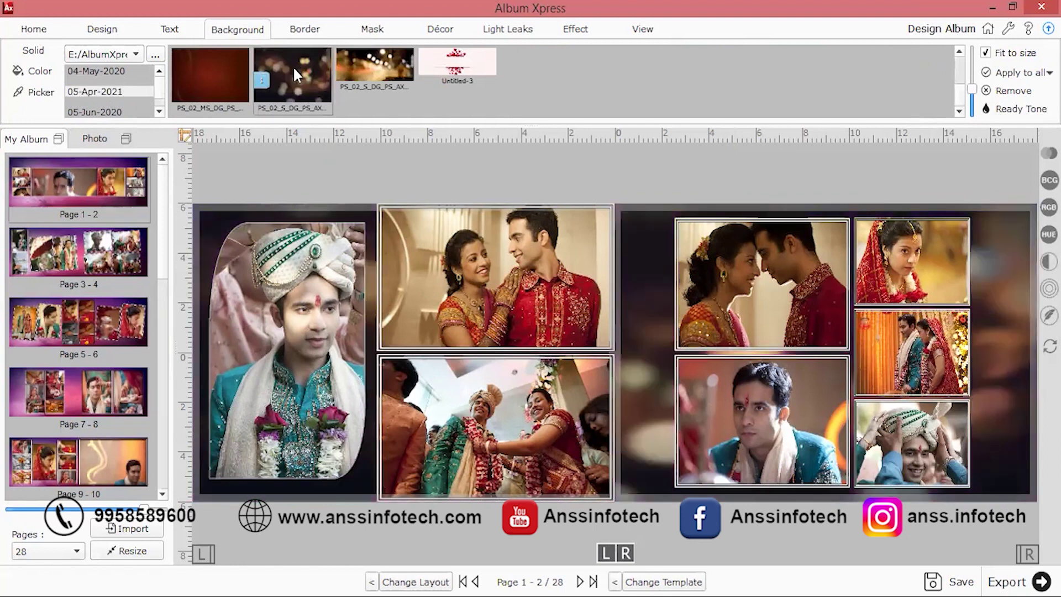
click(375, 65)
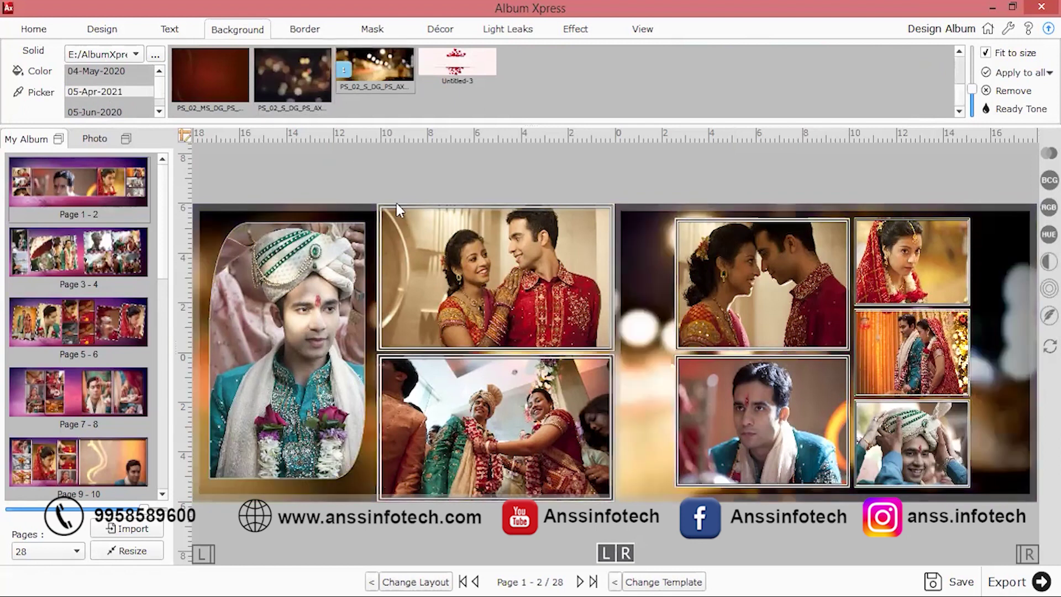
Step: Recolor the spread's bokeh background with the pink Ready Tone variant and return to the background collection
click(1008, 109)
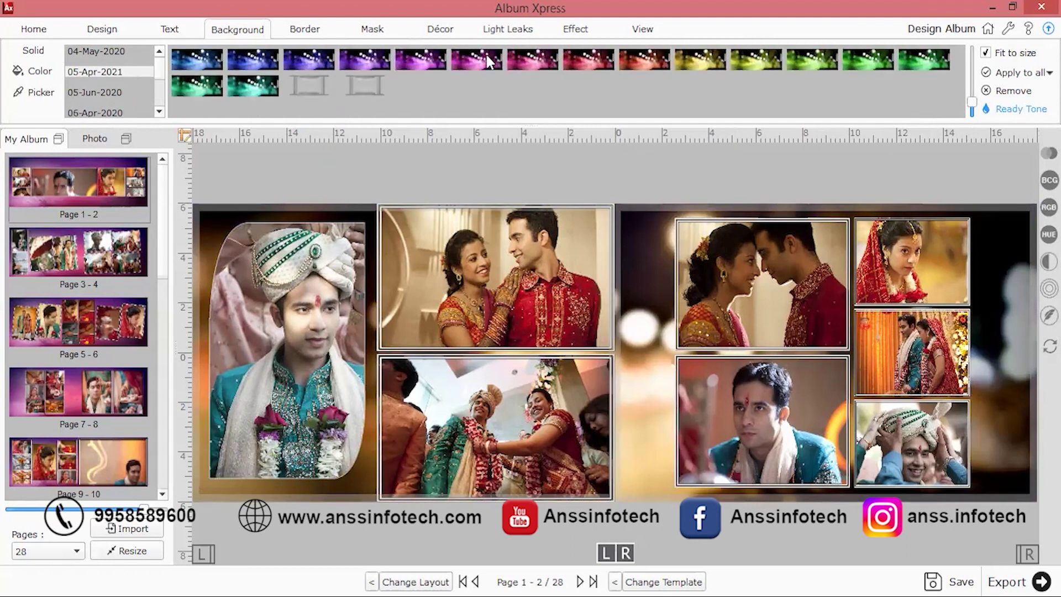
click(486, 58)
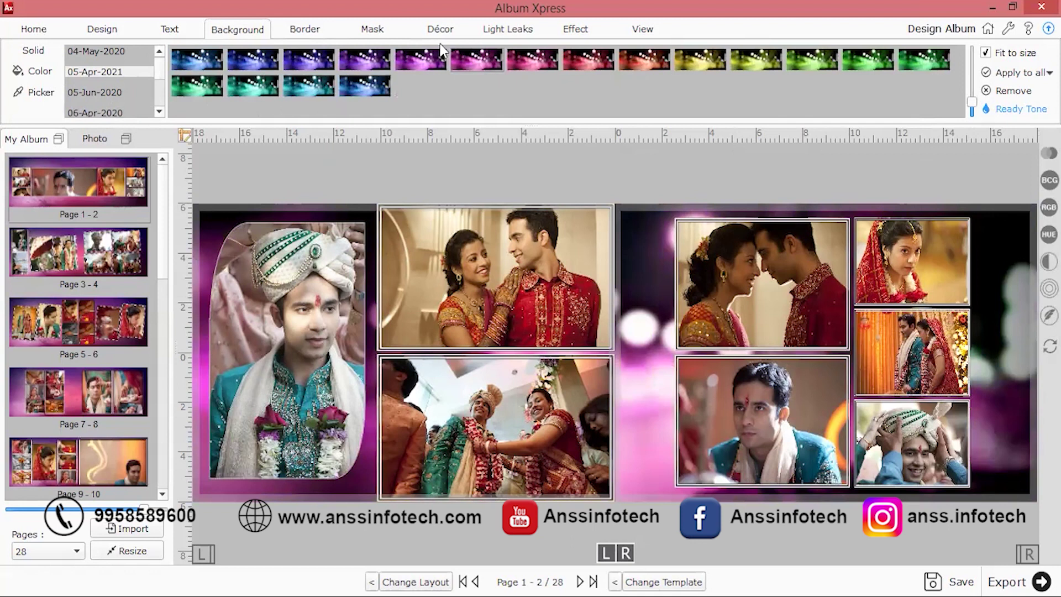
click(514, 62)
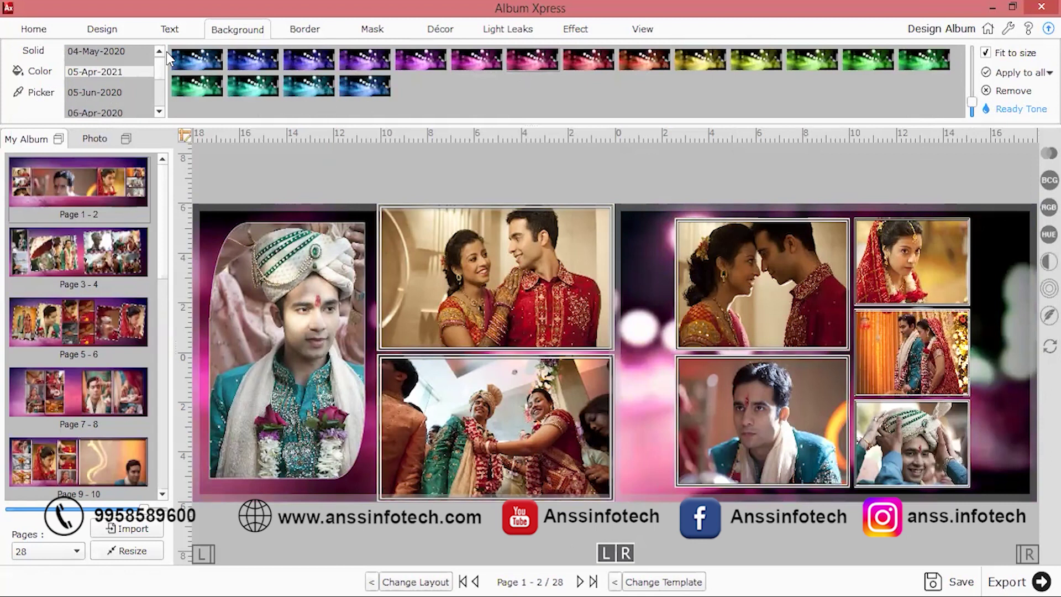
scroll(161, 57, up, 2)
click(94, 50)
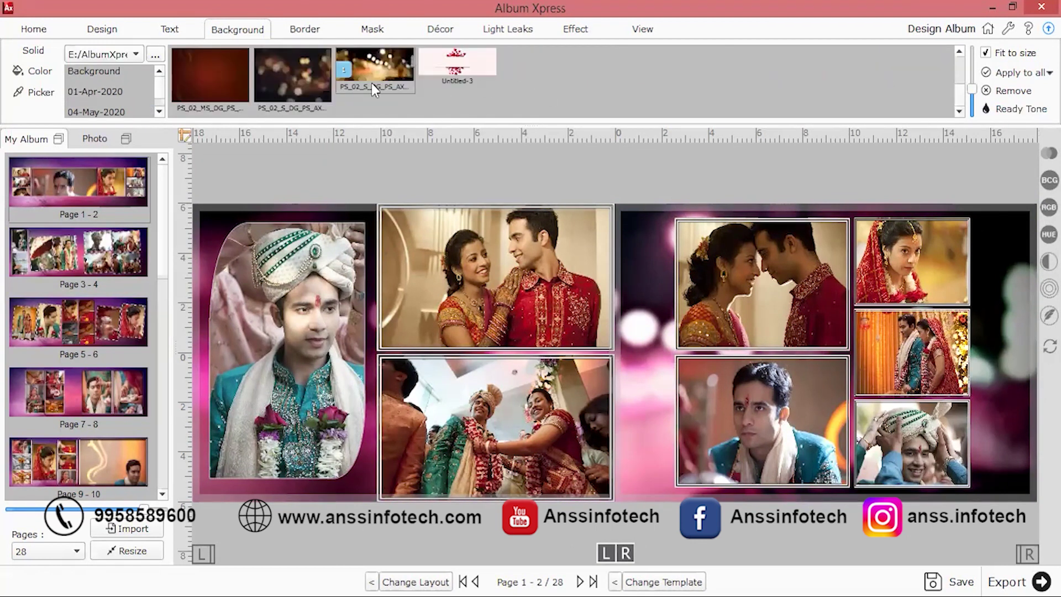
Step: Leave the current album, discarding all selections so far, and start a new 12 x 36 inch album with Manual Creation
click(155, 54)
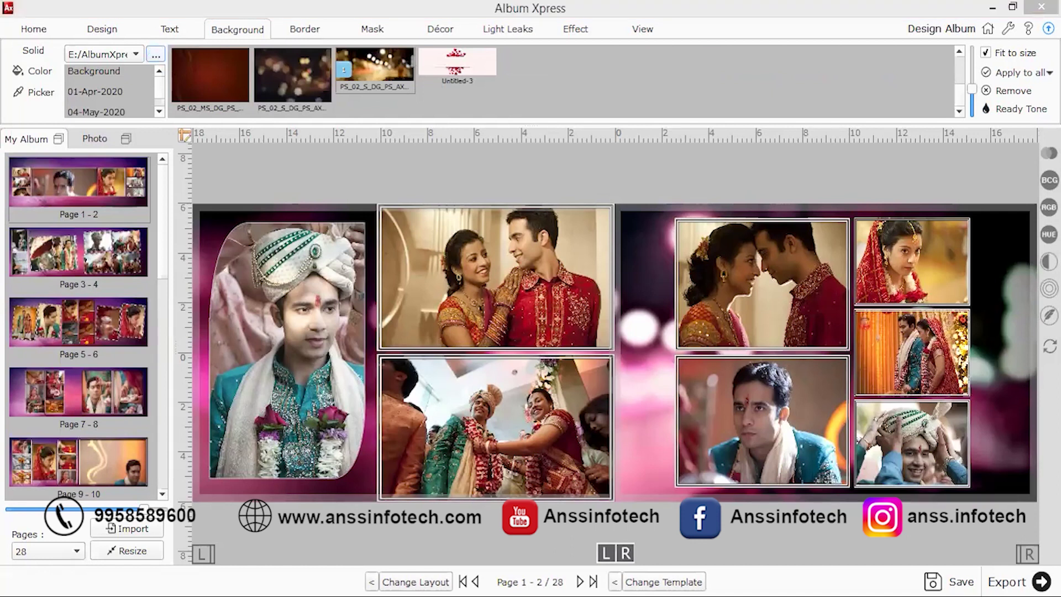
click(989, 32)
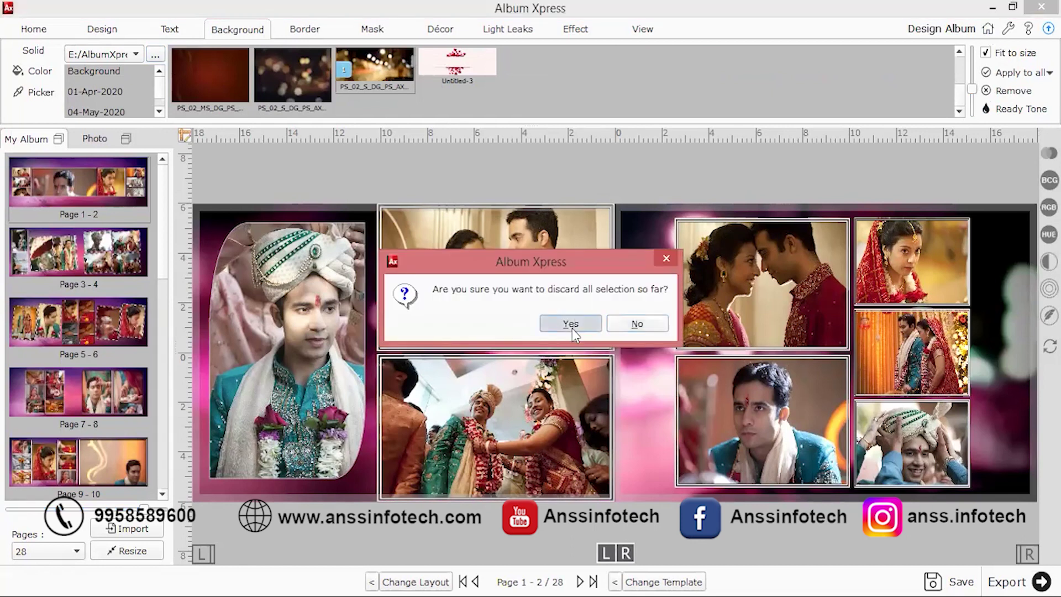
key(Return)
click(1023, 581)
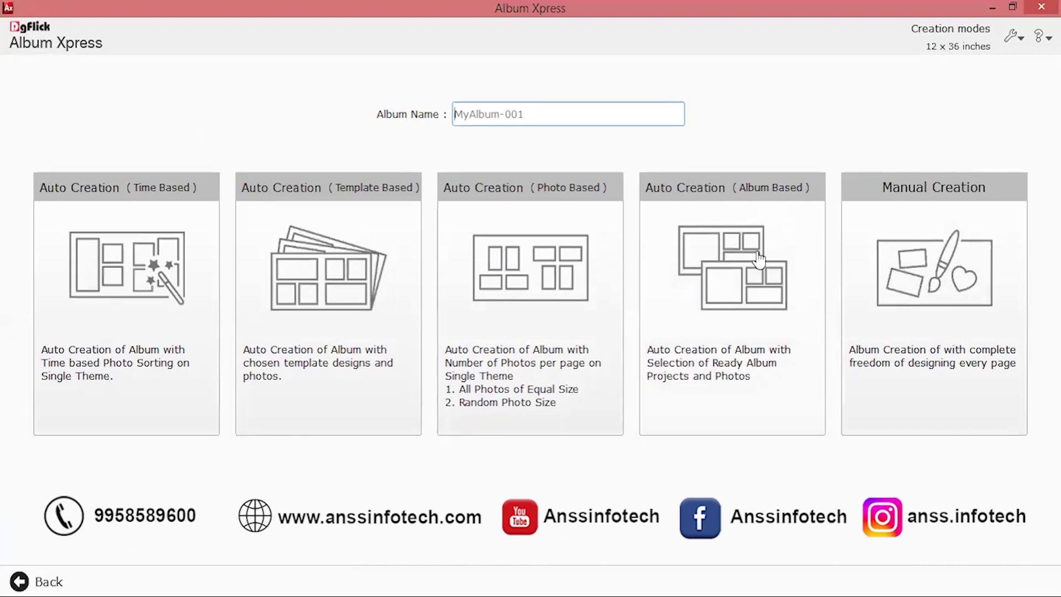
click(920, 234)
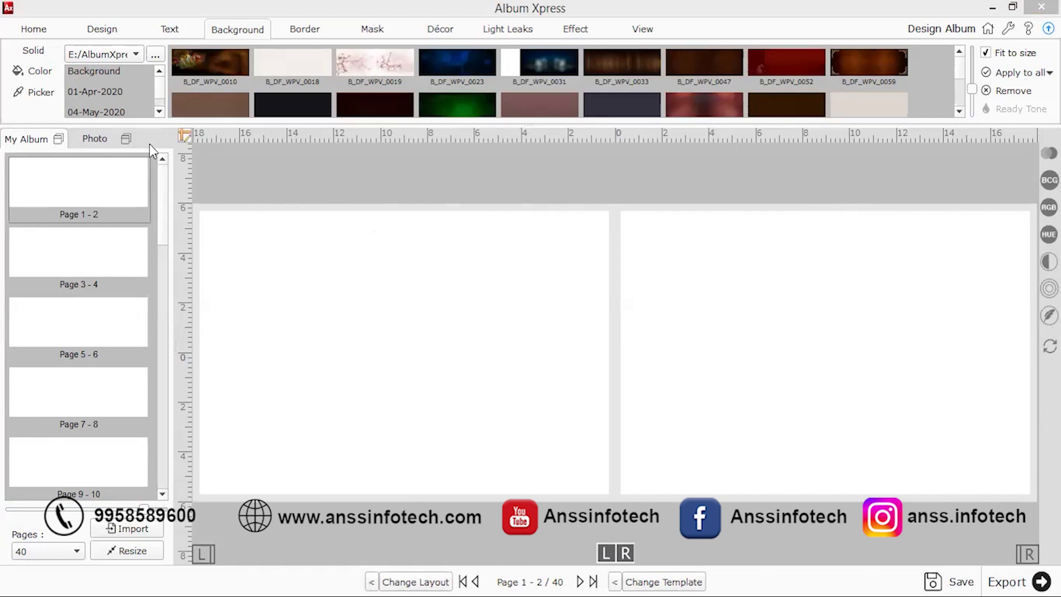
Step: Detach the Photo panel into a floating window and dock it back beside the album page list
click(33, 29)
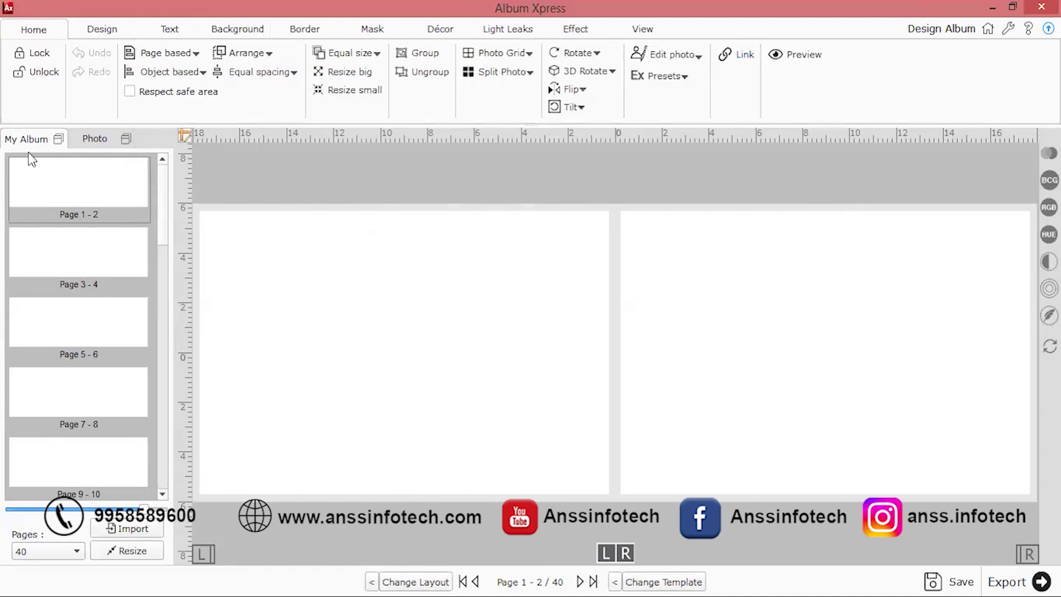
click(78, 141)
click(27, 138)
click(88, 142)
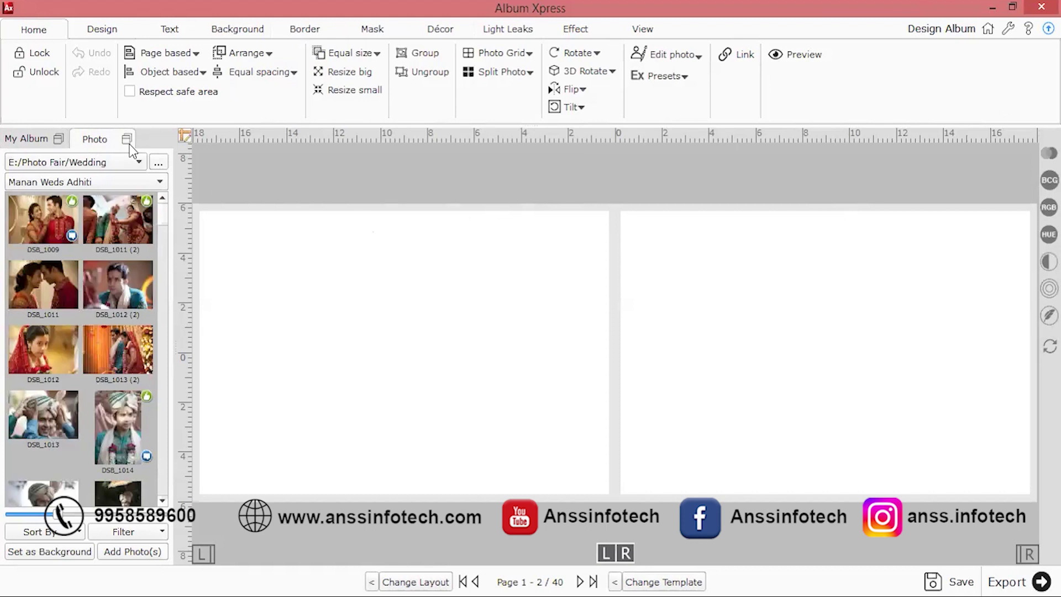
click(127, 139)
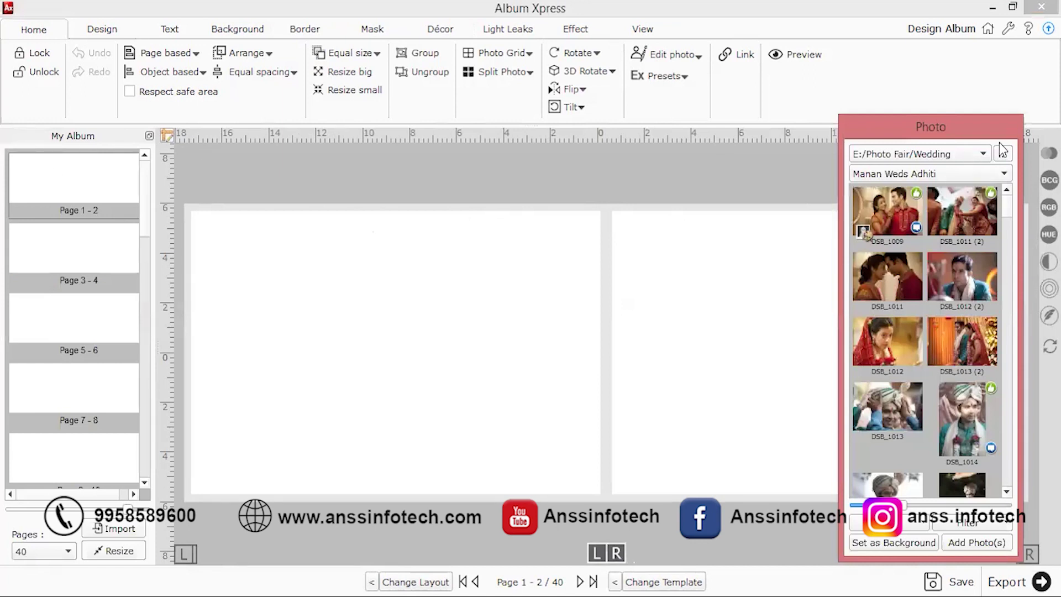
double_click(955, 135)
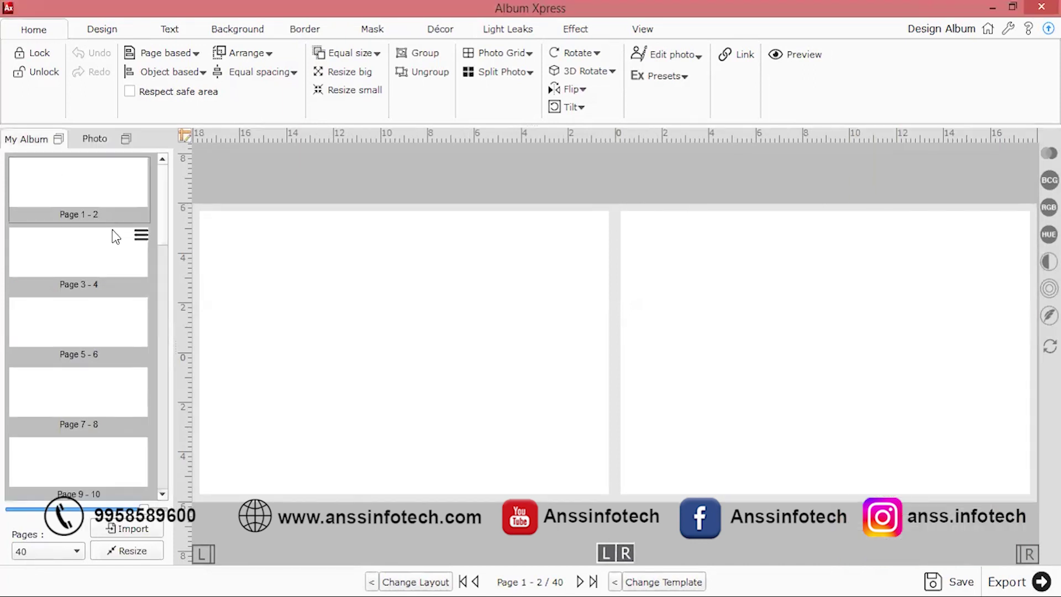
click(114, 145)
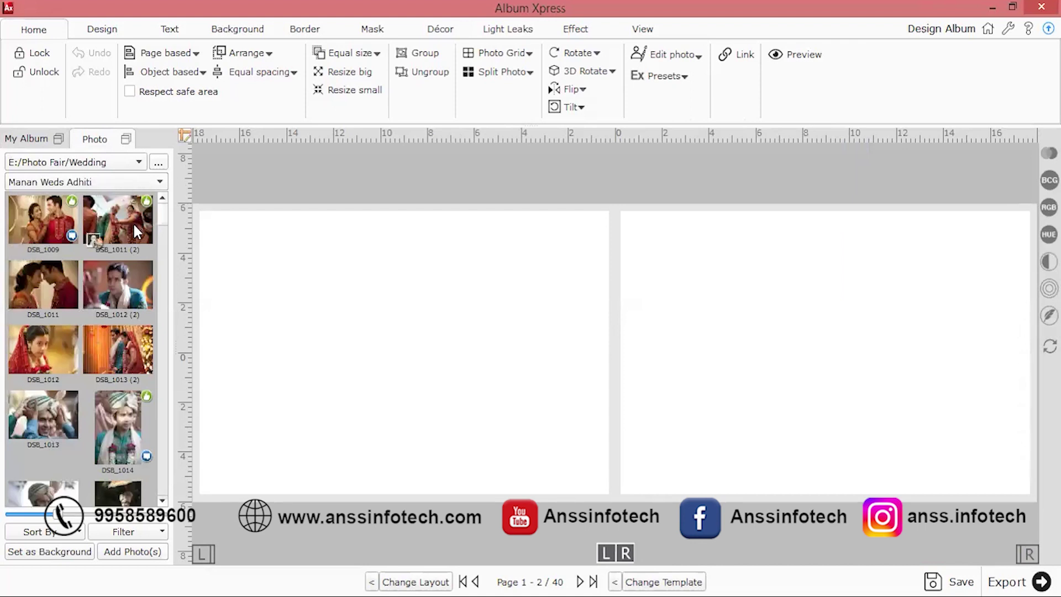
Step: Examine the recently used photo folders and the subfolder choices for the E:/Photo Fair/Wedding source
click(118, 160)
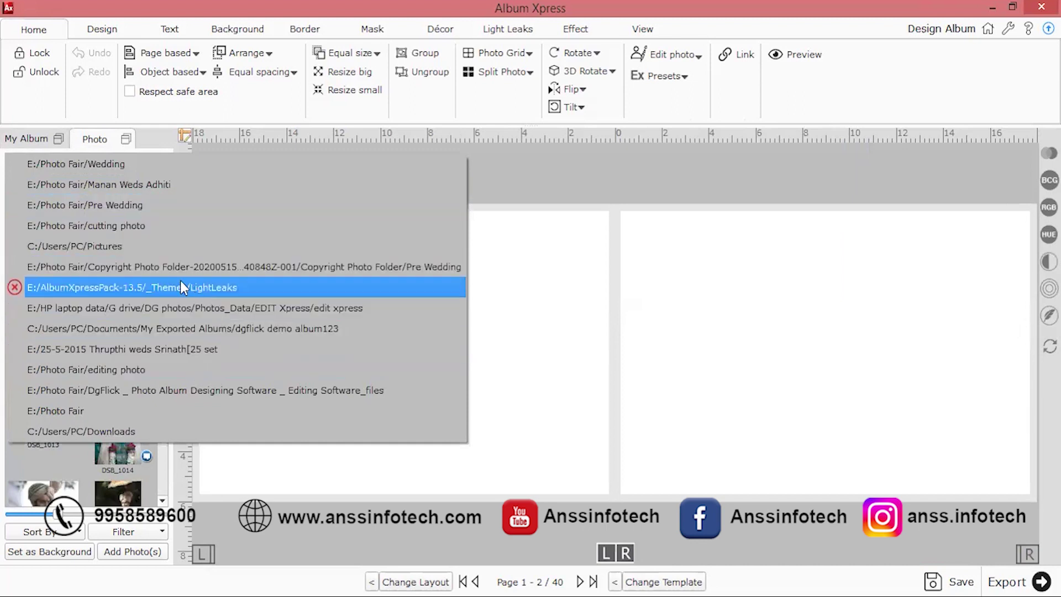
click(102, 165)
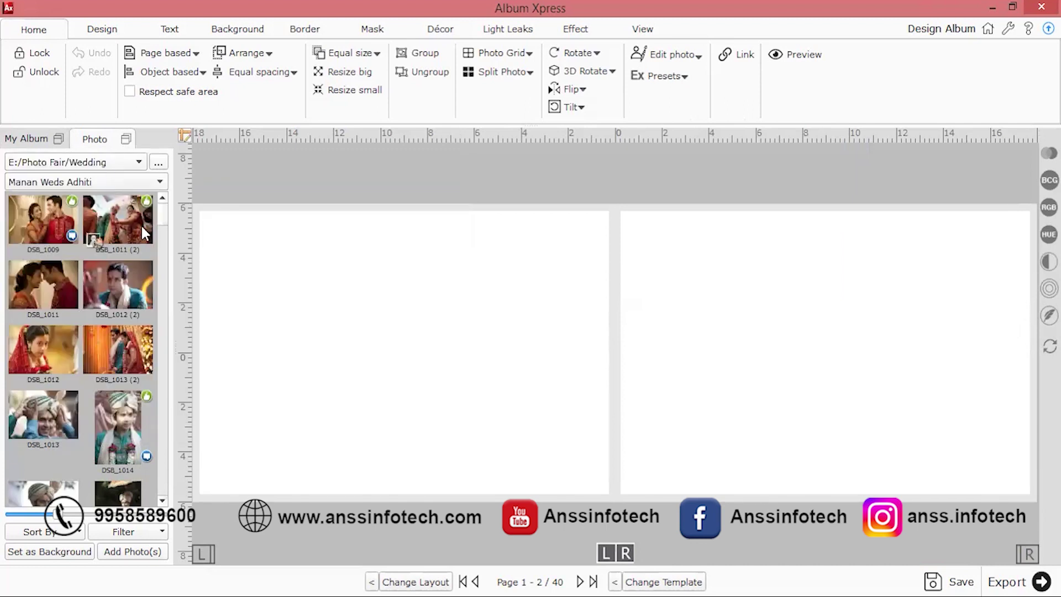
click(120, 163)
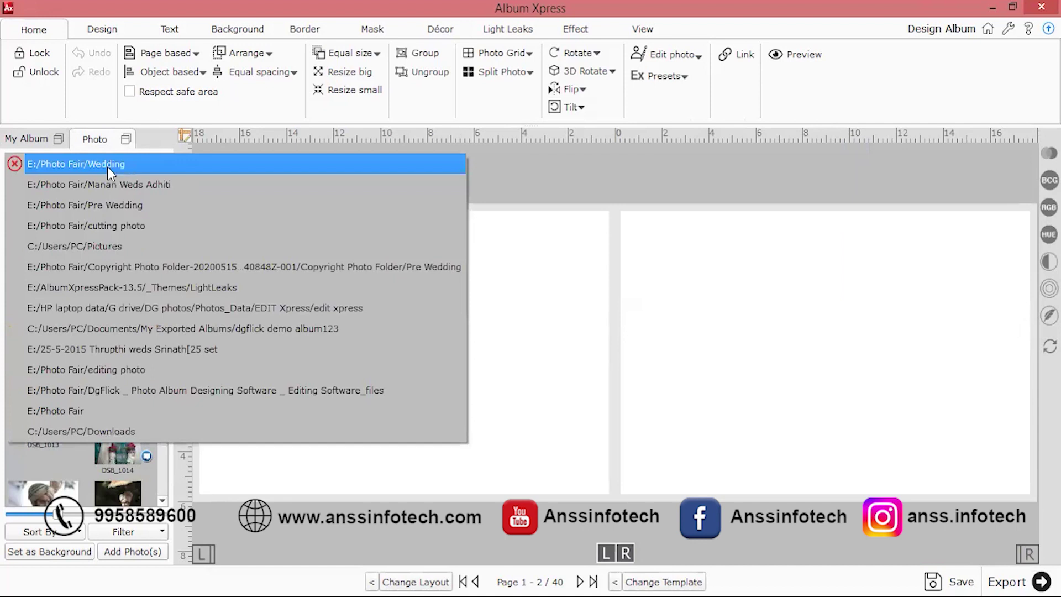
click(108, 167)
click(80, 184)
click(115, 162)
click(495, 247)
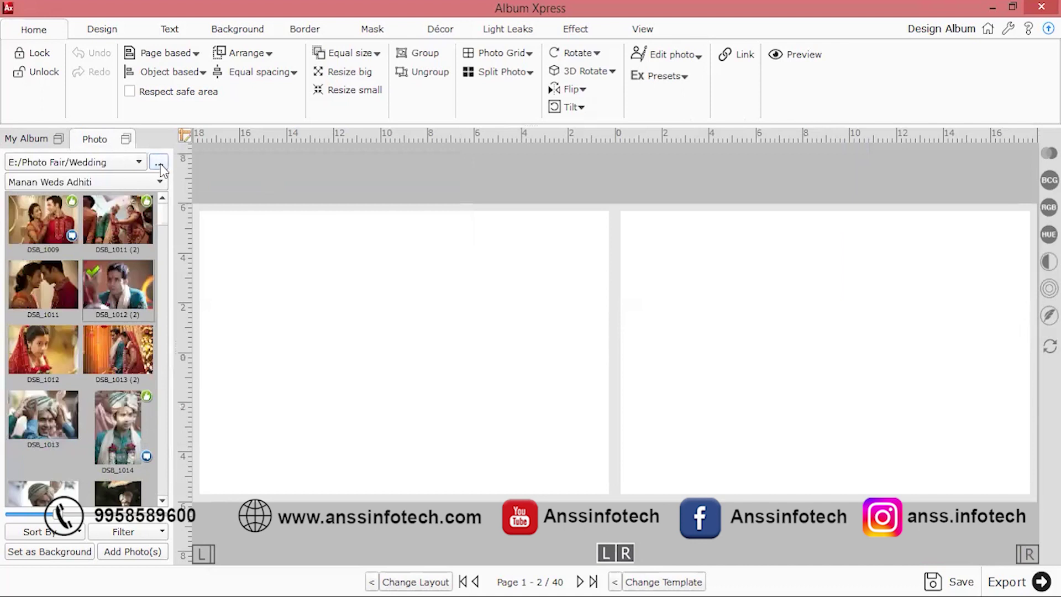
Step: Browse to the Wedding folder inside Photo Fair on drive E and load it as the photo source
click(160, 164)
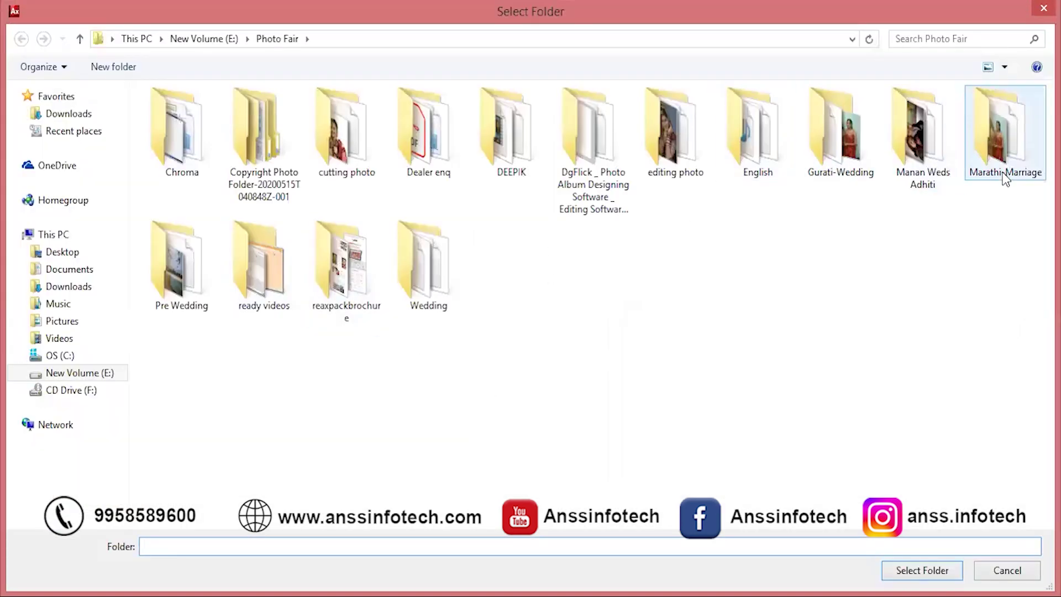
double_click(430, 277)
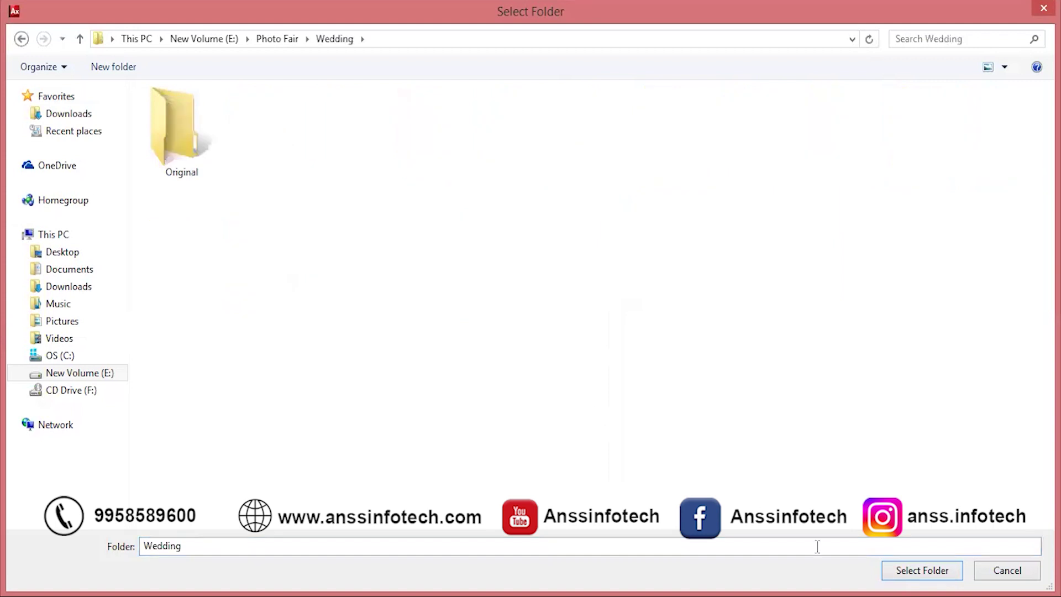
click(927, 573)
Step: Add six wedding photos to pages 1-2: two of the groom, the groomsmen, the couple from behind, the bride and the bridesmaids
double_click(127, 231)
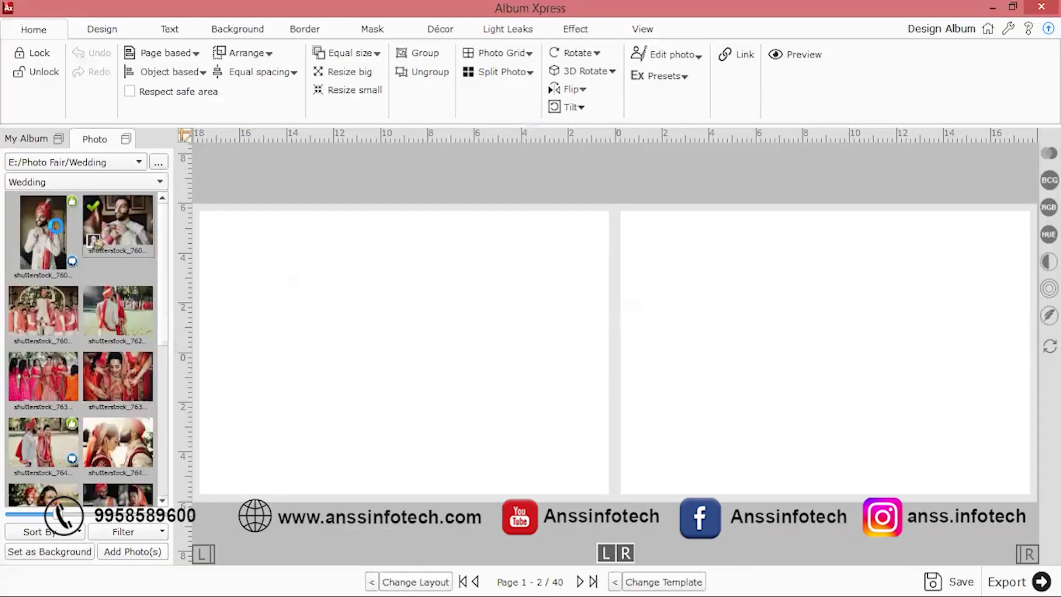
double_click(54, 210)
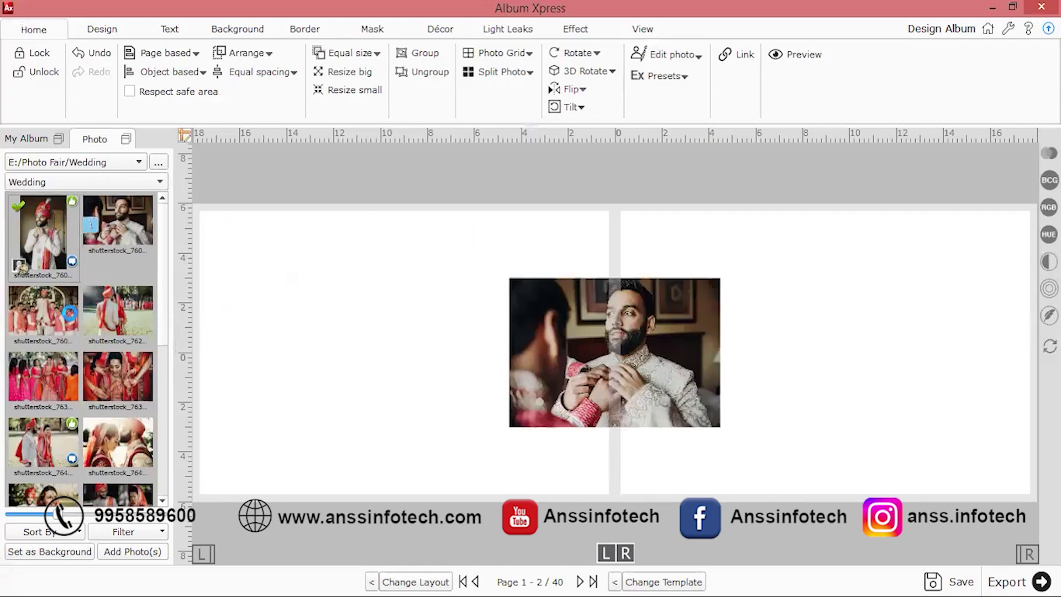
double_click(135, 312)
double_click(124, 374)
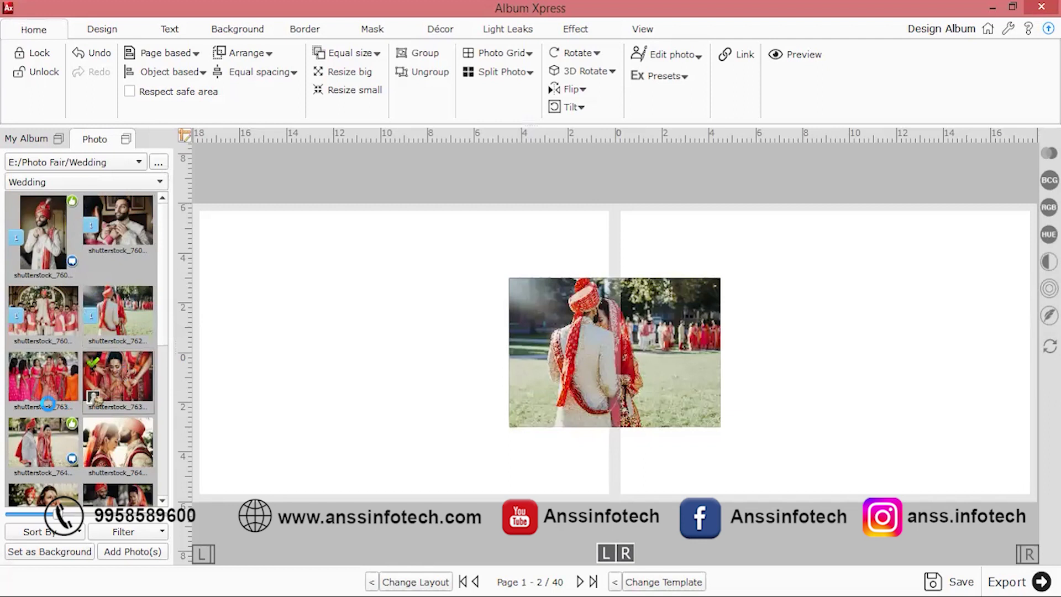
double_click(26, 379)
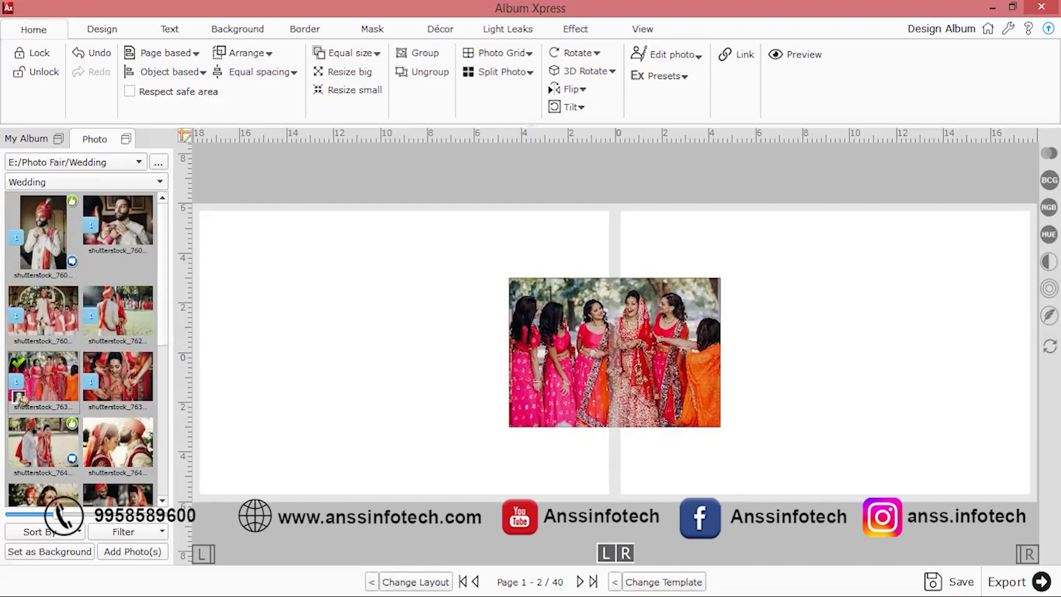
Step: Cycle through the ready templates for pages 1-2 and settle on the teal "Happy Wedding" design with the ornate round frame
click(615, 582)
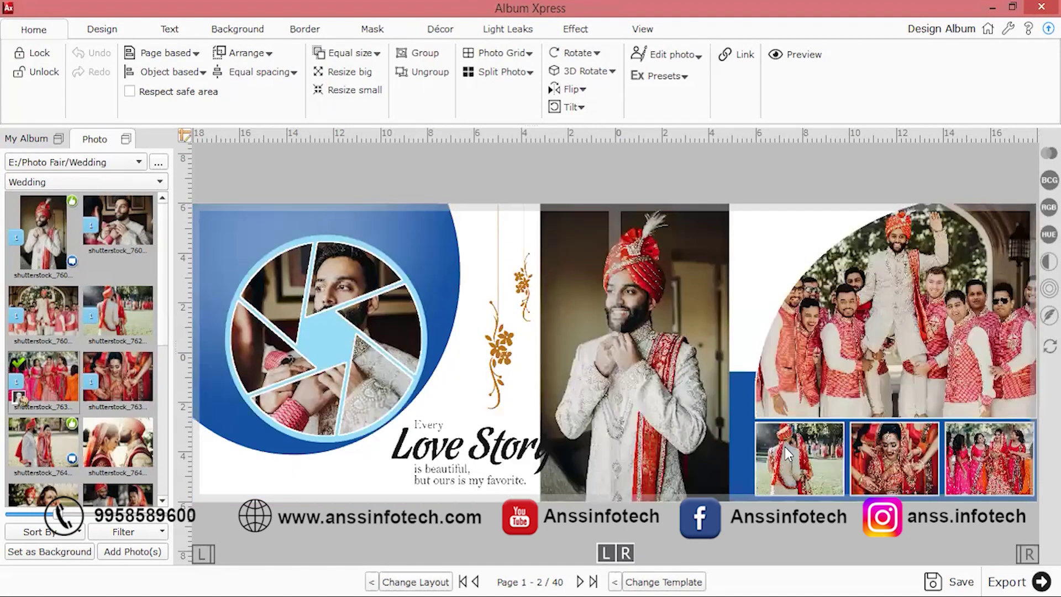
click(615, 582)
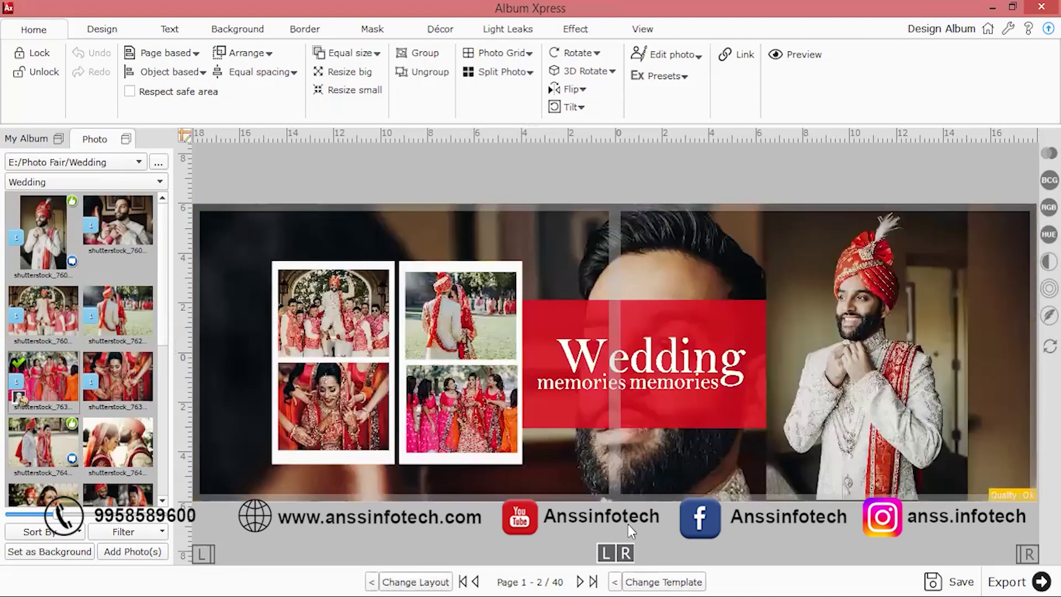
click(614, 582)
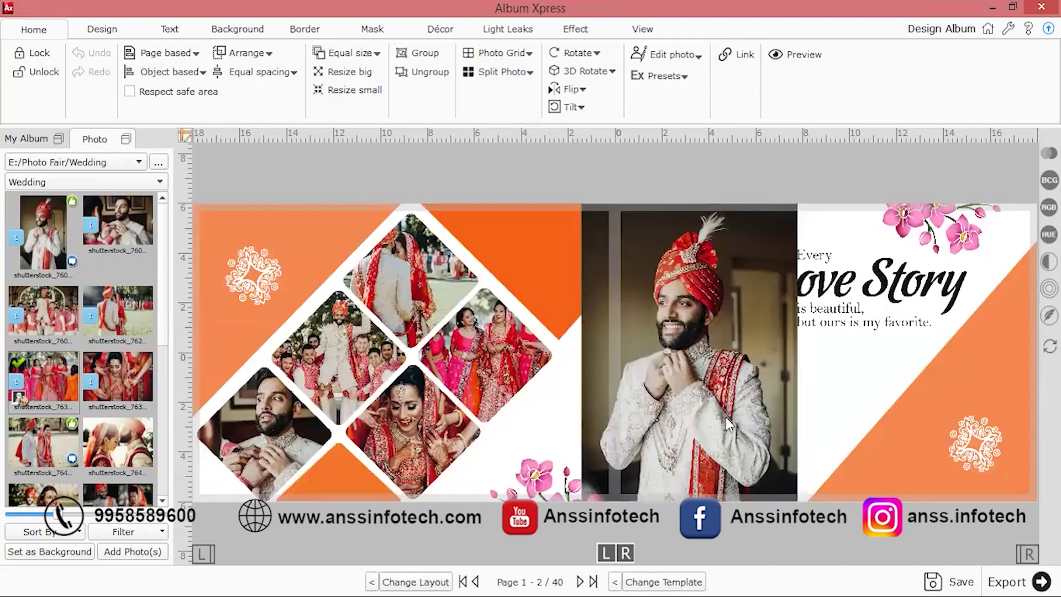
click(614, 582)
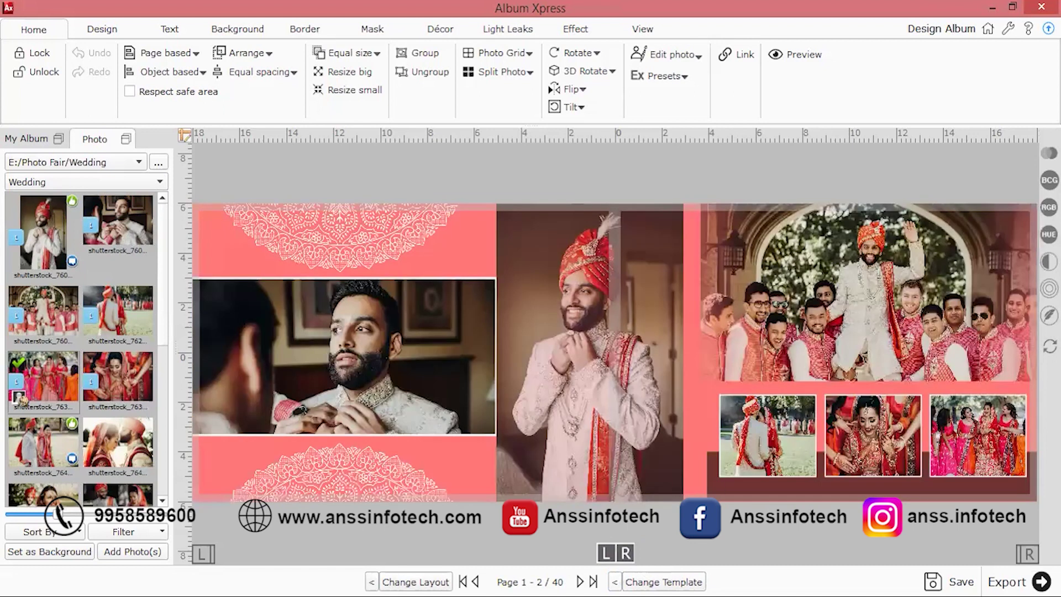
click(674, 581)
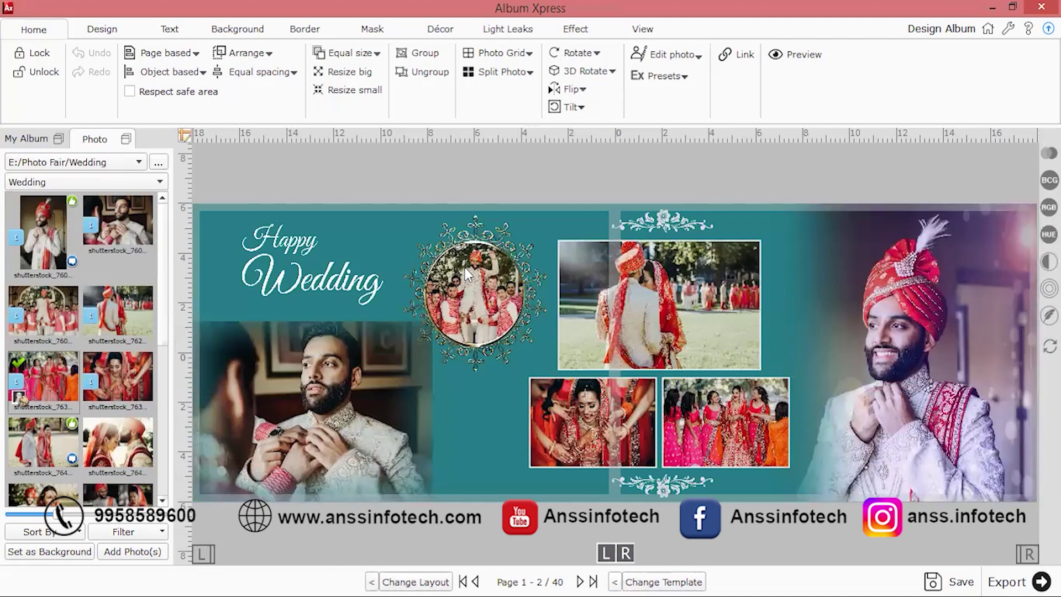
Step: Shift the large couple photo about 3 inches and the two smaller photos below it about 2 inches to the right on the spread
click(596, 301)
drag(596, 302, 670, 293)
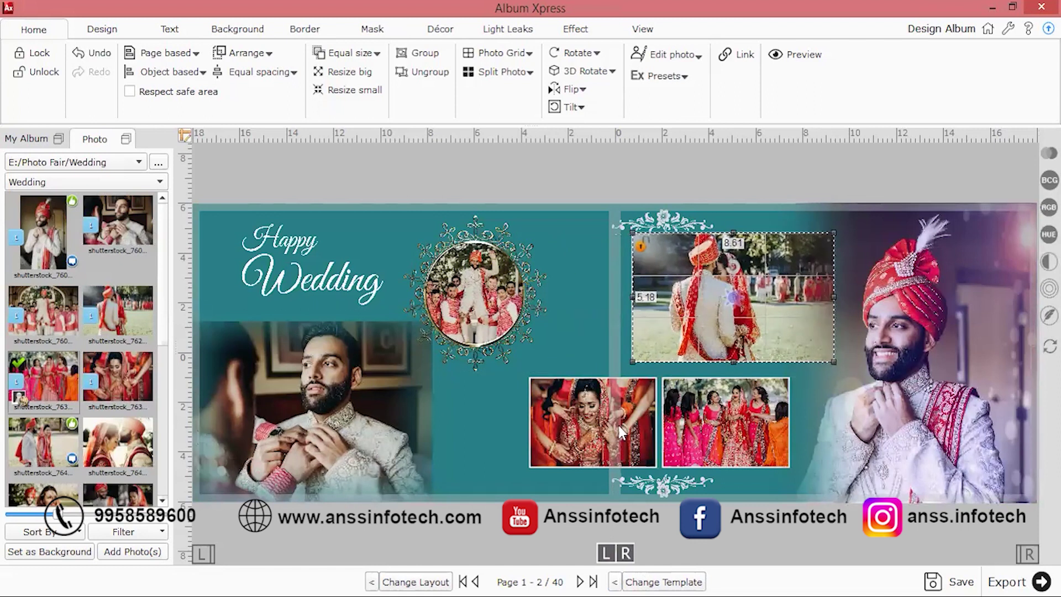
drag(698, 420, 754, 420)
drag(628, 440, 669, 460)
click(724, 531)
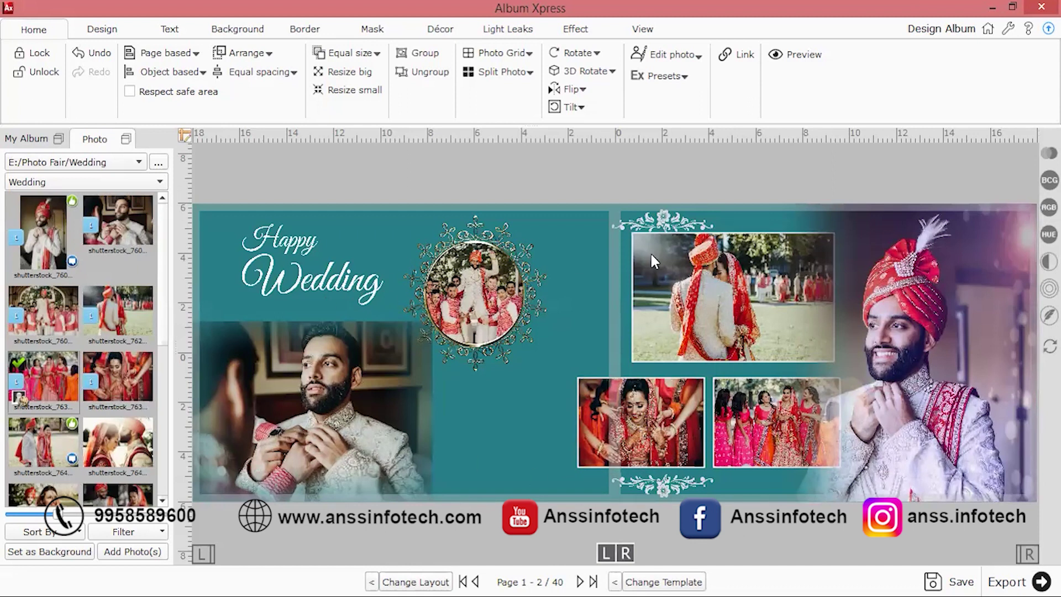
Step: Open the blank pages 3-4 and add seven Wedding photos: the bride portraits, couple shots, ceremony, decorated mandap and tearful embrace
click(27, 138)
click(87, 247)
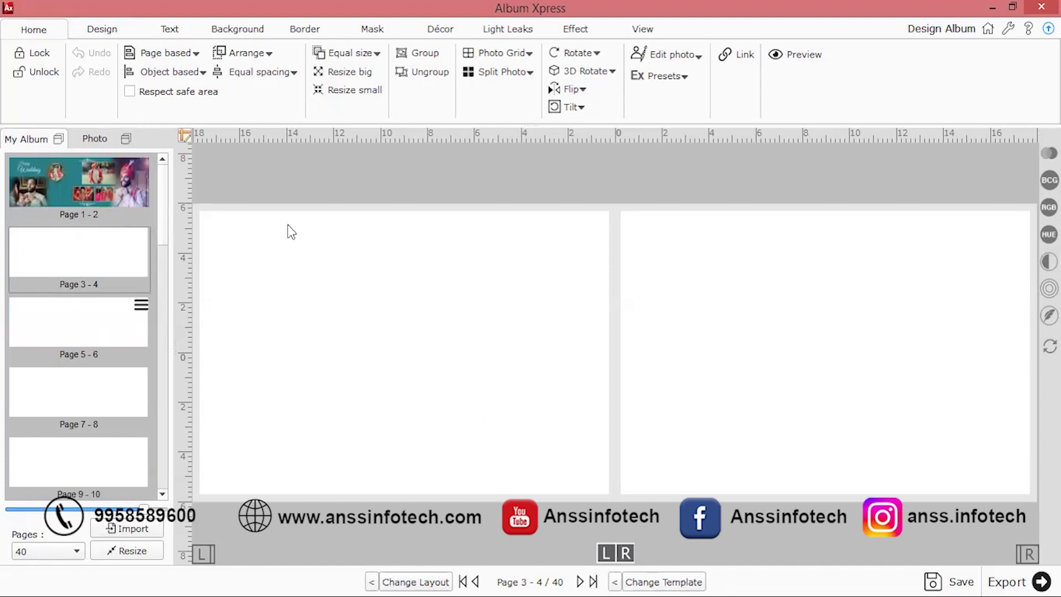
click(91, 139)
scroll(126, 389, down, 2)
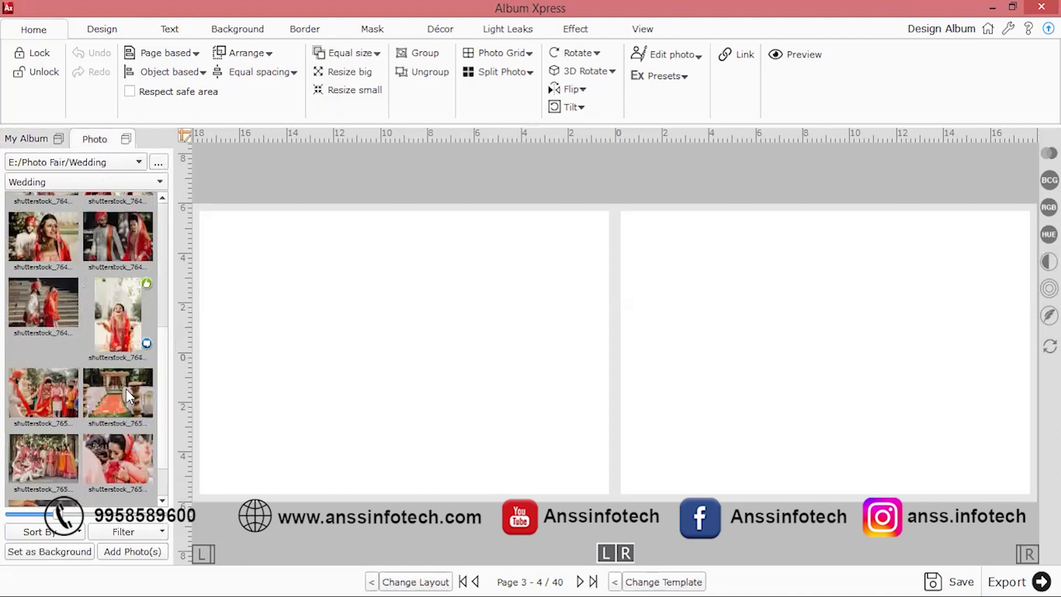
double_click(123, 318)
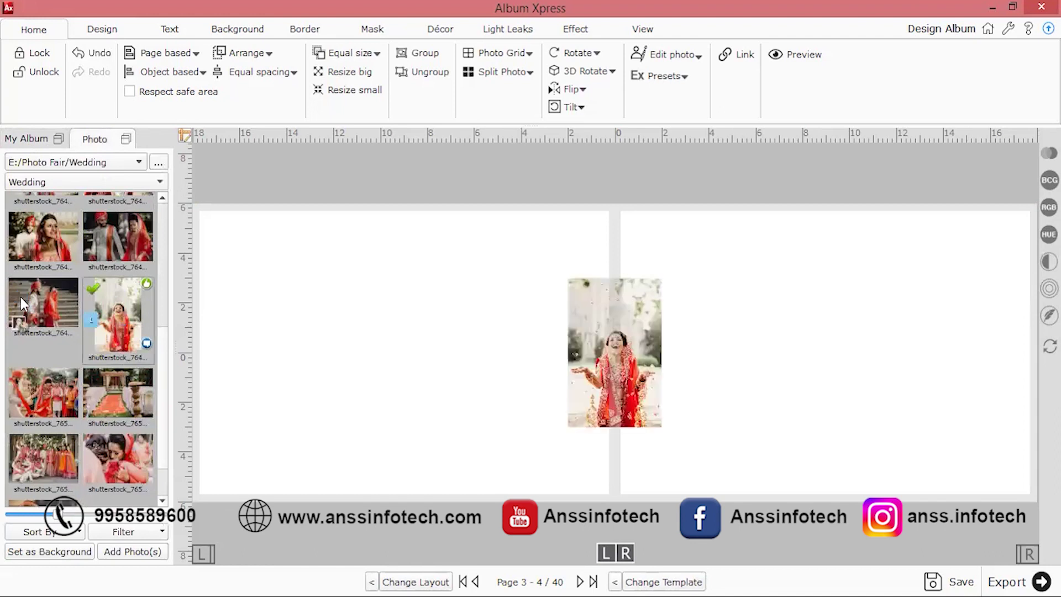
double_click(50, 299)
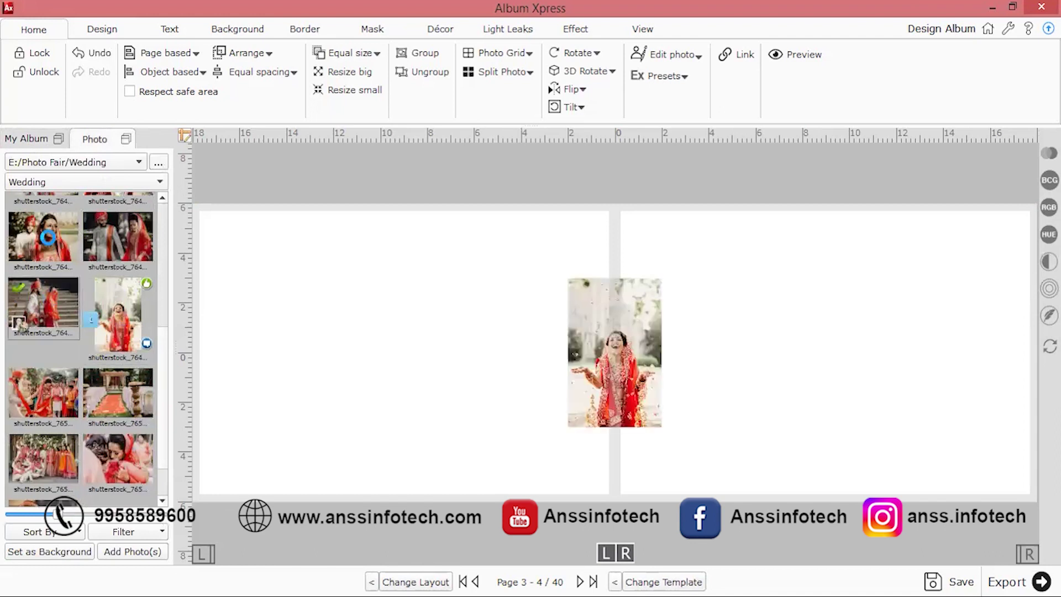
double_click(119, 239)
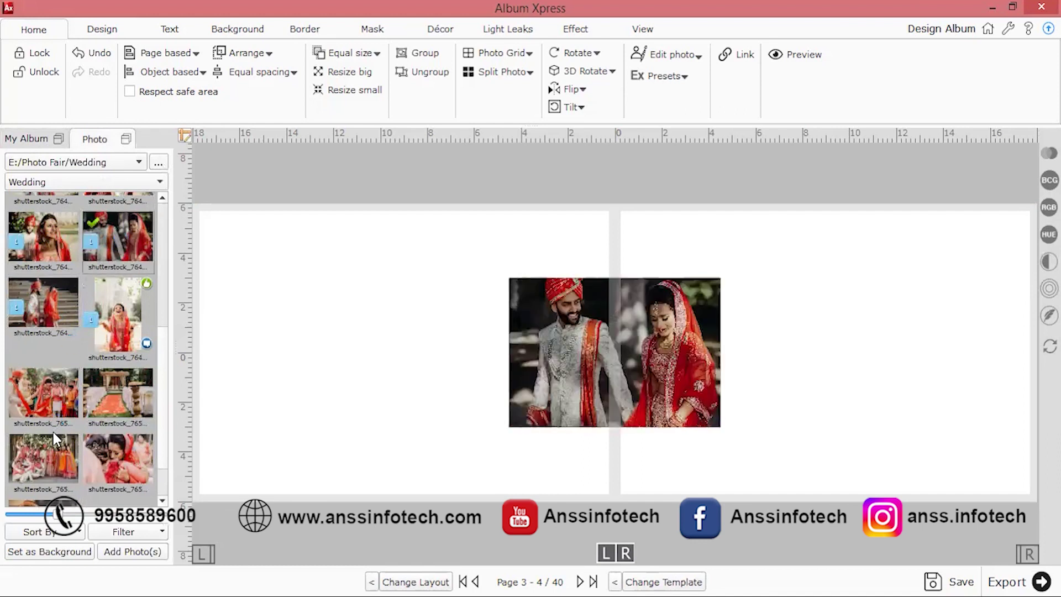
double_click(40, 397)
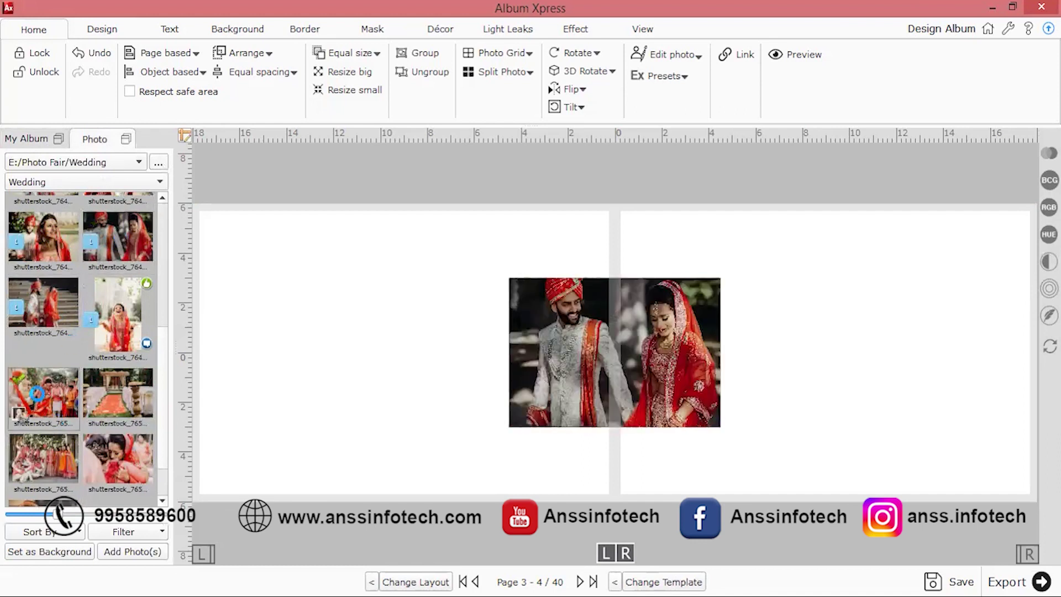
double_click(108, 394)
double_click(123, 468)
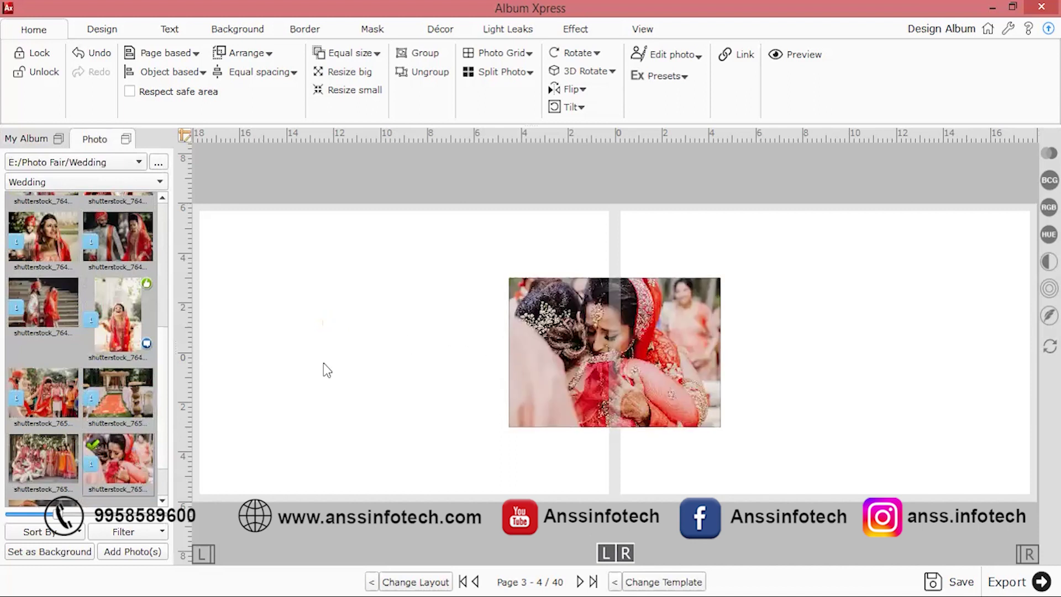
Step: List the Extra Panoramic templates for 07 Photo and enlarge the template gallery to browse the designs
click(105, 31)
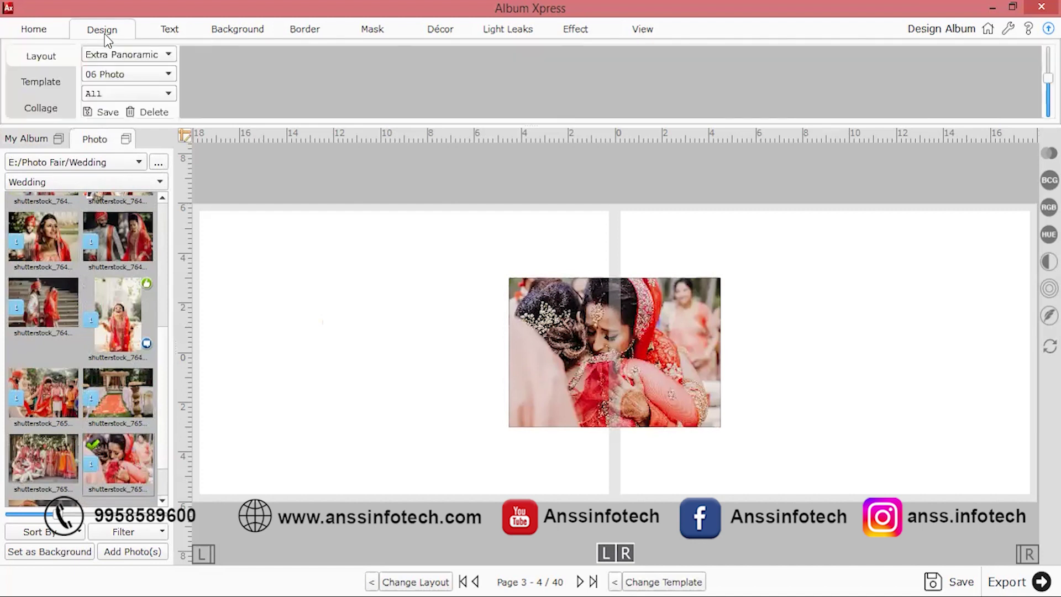
click(42, 81)
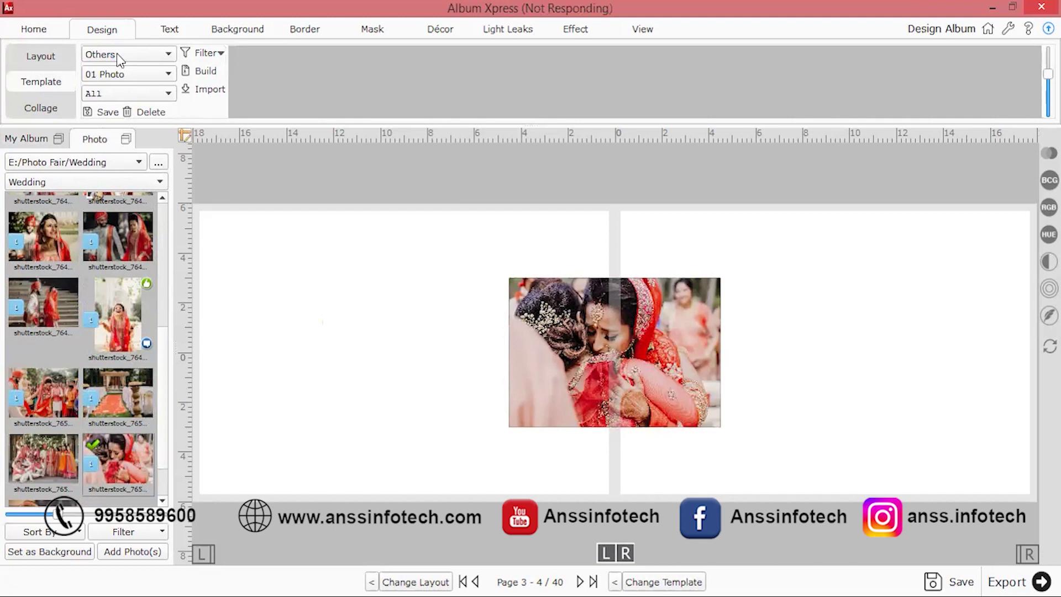
click(116, 54)
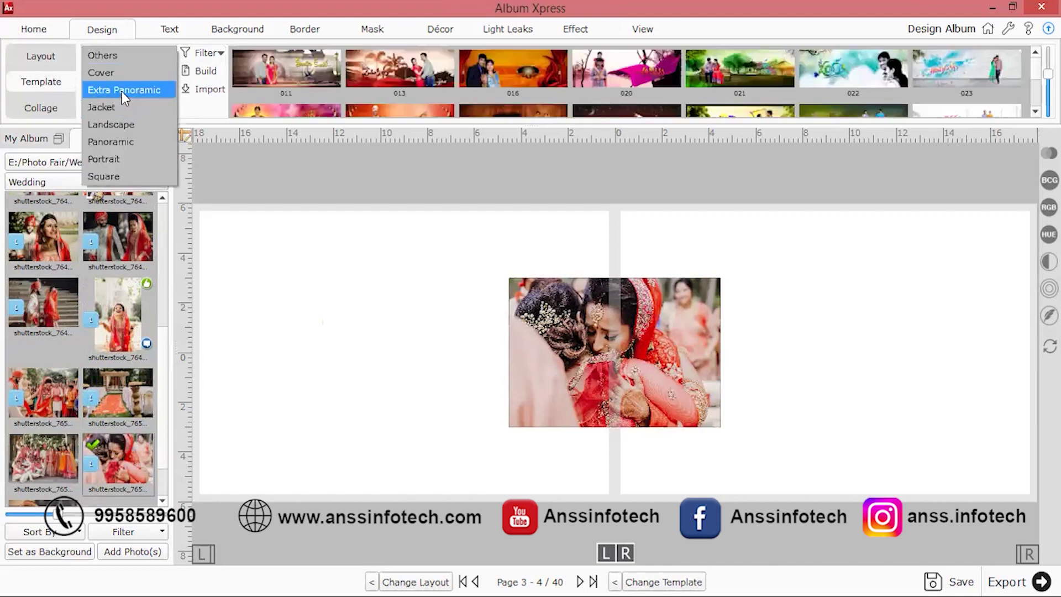
click(122, 91)
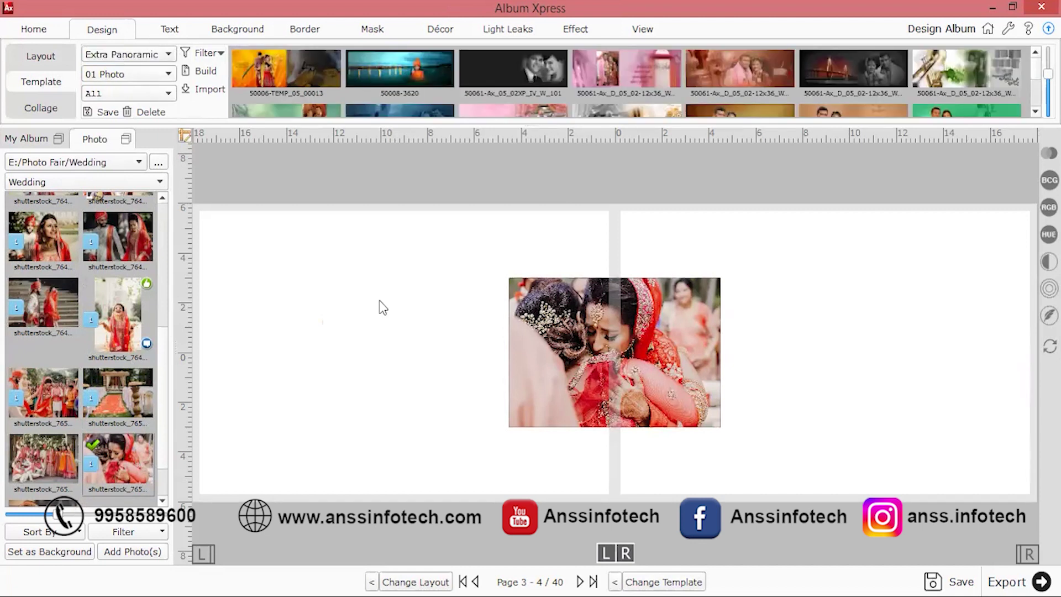
click(135, 76)
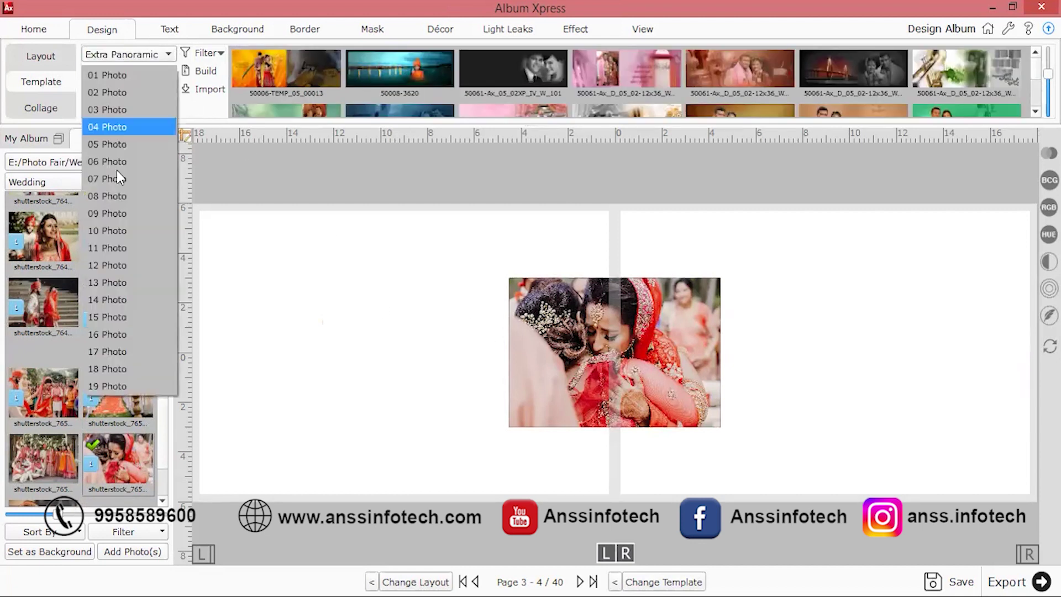
click(118, 172)
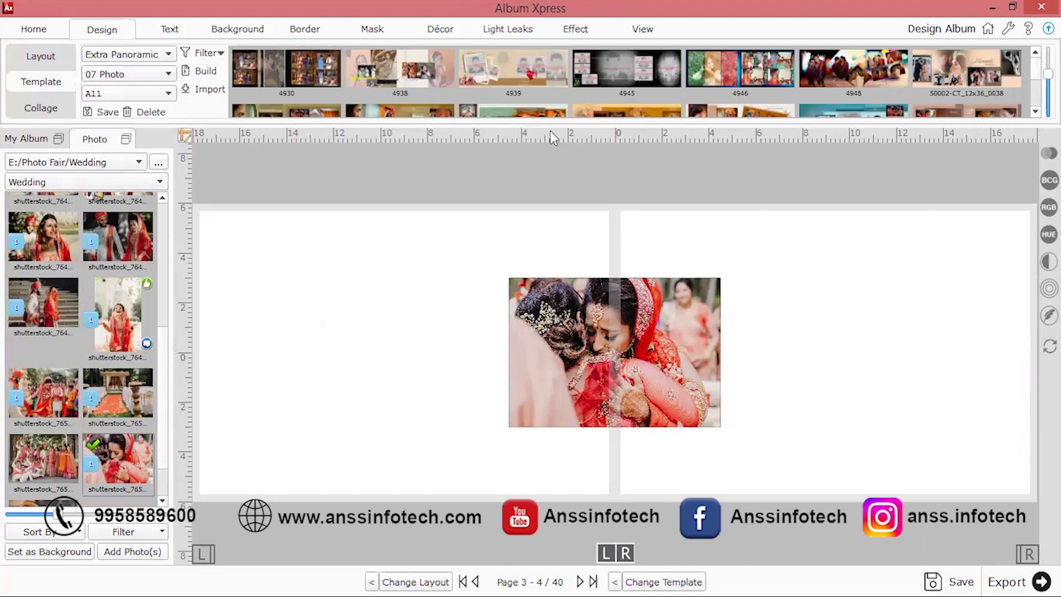
drag(531, 168, 535, 225)
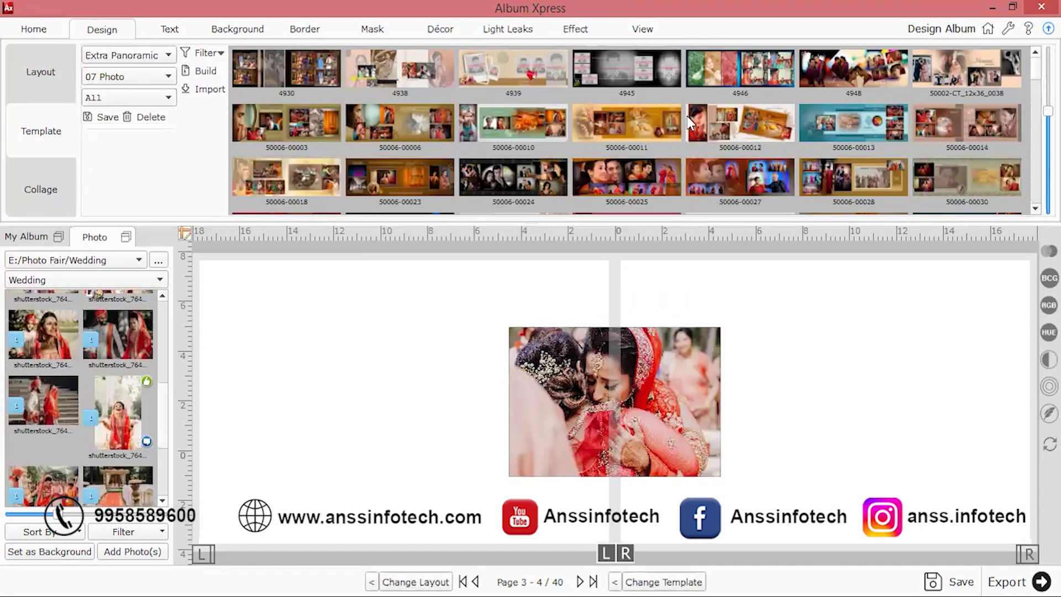
scroll(689, 115, down, 5)
scroll(689, 115, down, 5)
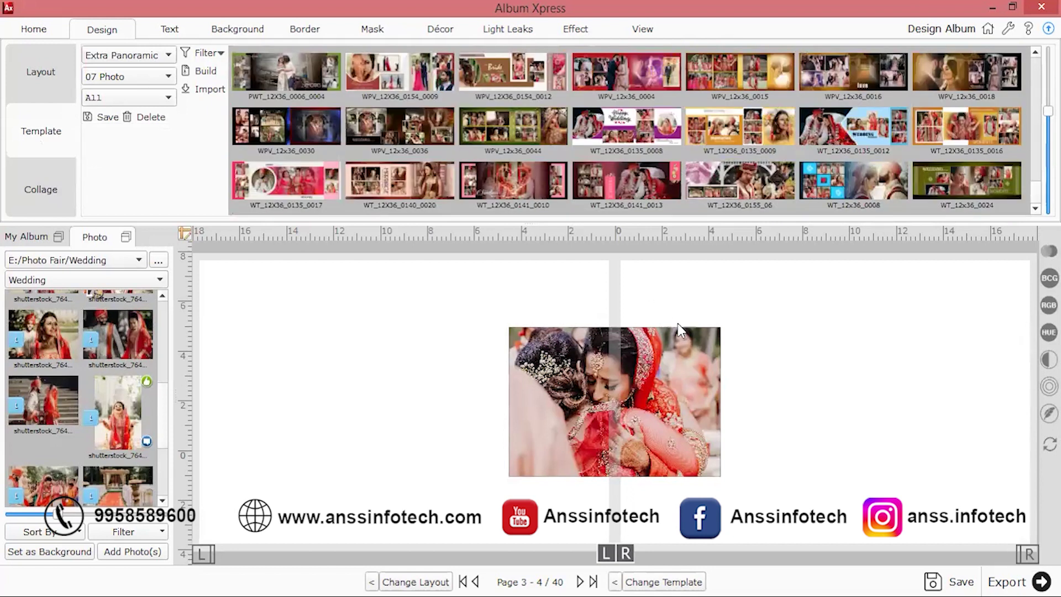
Step: Spread the stacked photos on pages 3-4 apart by moving the tearful embrace, decorated mandap and ceremony photos off the pile
drag(642, 396, 893, 387)
drag(620, 436, 395, 386)
drag(562, 412, 865, 479)
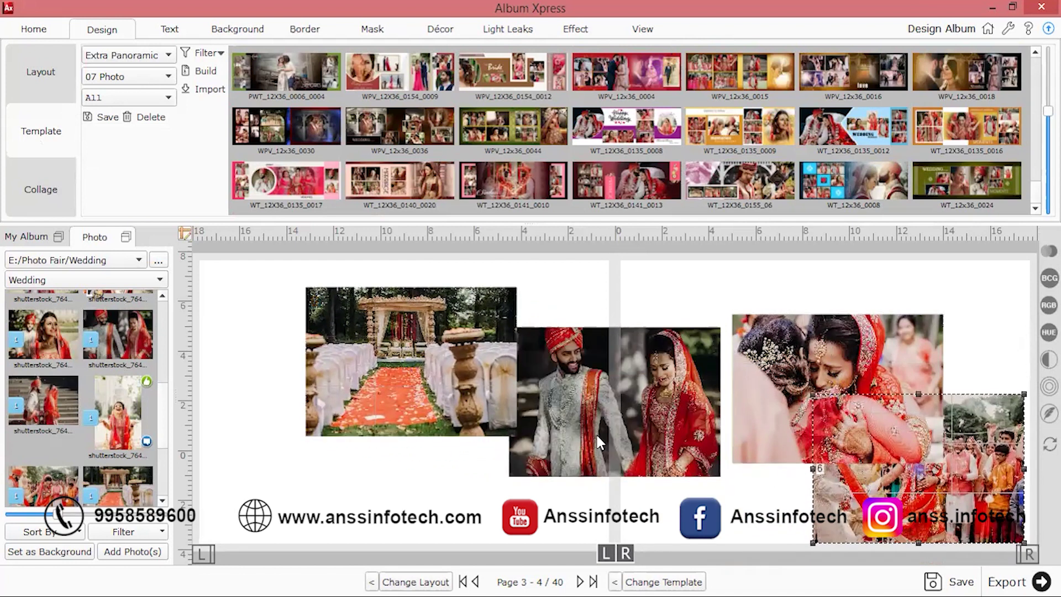
click(339, 485)
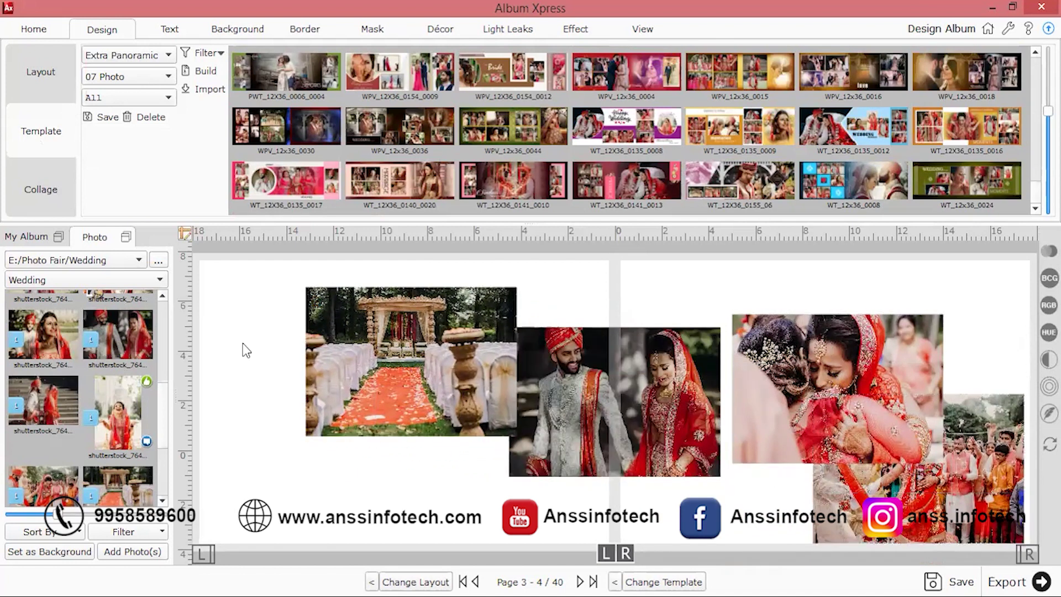
Step: Filter the templates to 6H X 1V Photo, try the purple "Moments" design CT_12X36_0005 and settle on the teal "Colourful Moments" design
click(134, 97)
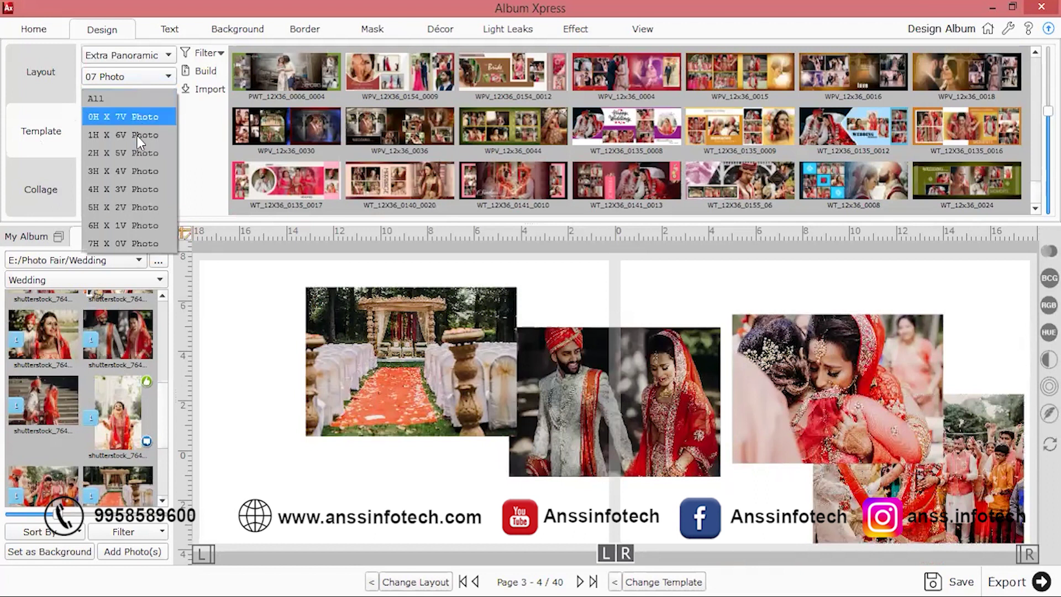
click(108, 228)
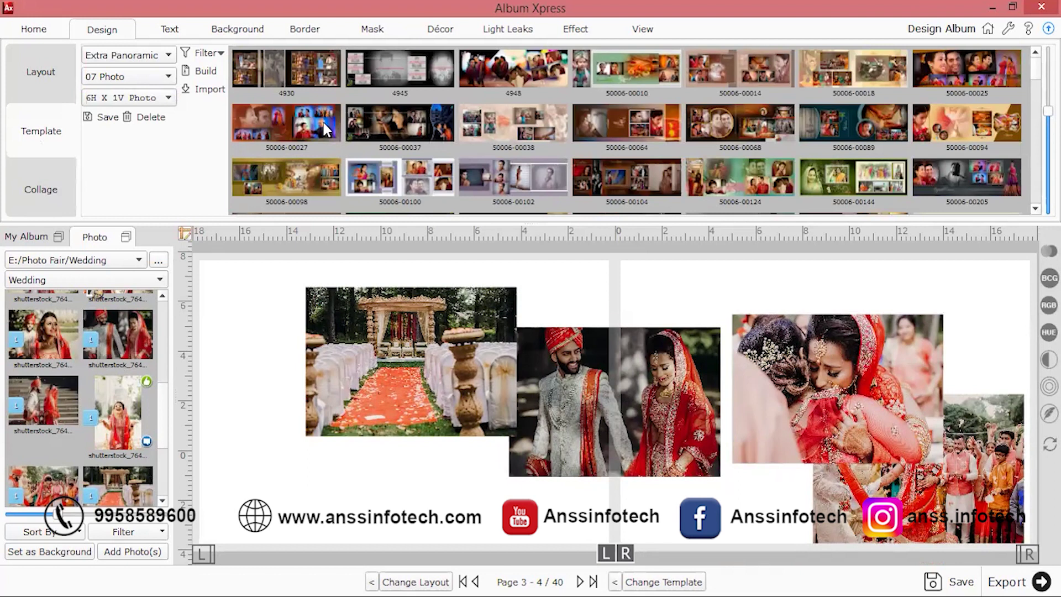
scroll(691, 107, down, 5)
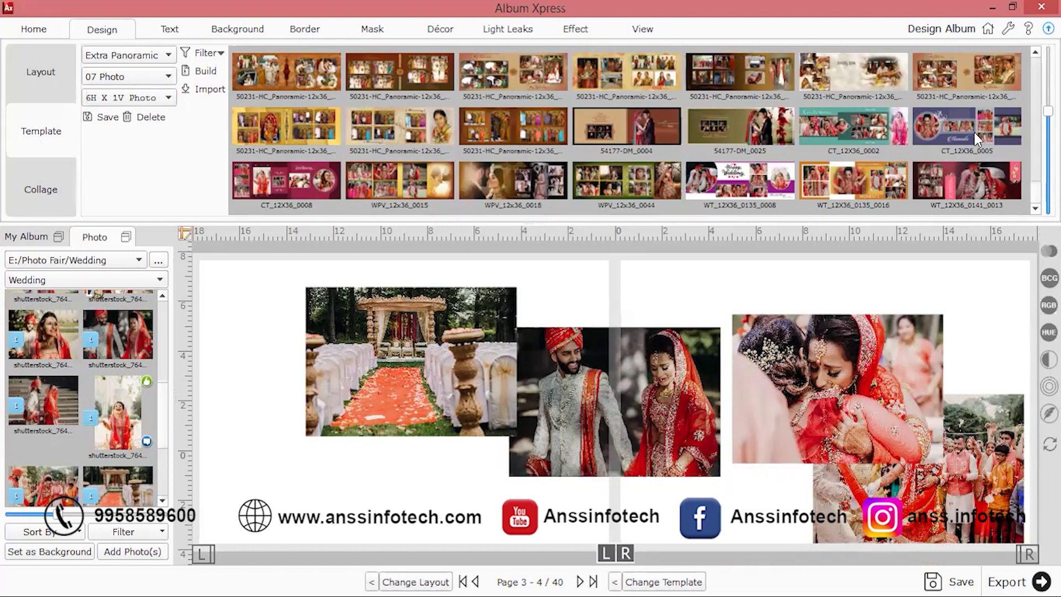
click(954, 132)
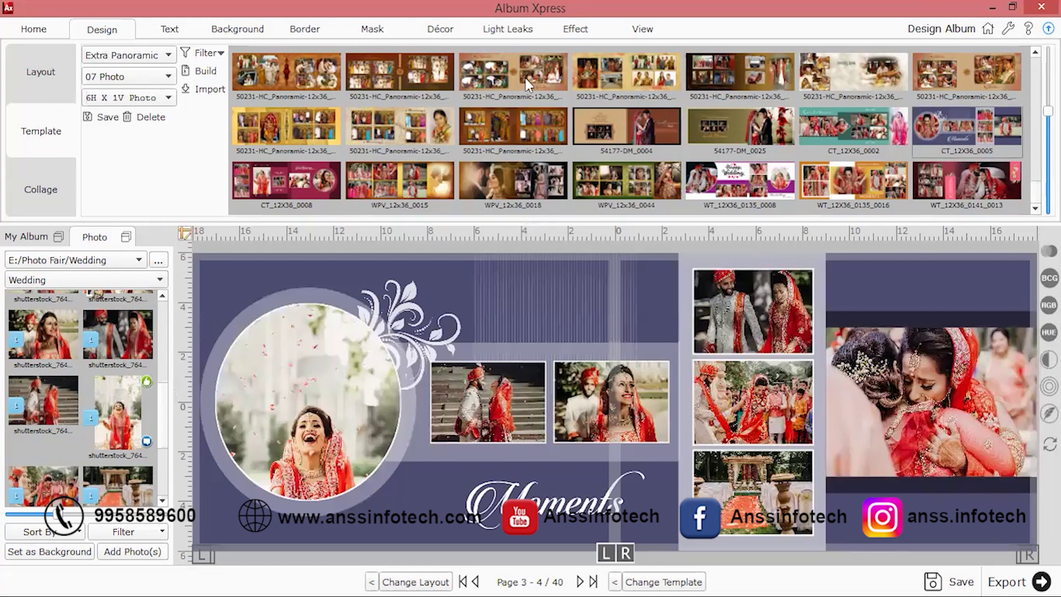
click(632, 193)
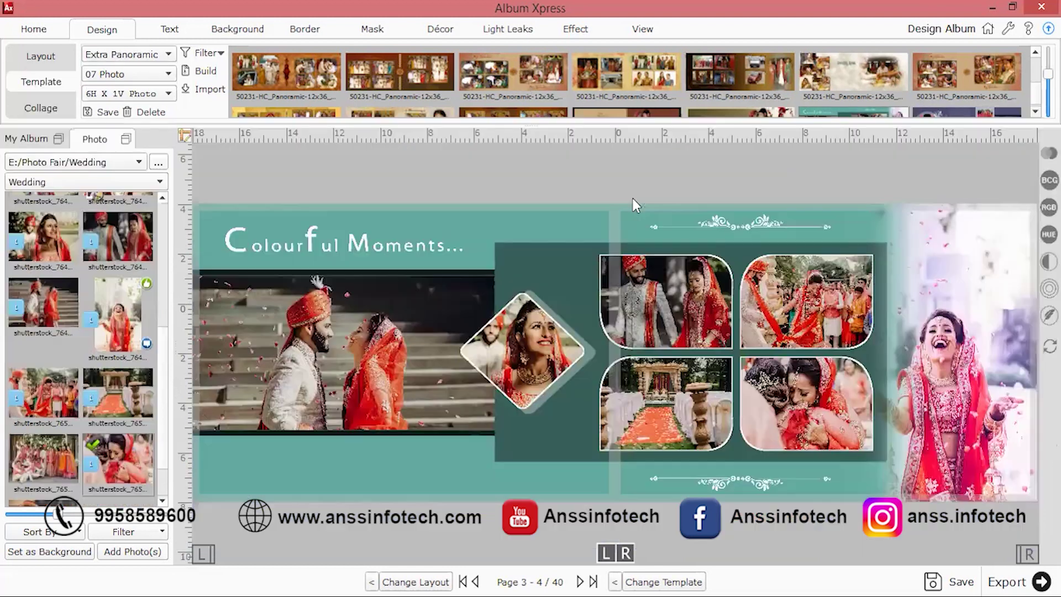
click(983, 409)
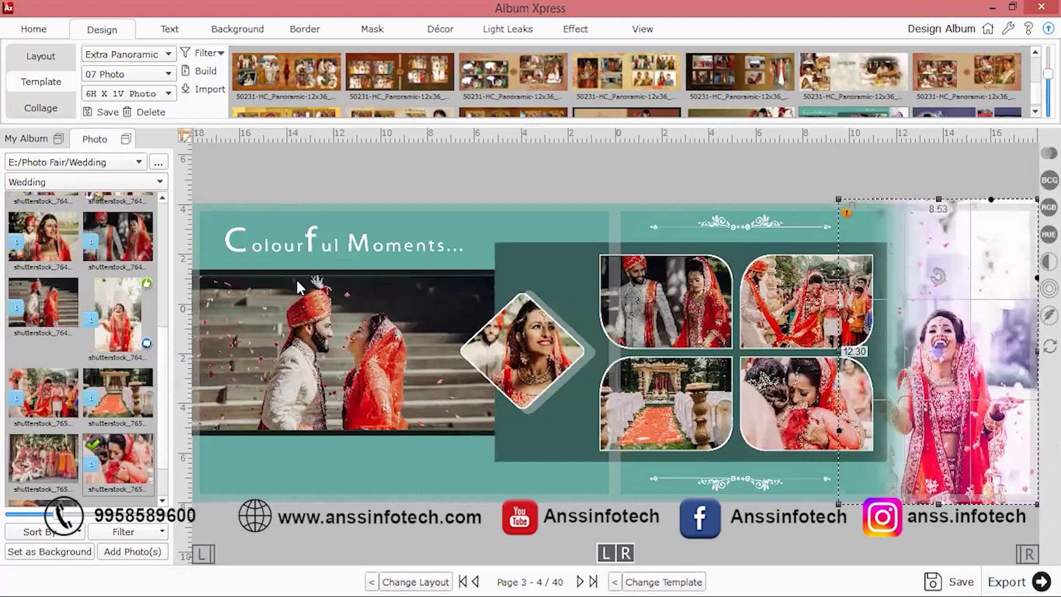
click(316, 352)
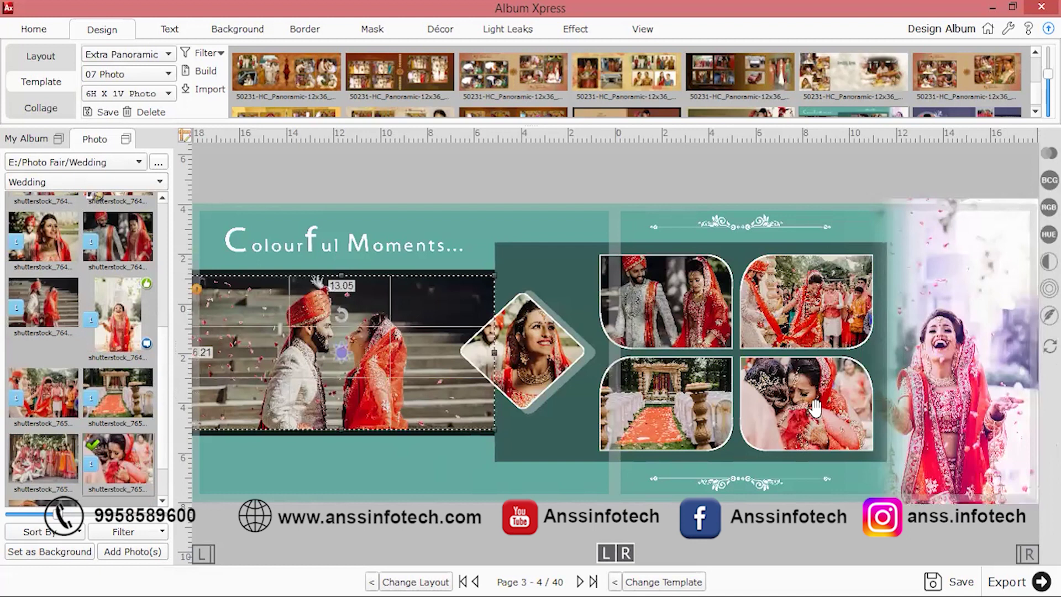
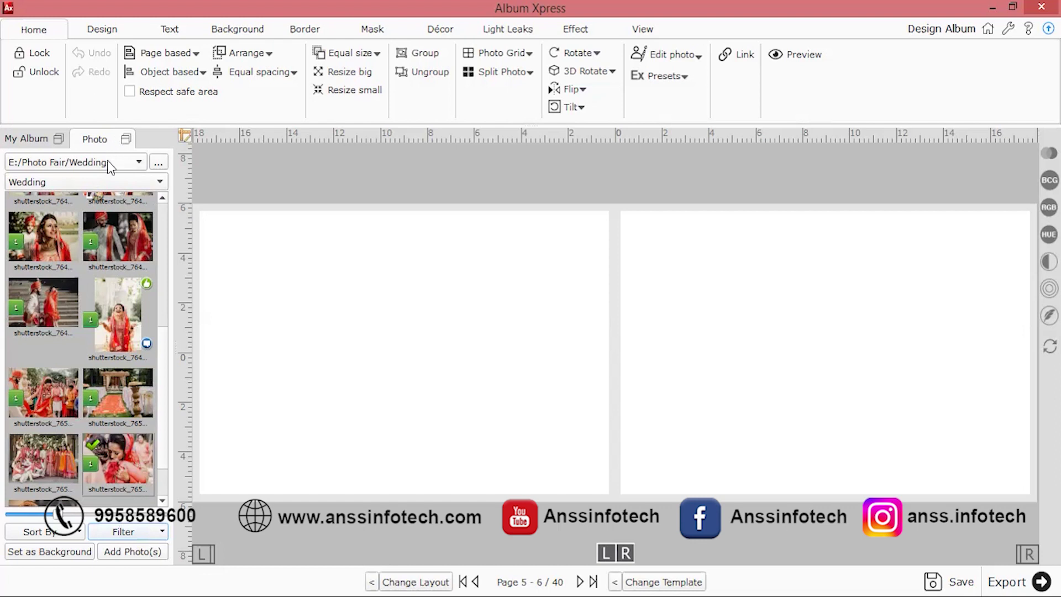
Step: Switch to the other couple's wedding photo folder and add its first eight photos, DSB_1009 through DSB_1014, to pages 5-6
click(107, 168)
click(115, 186)
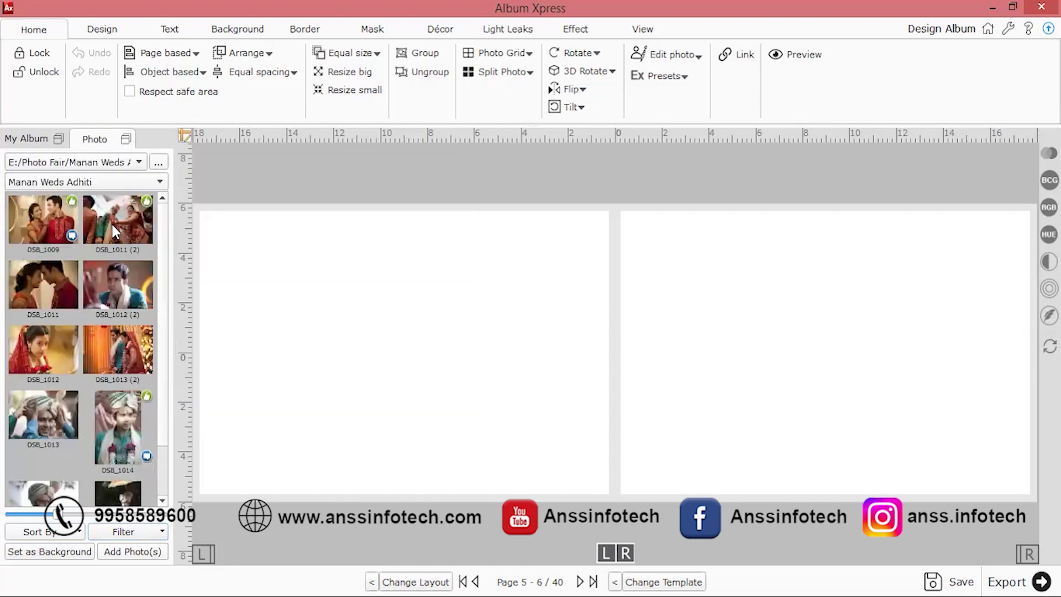
double_click(57, 224)
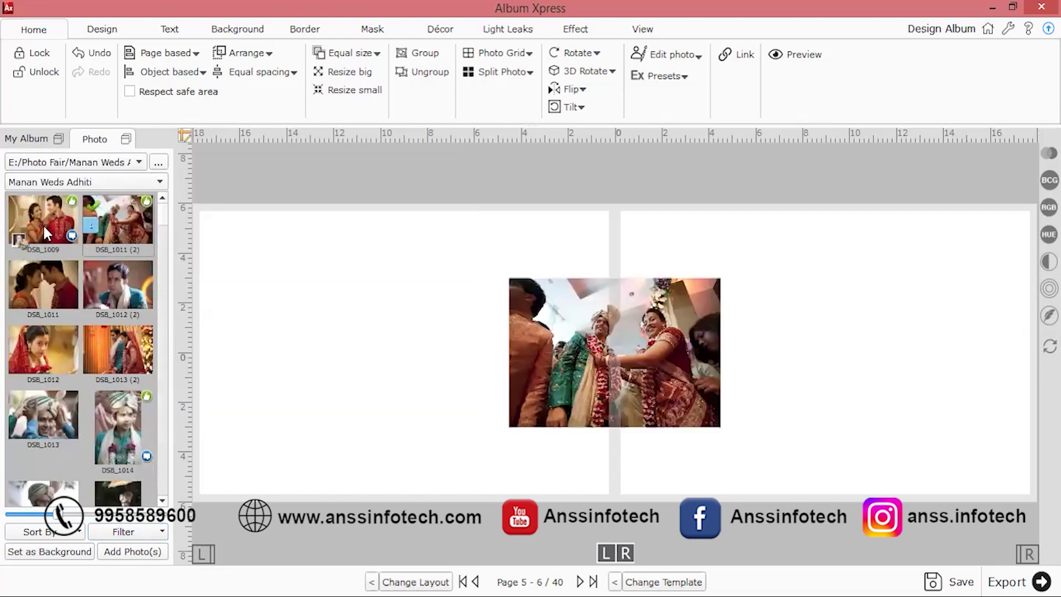
double_click(51, 282)
double_click(118, 284)
double_click(98, 362)
double_click(55, 349)
double_click(52, 413)
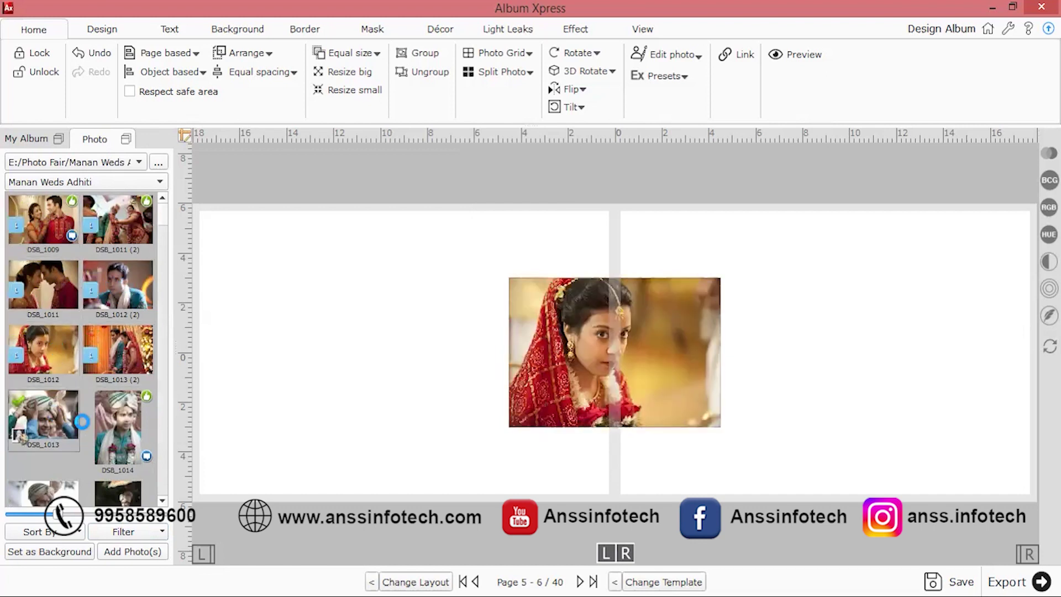
double_click(116, 411)
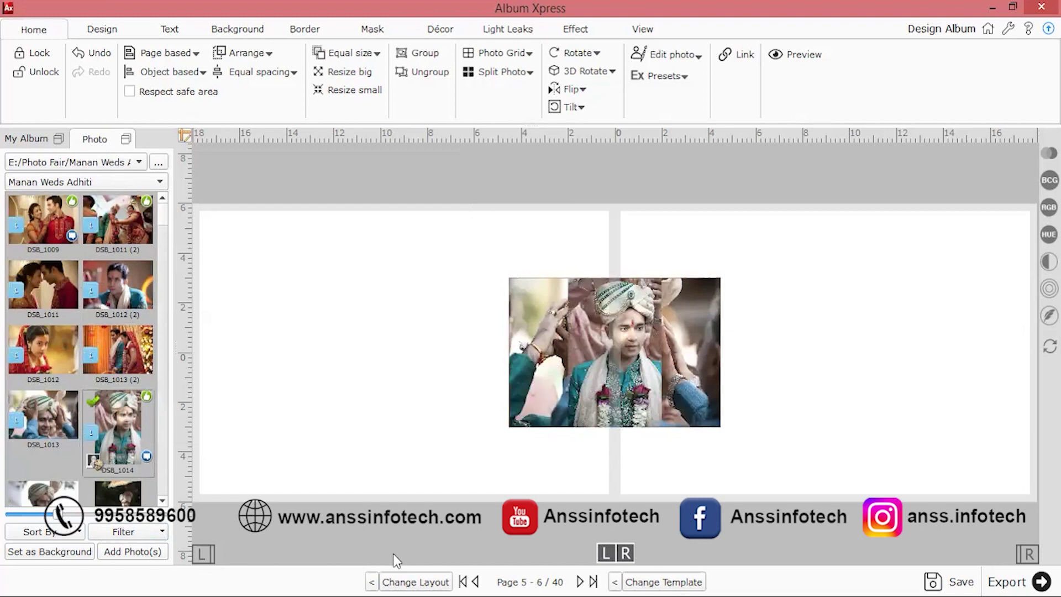
Step: Lay out the eight photos across pages 5-6, and change only page 5 to one large photo above three small ones
click(415, 582)
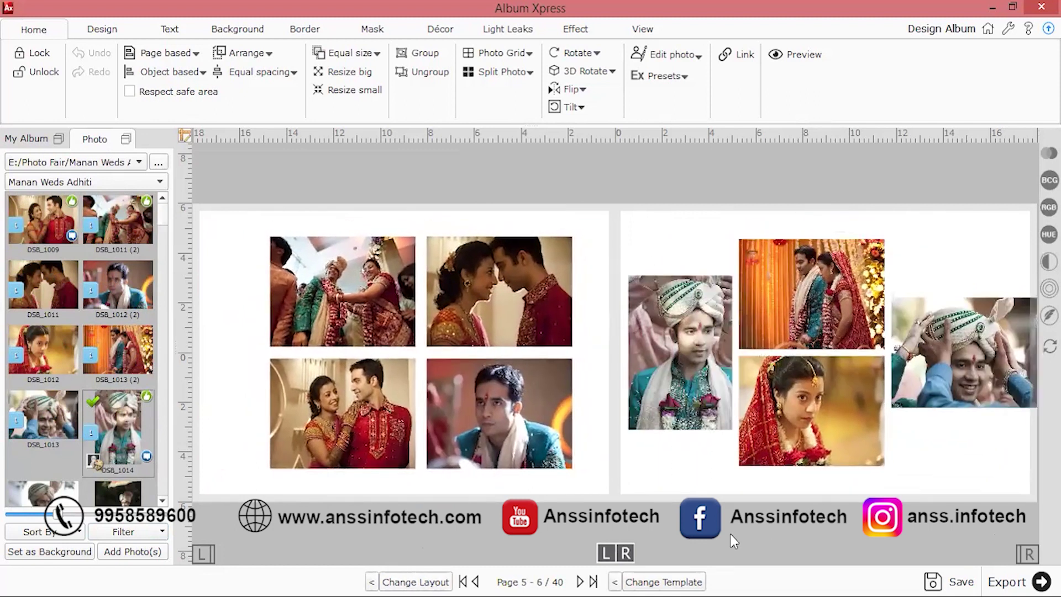
click(203, 553)
click(431, 581)
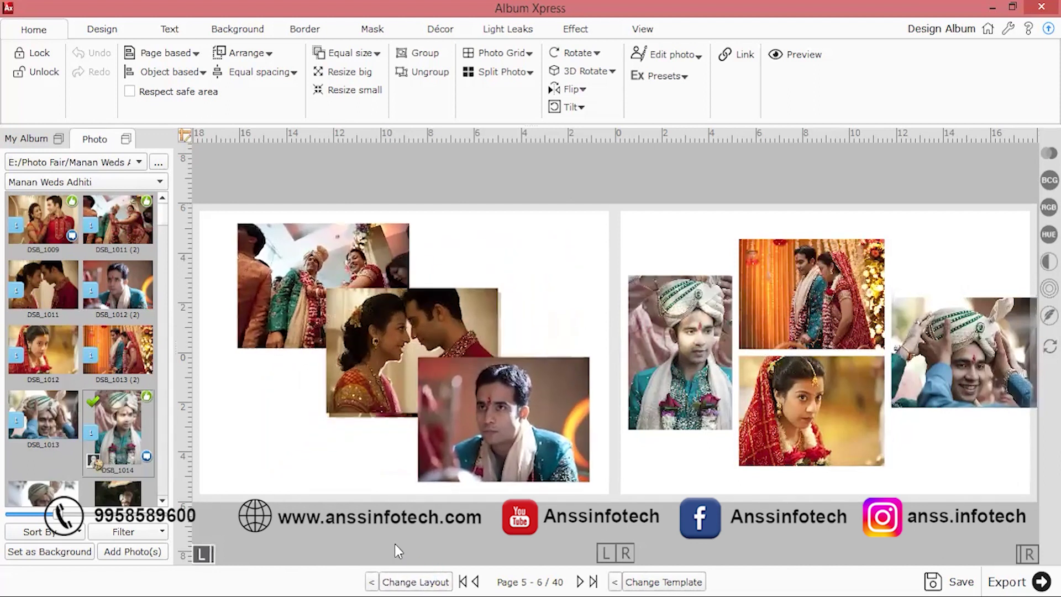
click(434, 582)
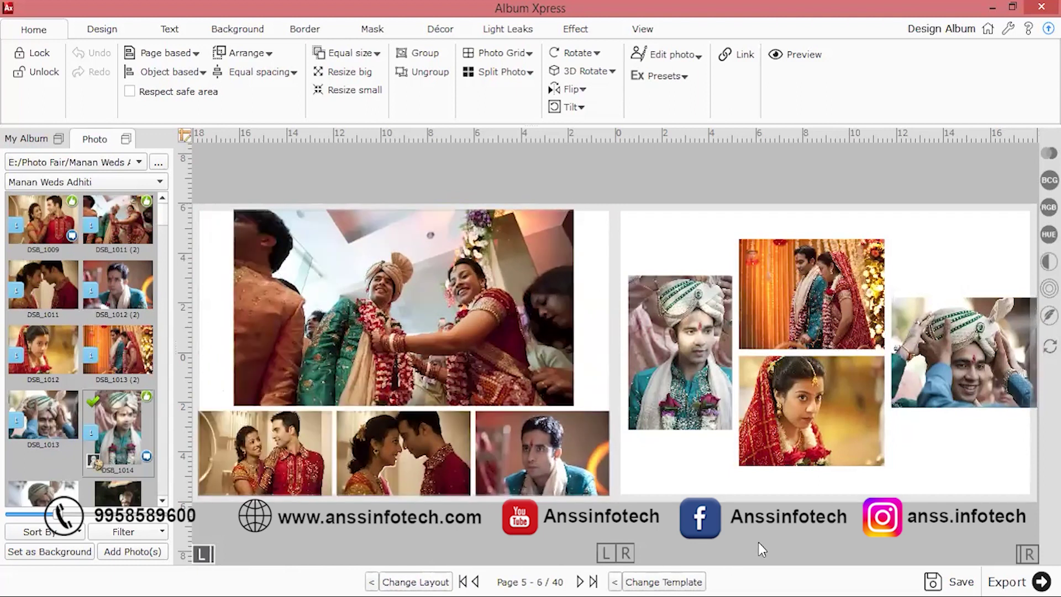
Step: Set photo DSB_1039 as the background of the whole spread on pages 5-6 and lower its opacity to 64
click(624, 553)
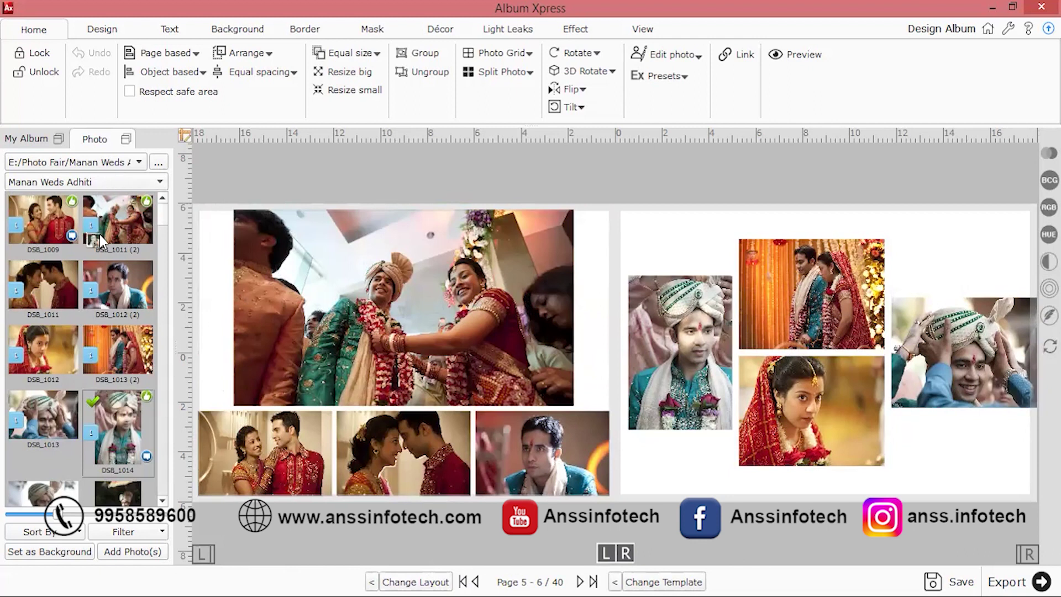
scroll(109, 302, down, 10)
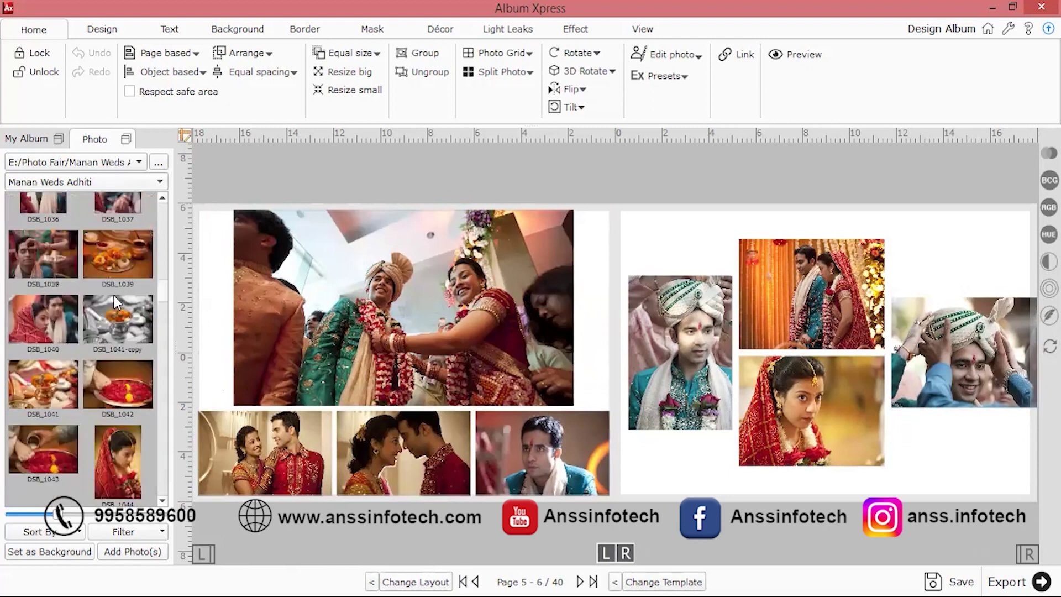
click(98, 238)
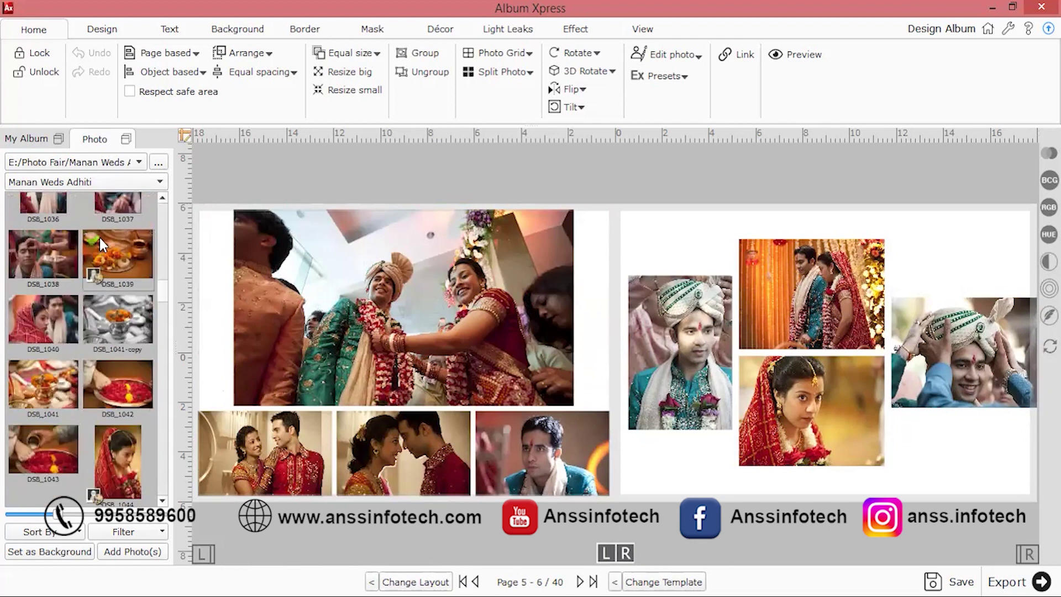
click(51, 552)
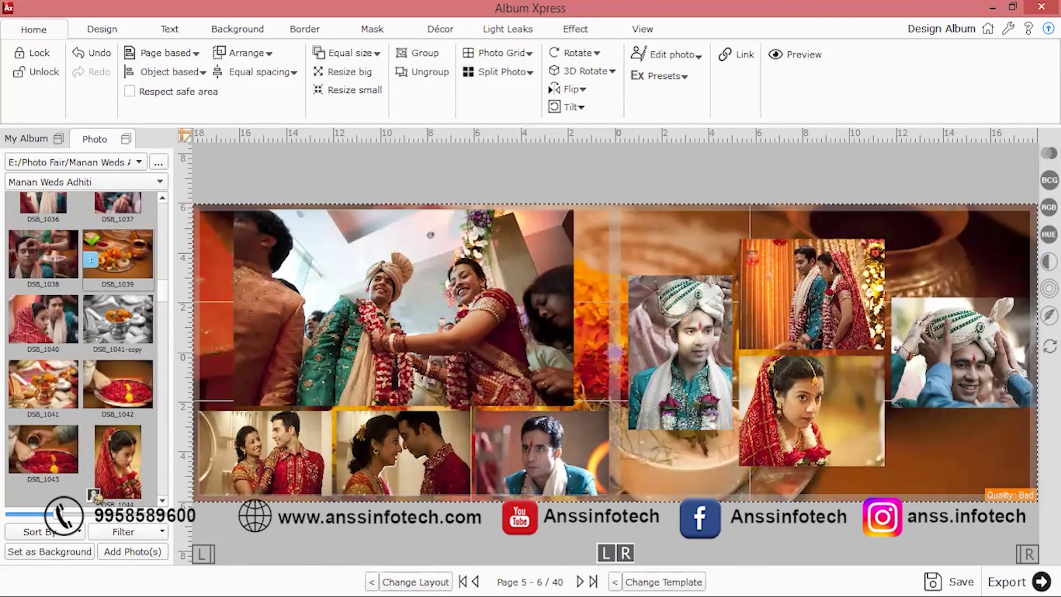
click(1050, 262)
click(1049, 262)
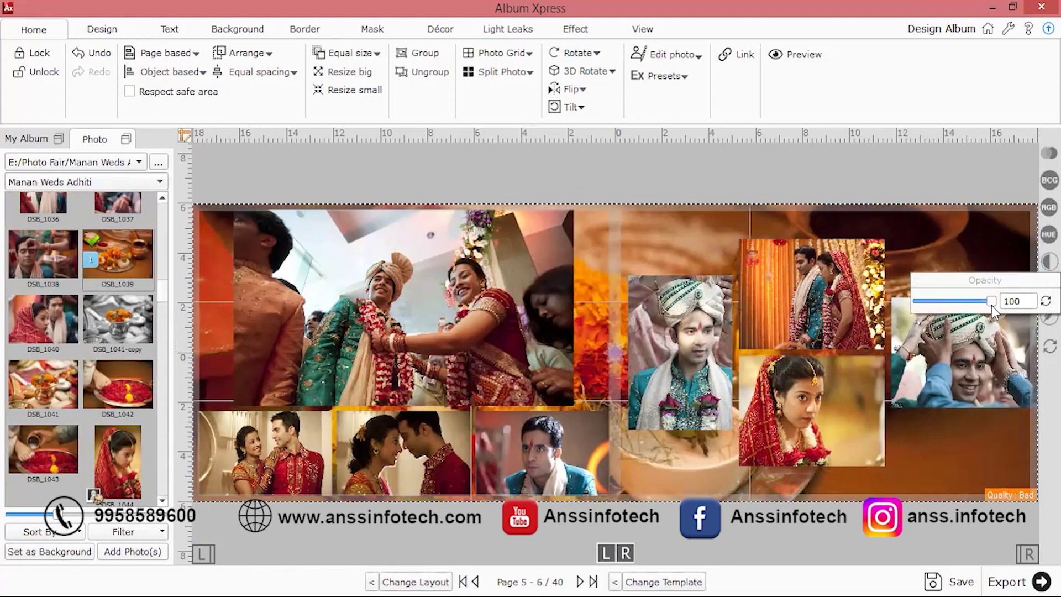
drag(989, 306, 968, 306)
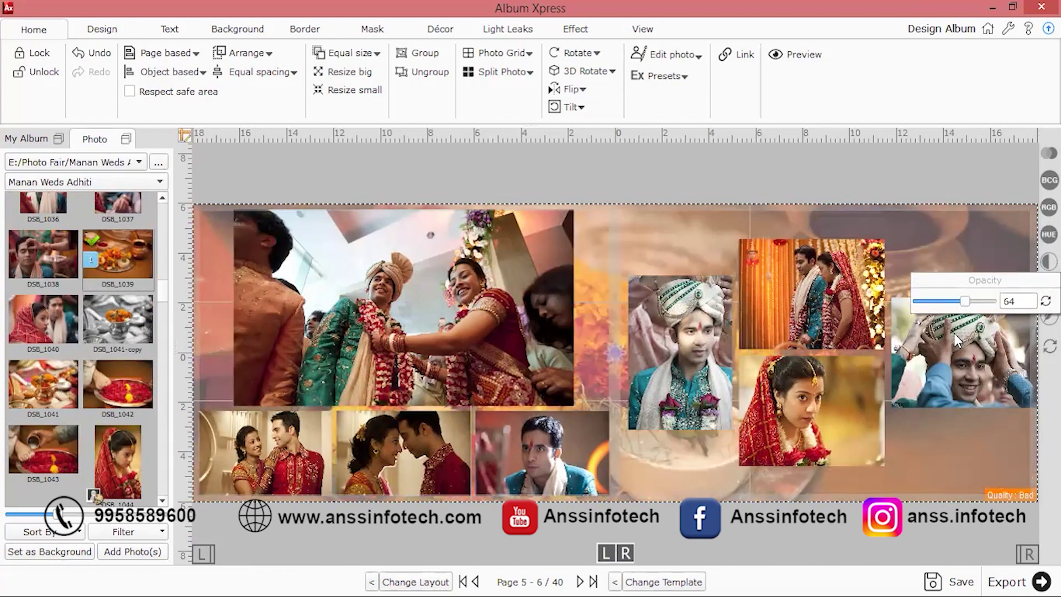
click(840, 523)
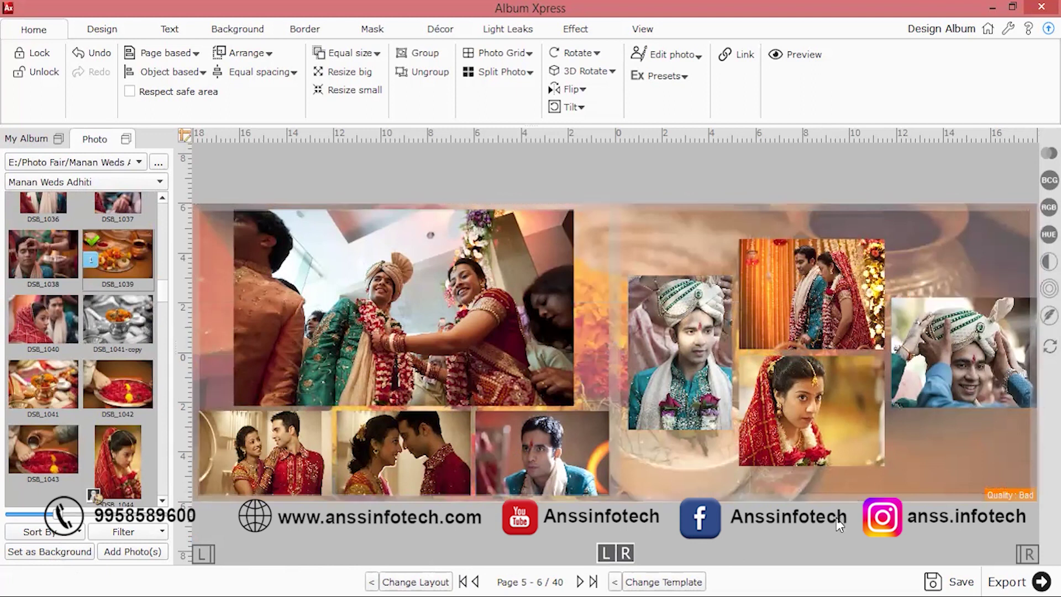
Step: Apply the thin border F_DF_WPV_0023 from the 03_Simple collection to all four photos on page 6
click(689, 383)
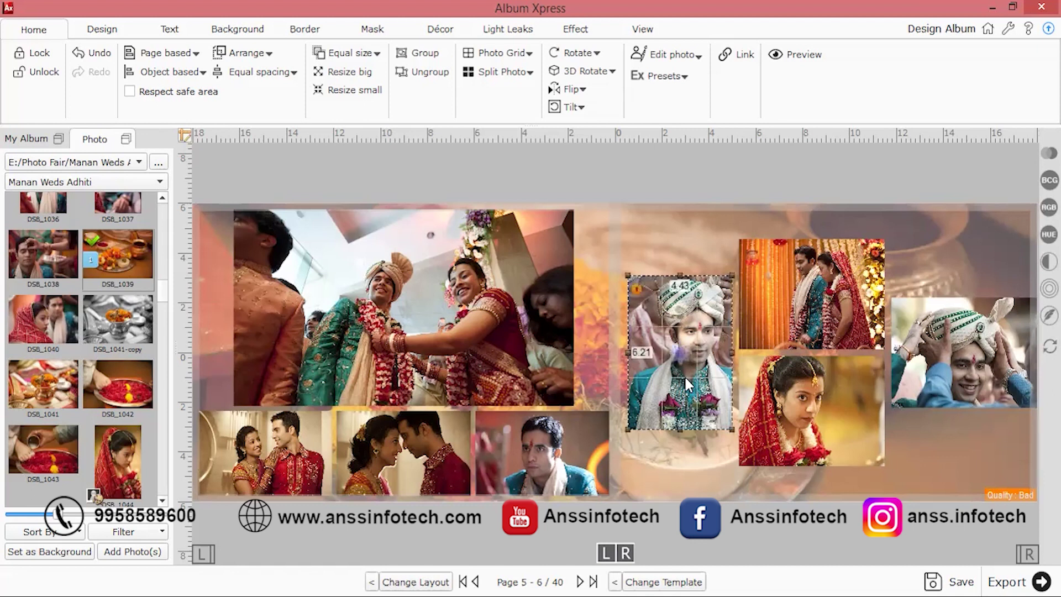
ctrl+click(807, 422)
ctrl+click(812, 296)
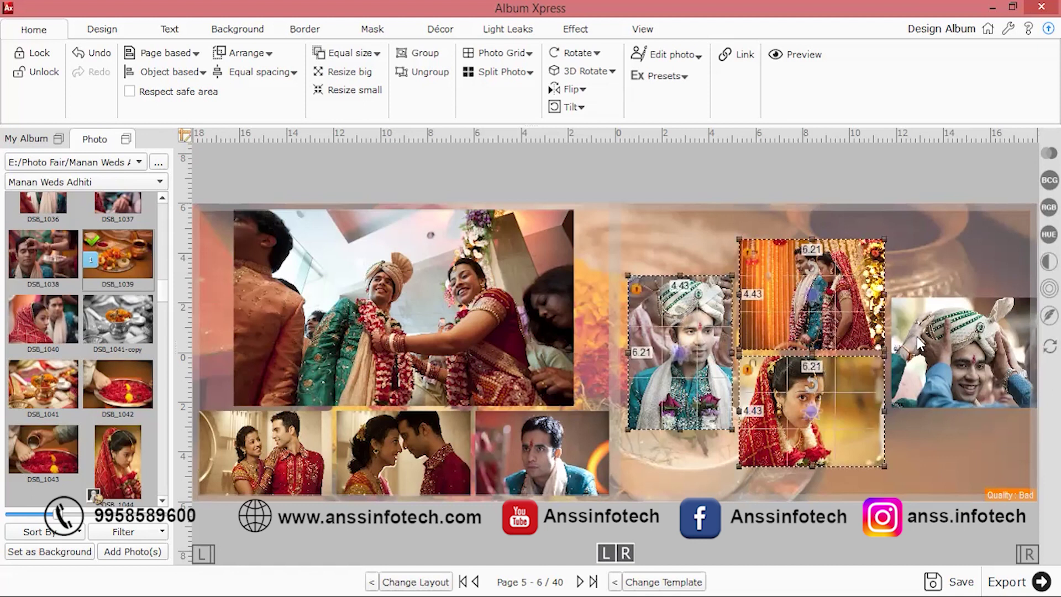
ctrl+click(921, 342)
click(304, 29)
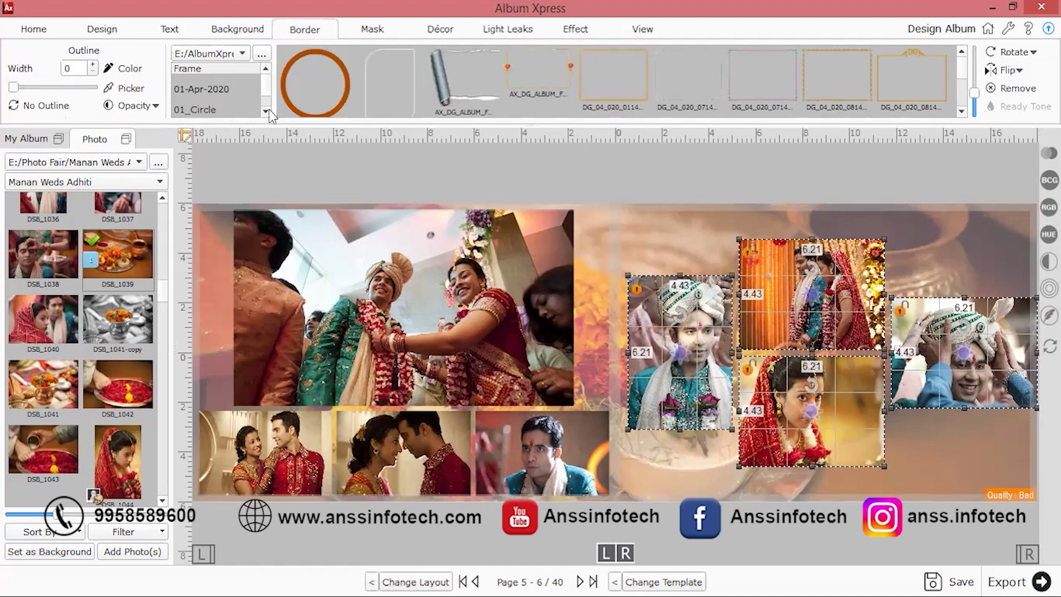
scroll(268, 113, down, 1)
click(218, 87)
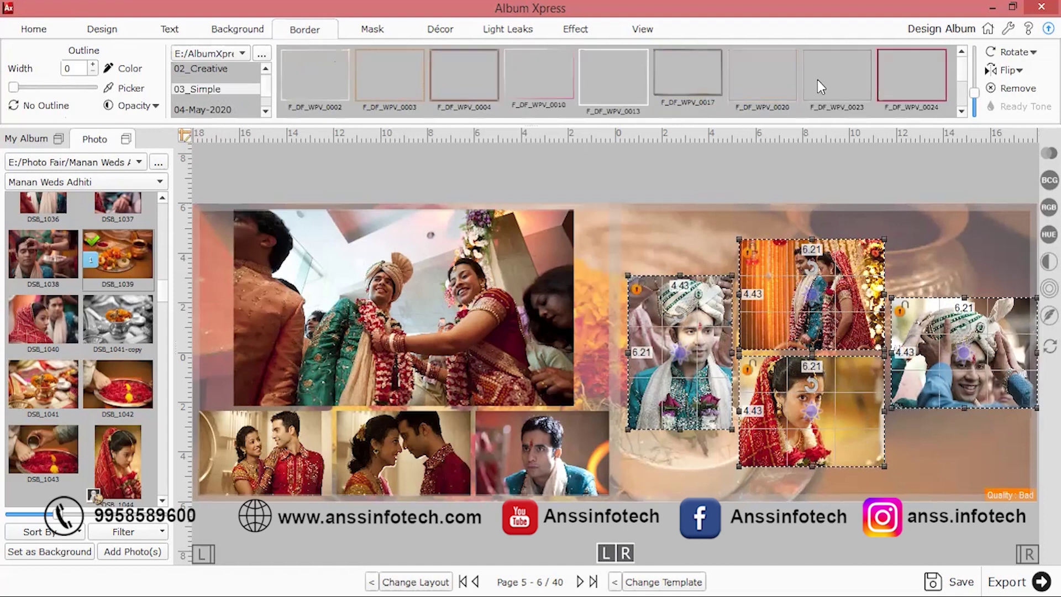
click(851, 87)
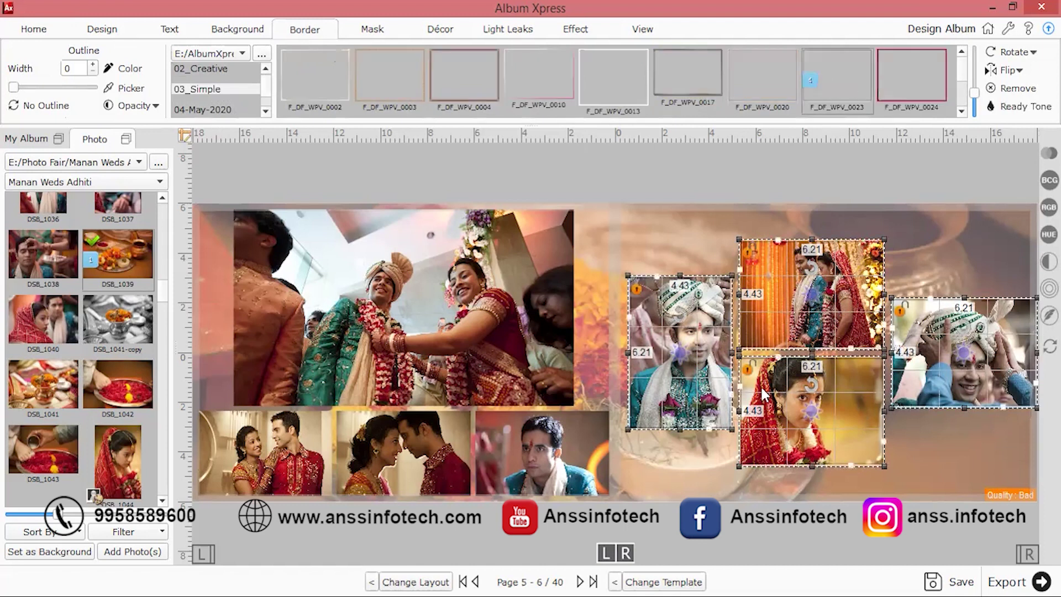
click(829, 533)
Step: Mask the large photo on page 5 with the downward half-circle shape from the 05-Apr-2021 collection
click(430, 376)
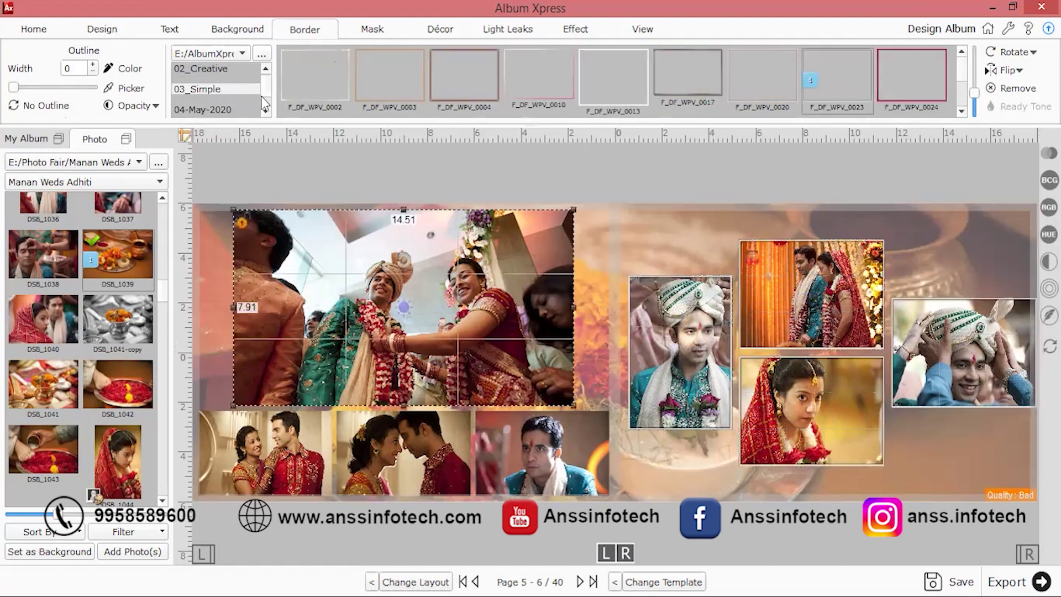
click(365, 30)
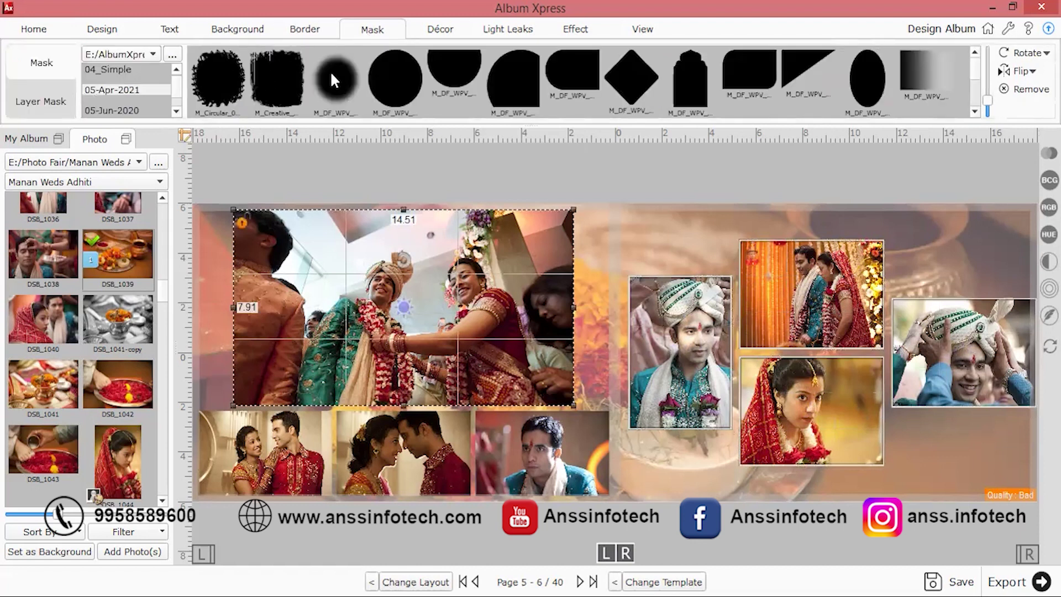
click(452, 52)
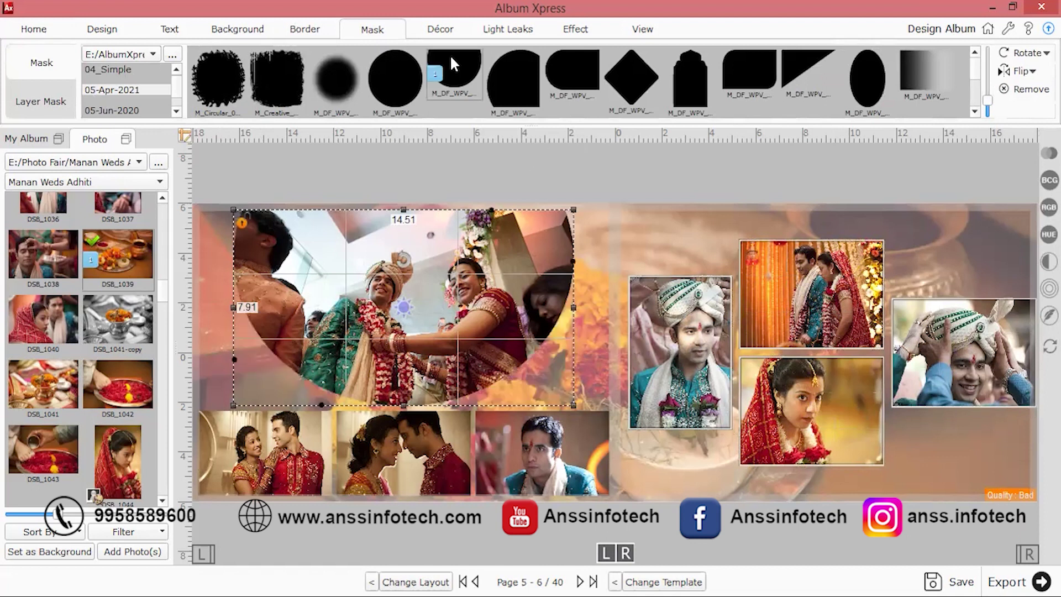
click(745, 531)
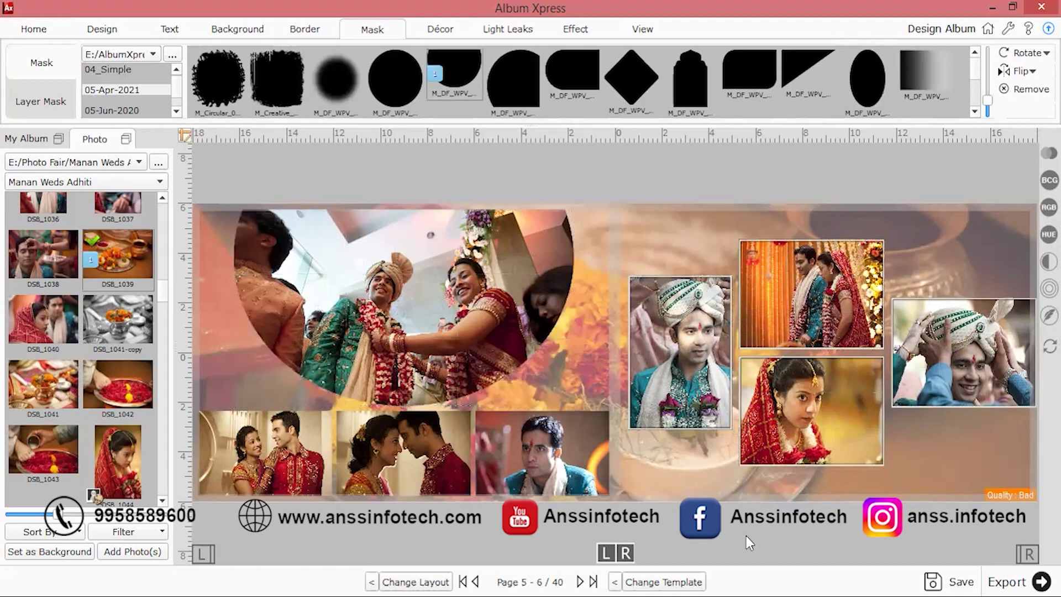
Step: Give the three small photos along the lower edge of page 5 a white outline with a width of 10
click(248, 466)
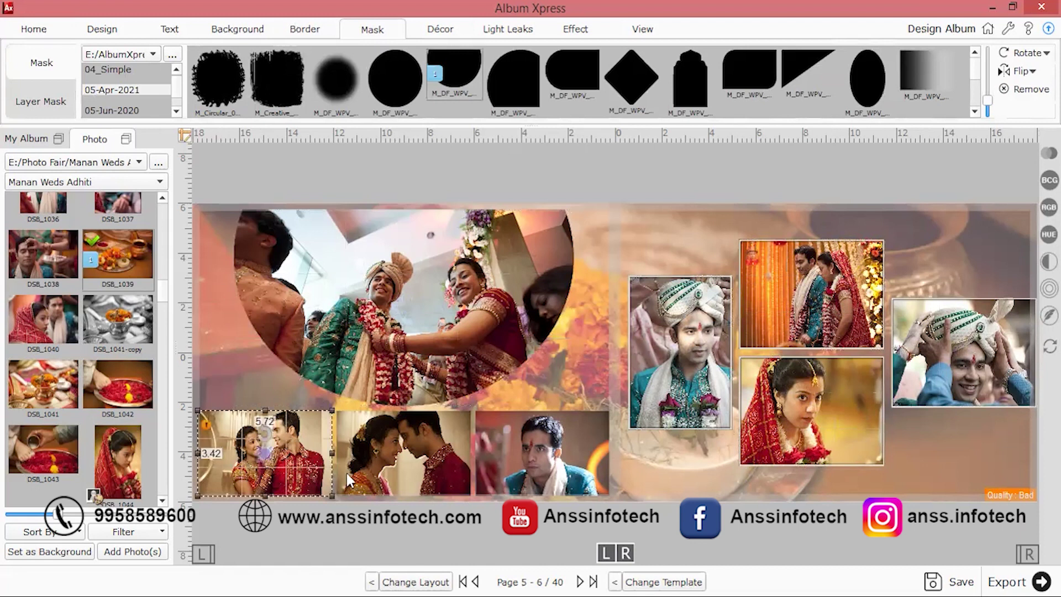
ctrl+click(366, 468)
ctrl+click(502, 474)
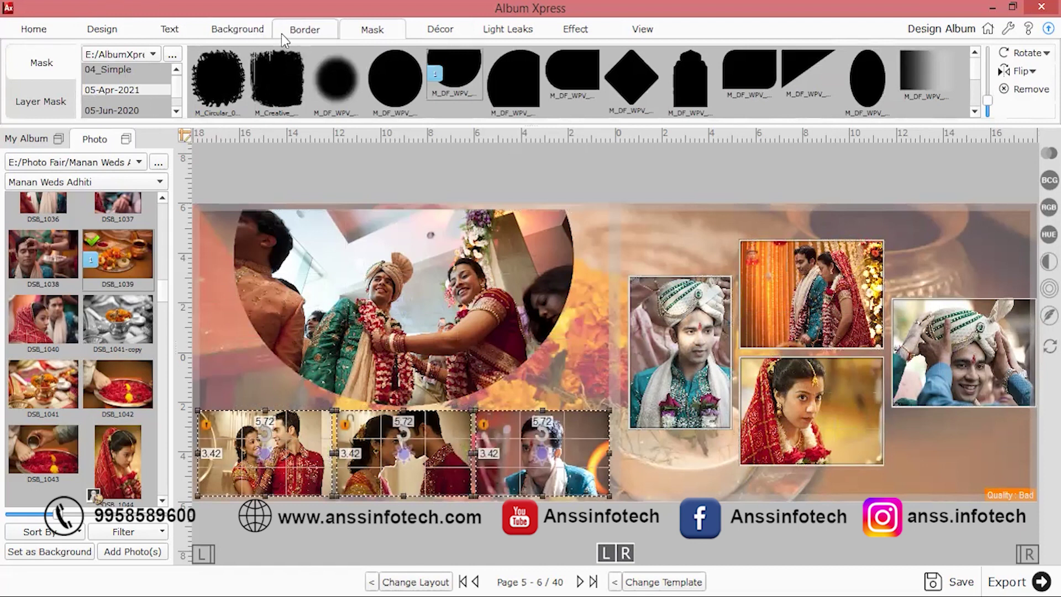
click(303, 30)
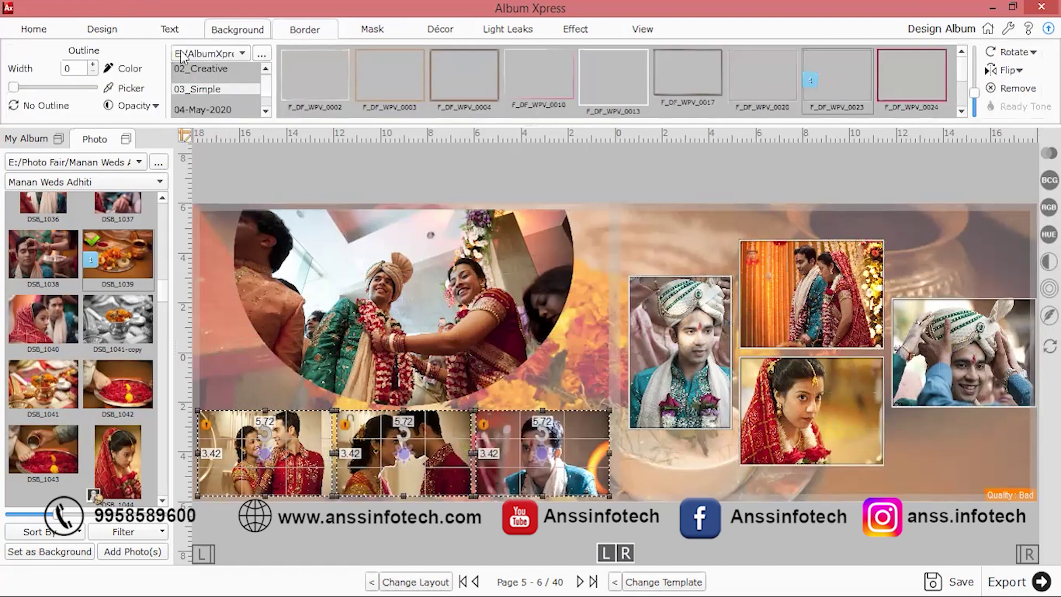
click(93, 65)
click(93, 66)
click(93, 65)
click(93, 65)
click(92, 65)
click(93, 65)
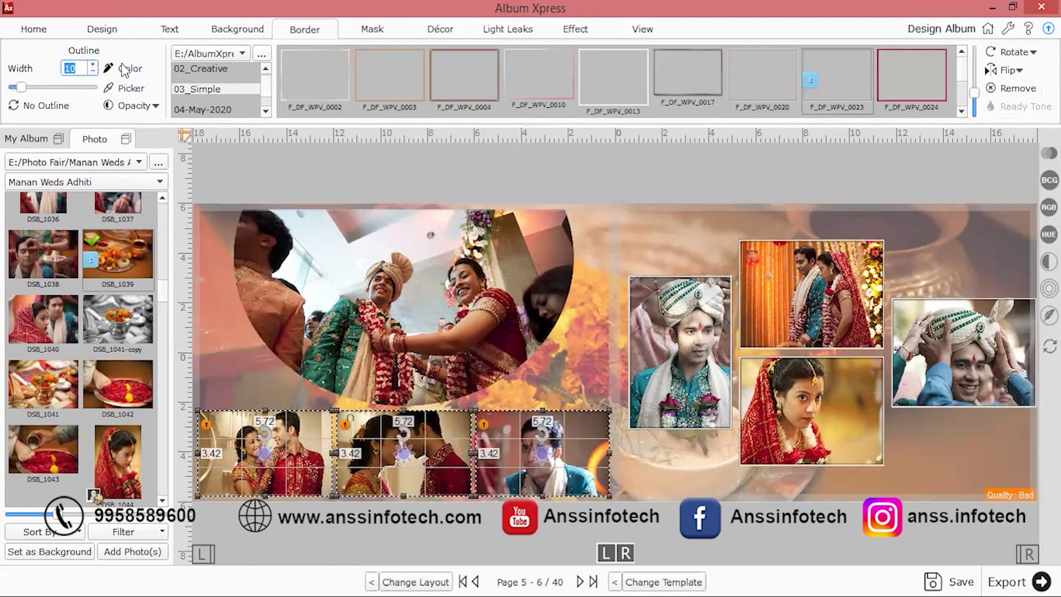
click(137, 70)
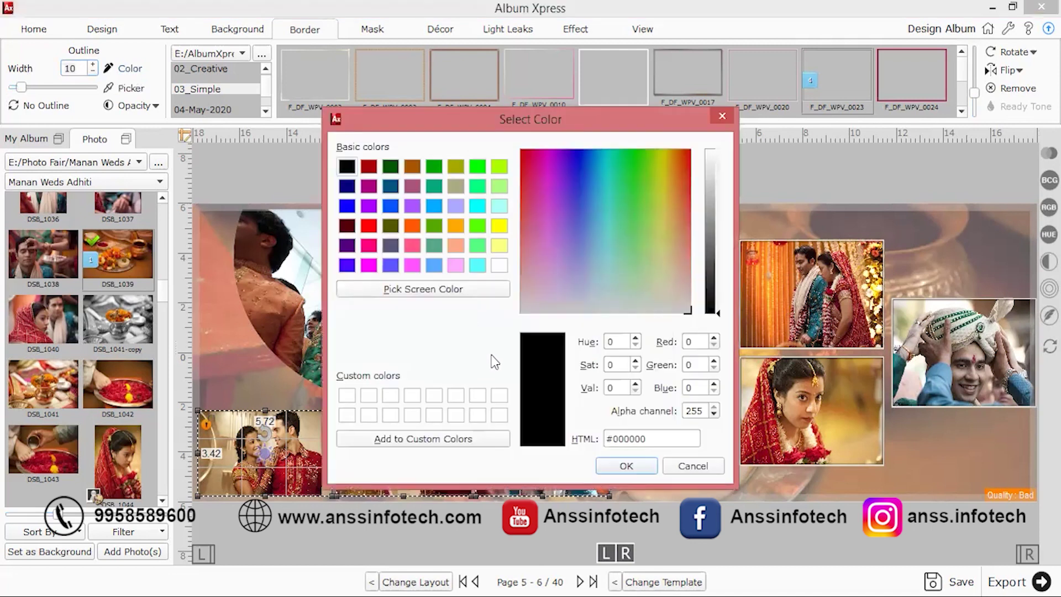
click(499, 267)
click(639, 469)
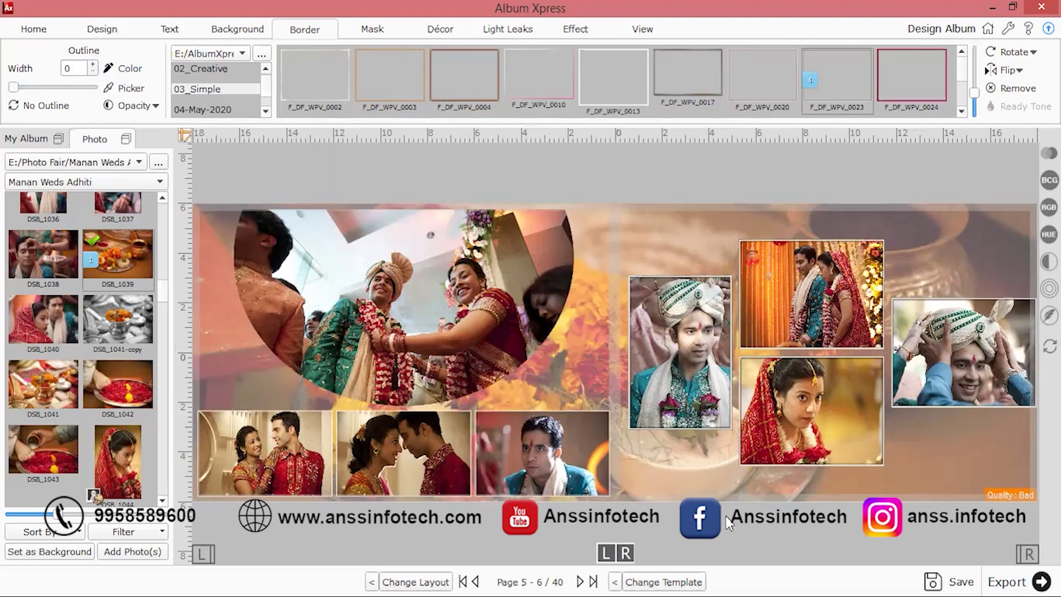
Step: Add the title "Wedding Moments...." on two lines, and place it enlarged below the rightmost photo on page 6
click(384, 34)
click(440, 30)
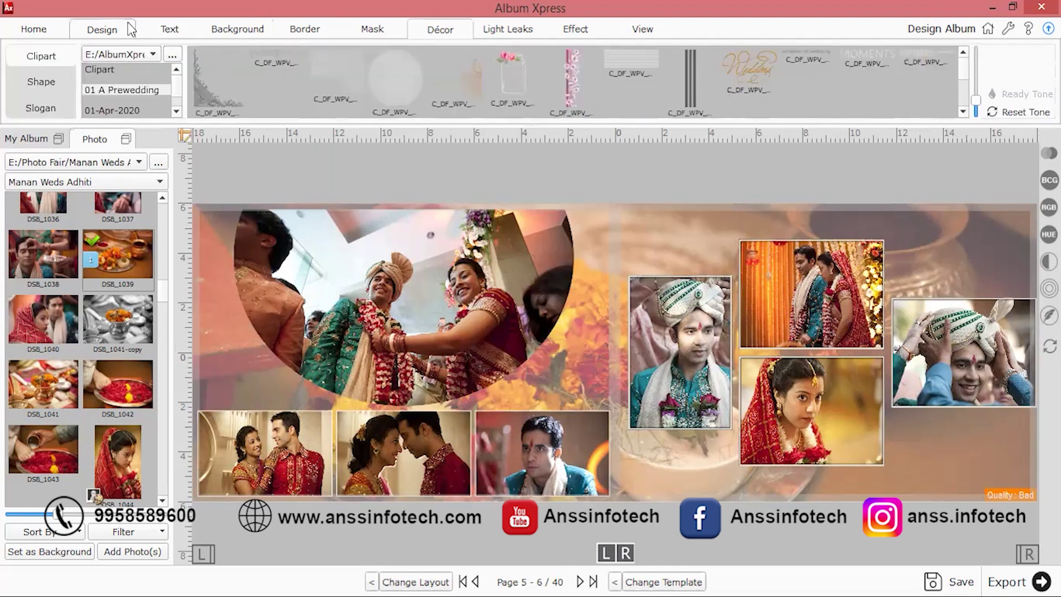
click(170, 30)
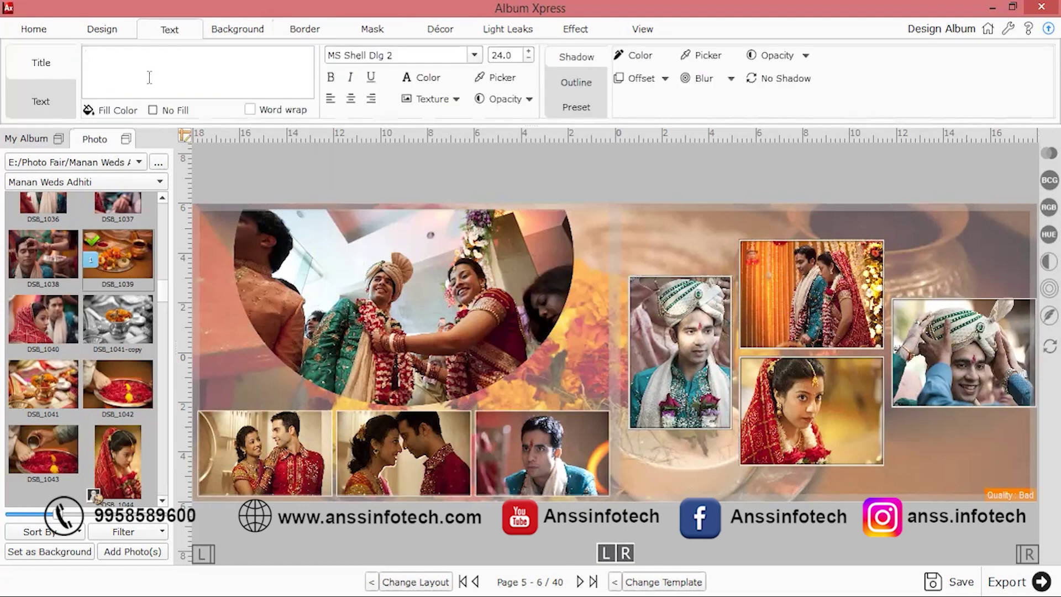
text(Wedding Mo)
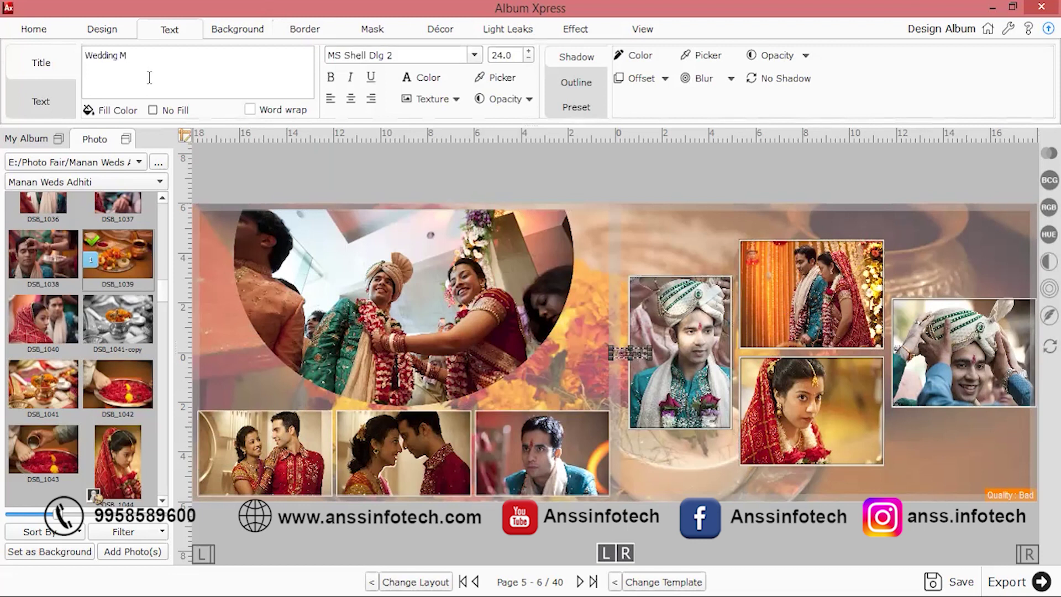
key(BackSpace)
key(BackSpace)
text(V)
key(BackSpace)
key(Return)
text(Moments....)
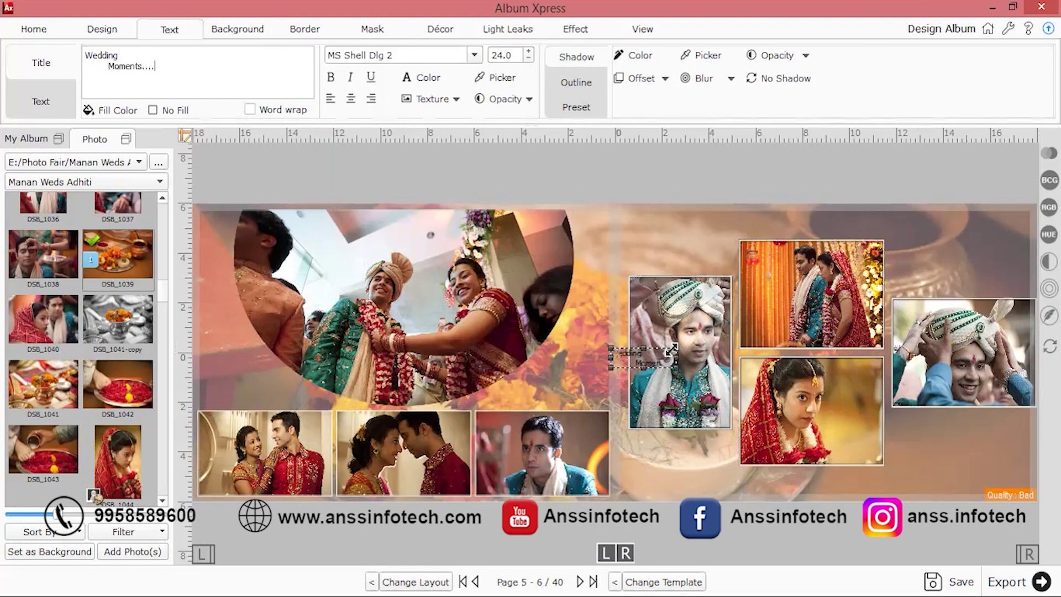
drag(672, 350, 981, 444)
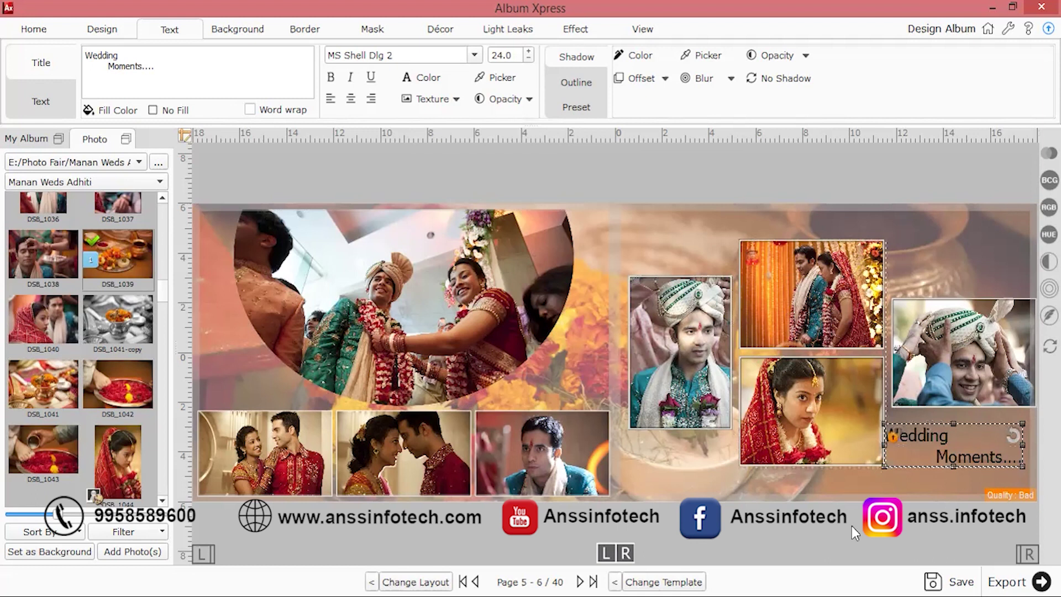
key(Right)
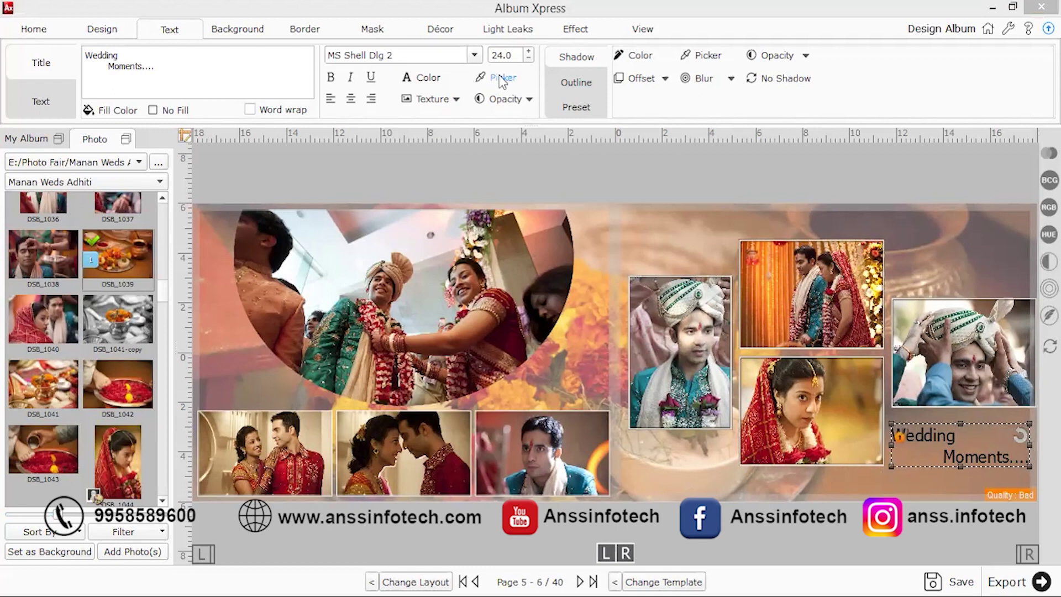
Step: Set the title's font to Palatino Linotype and apply the white bold italic text preset to it
click(475, 56)
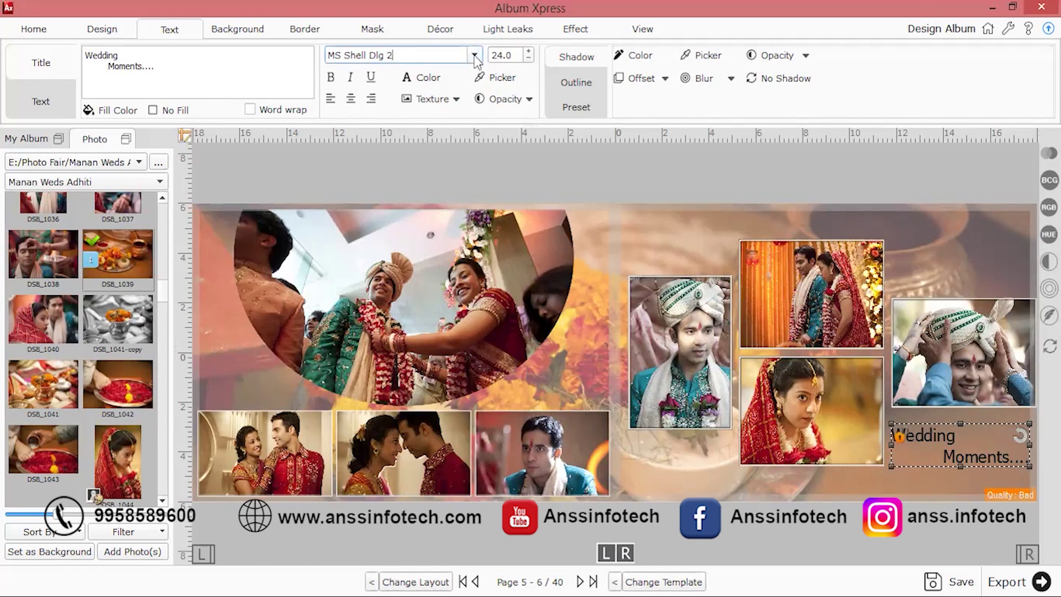
click(475, 56)
scroll(427, 72, down, 4)
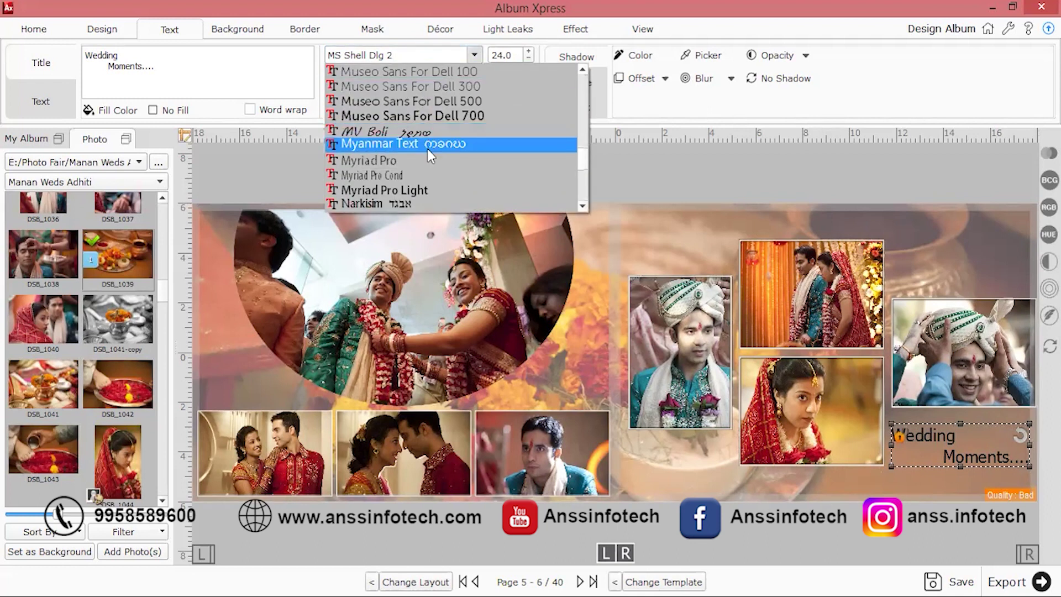
scroll(431, 151, down, 2)
scroll(431, 151, down, 2)
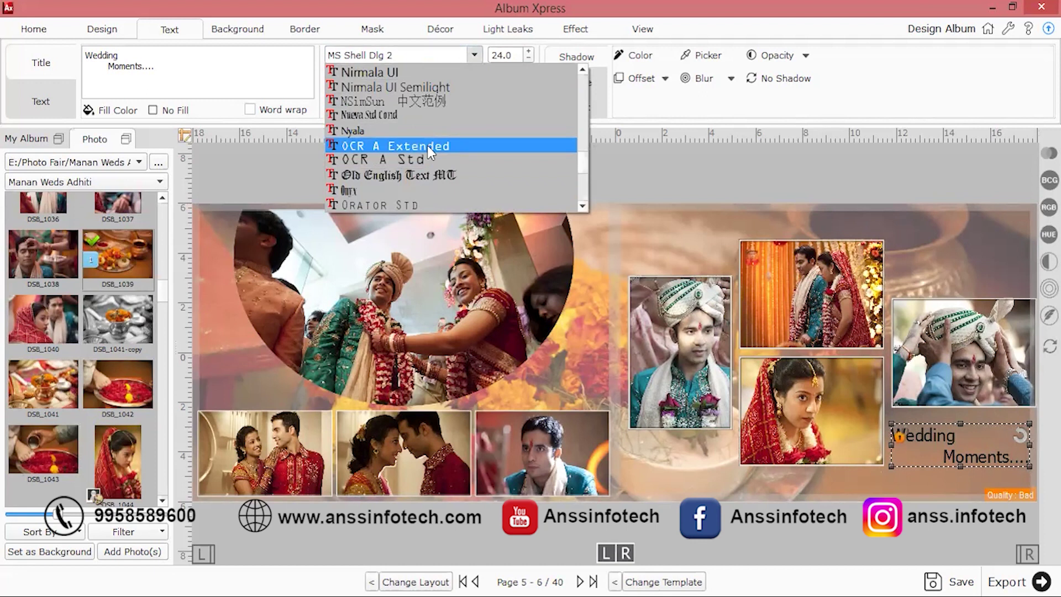
scroll(428, 147, down, 1)
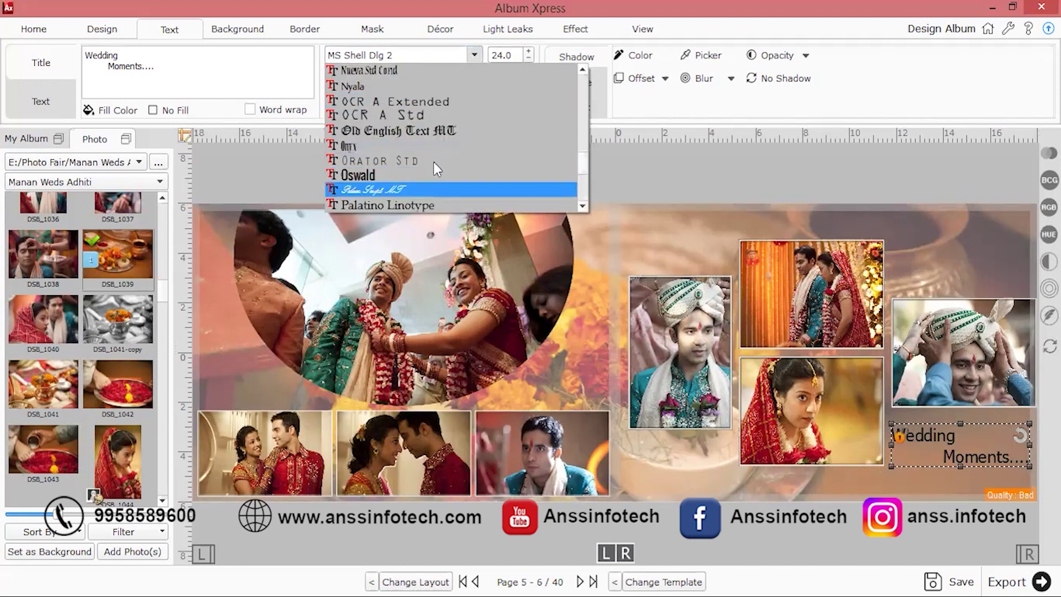
scroll(435, 157, down, 2)
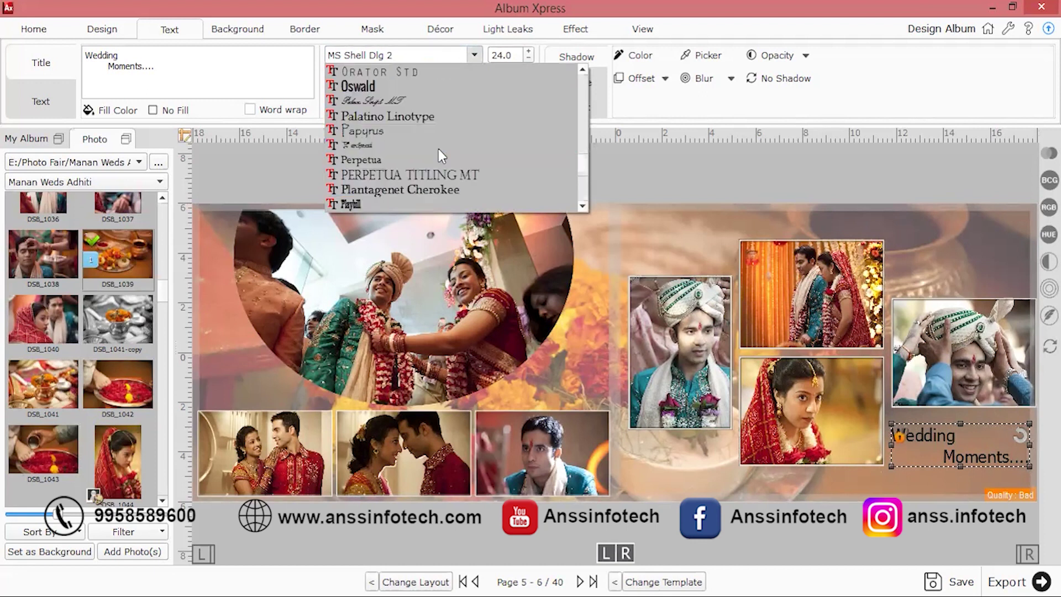
click(424, 115)
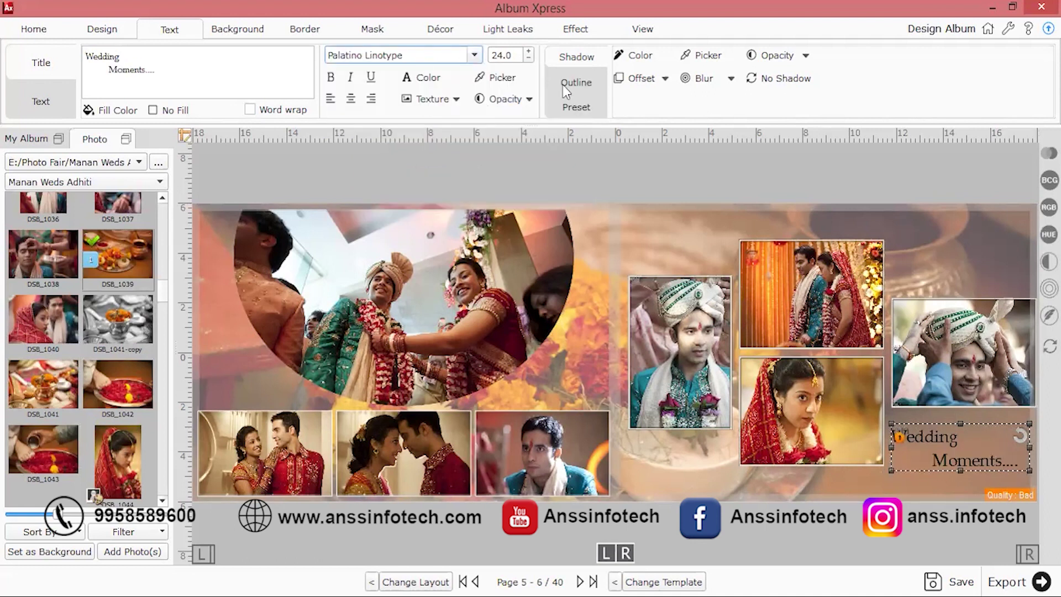
click(585, 100)
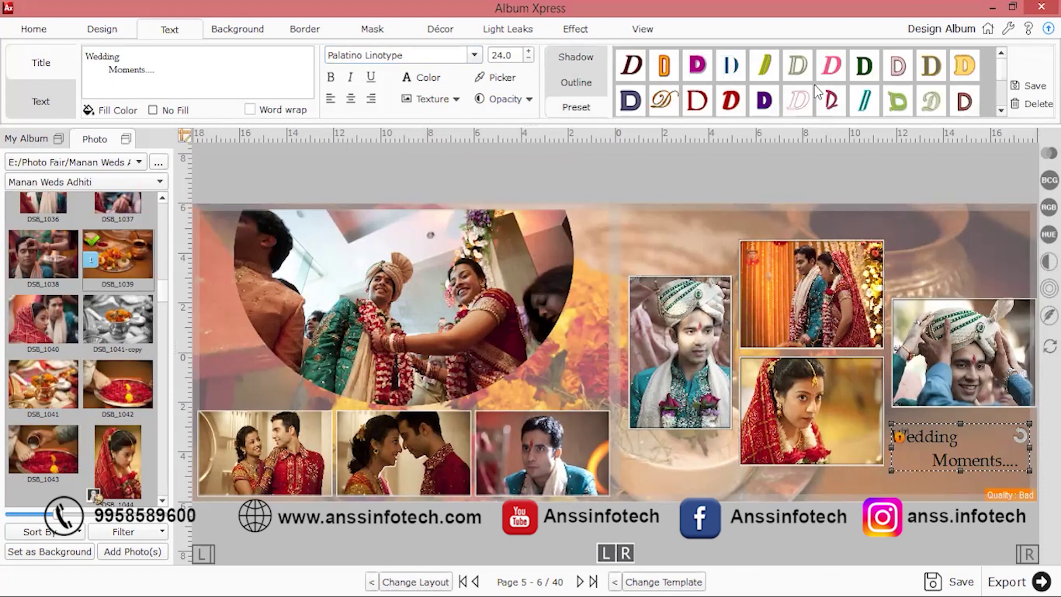
click(800, 100)
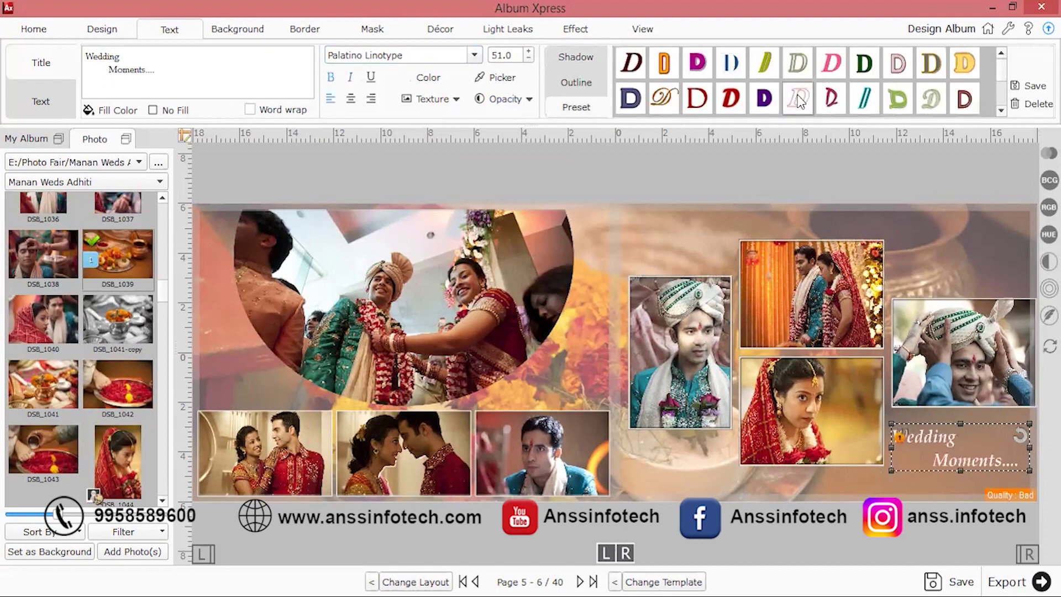
Step: Try photo DSC_5895.JPG as the title's texture, and restore the white bold italic preset
click(430, 81)
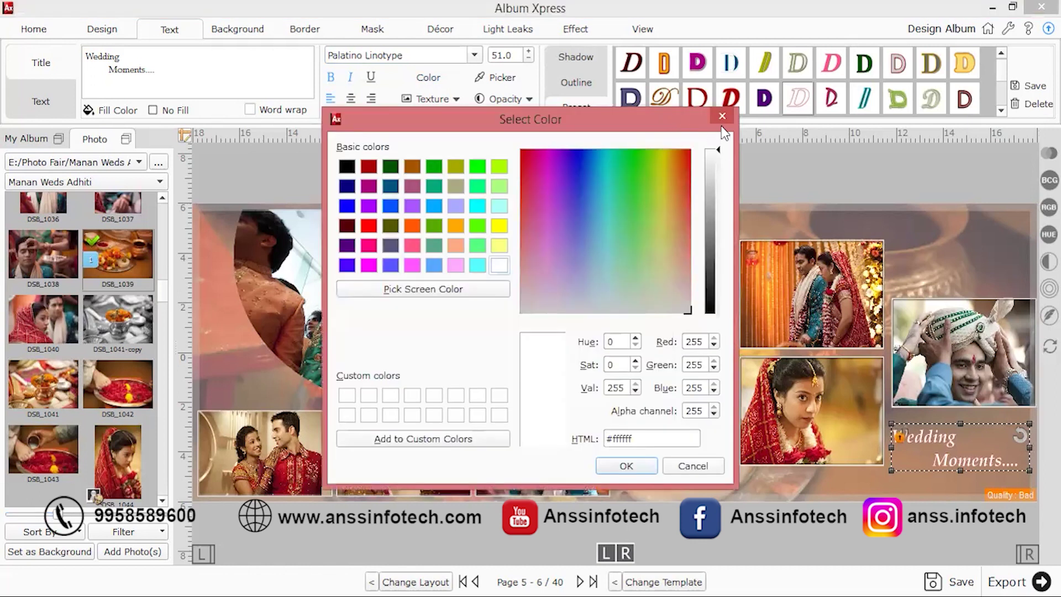
click(721, 117)
click(434, 98)
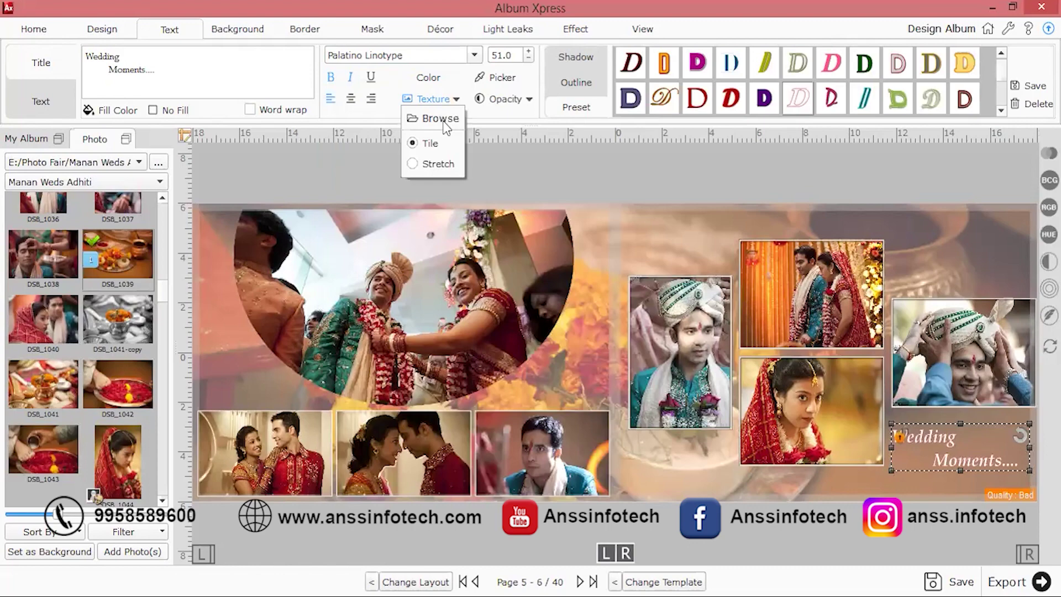
click(443, 124)
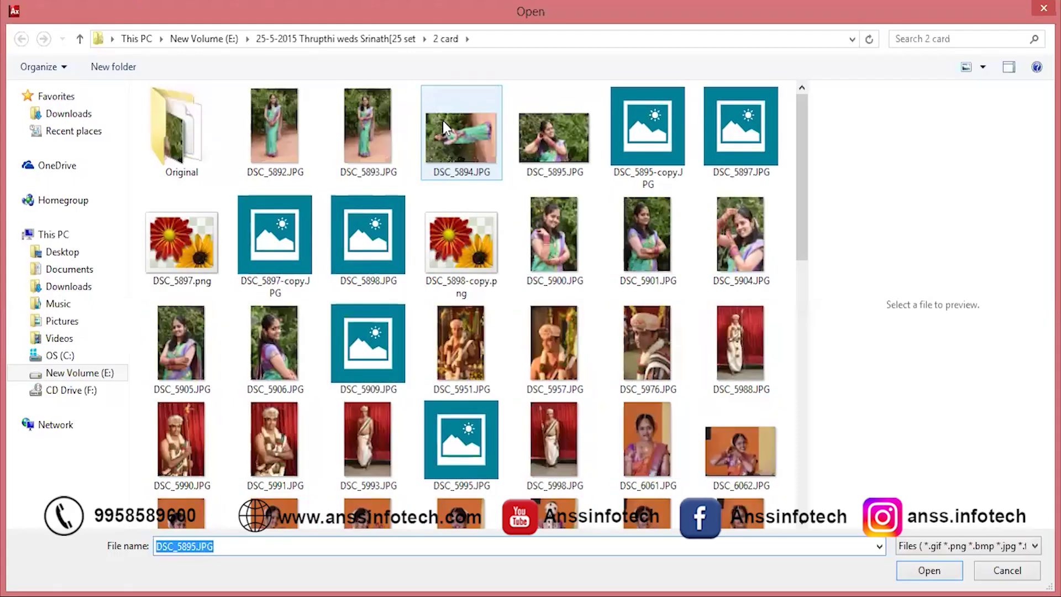
click(557, 153)
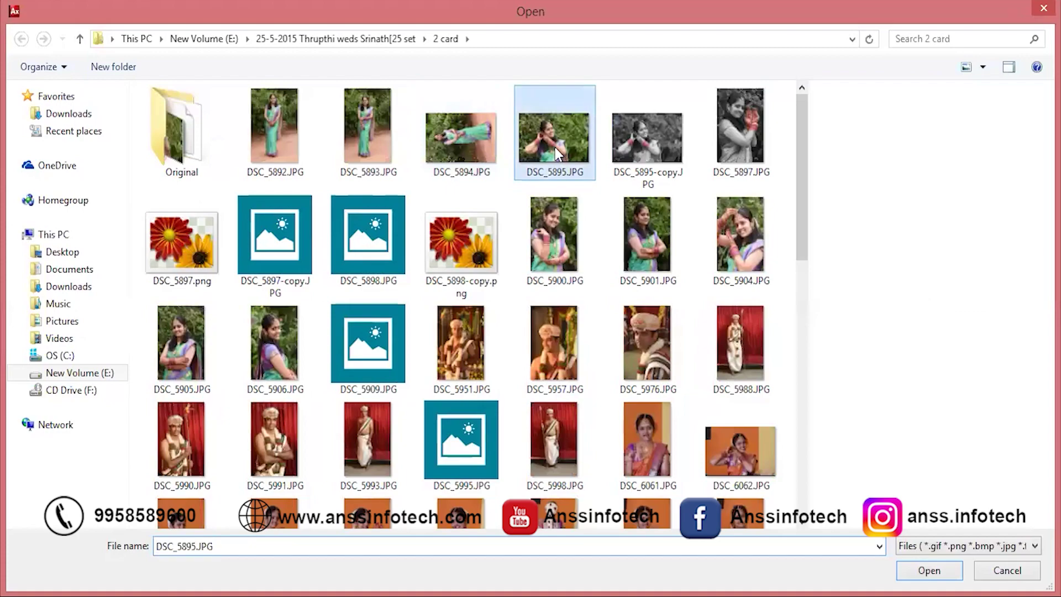
double_click(557, 153)
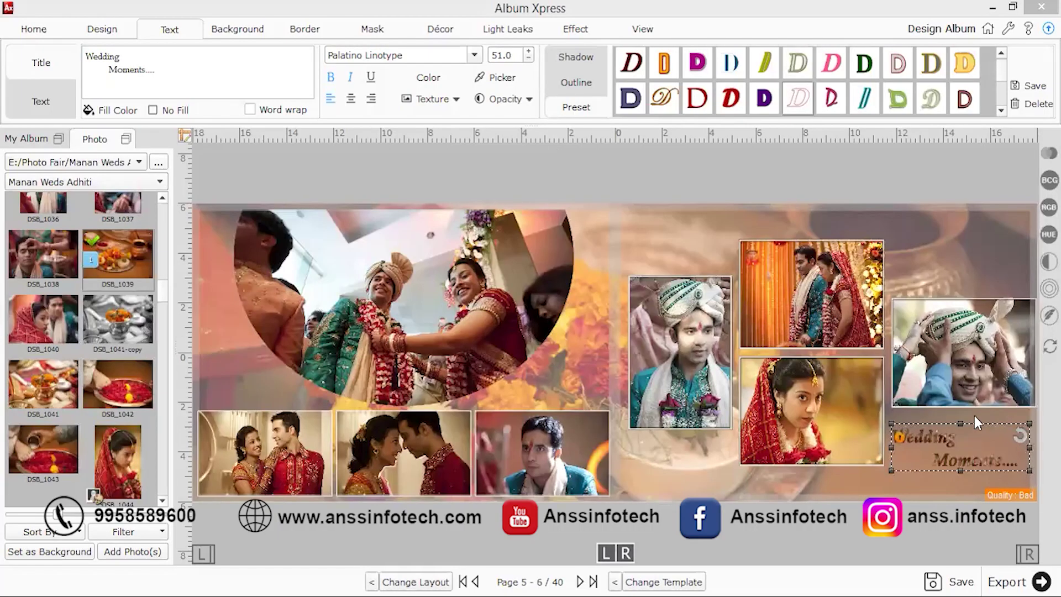
click(802, 105)
click(698, 70)
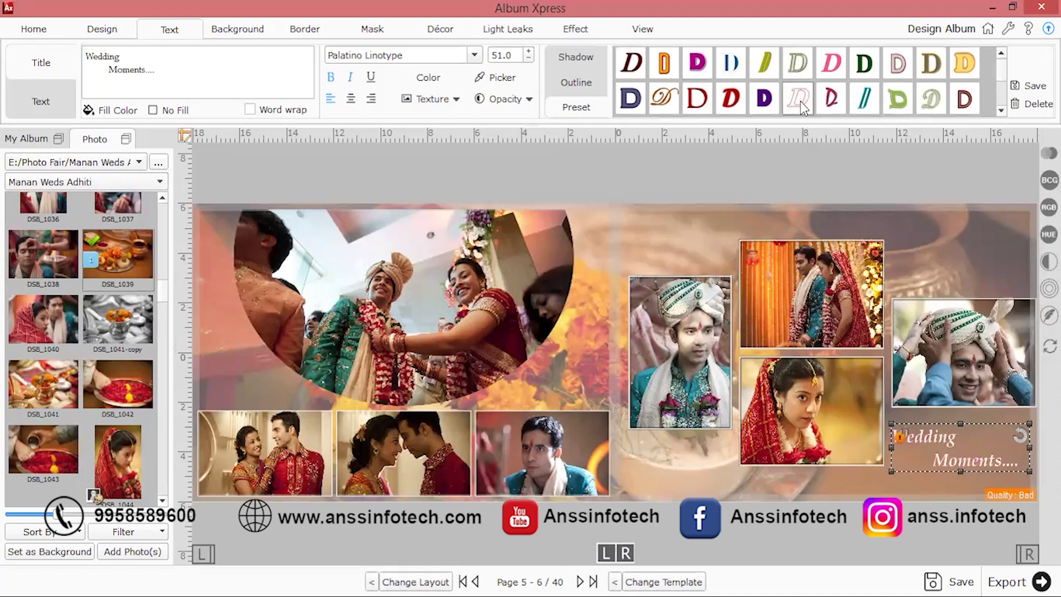
Step: Enlarge the "Wedding Moments...." title on page 6 to a font size of 65
drag(1031, 474, 957, 482)
click(952, 468)
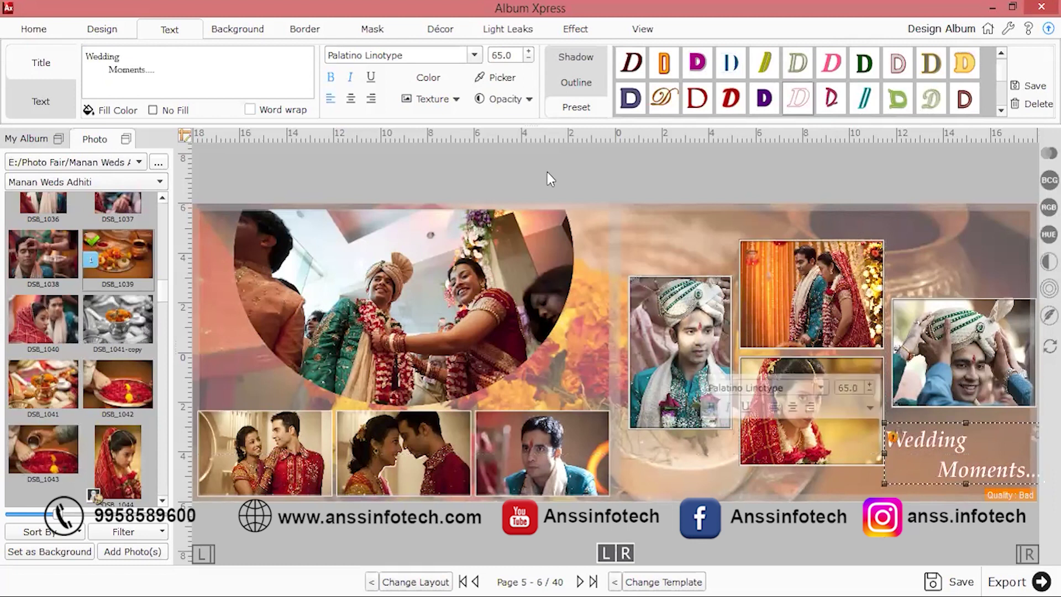
right_click(921, 434)
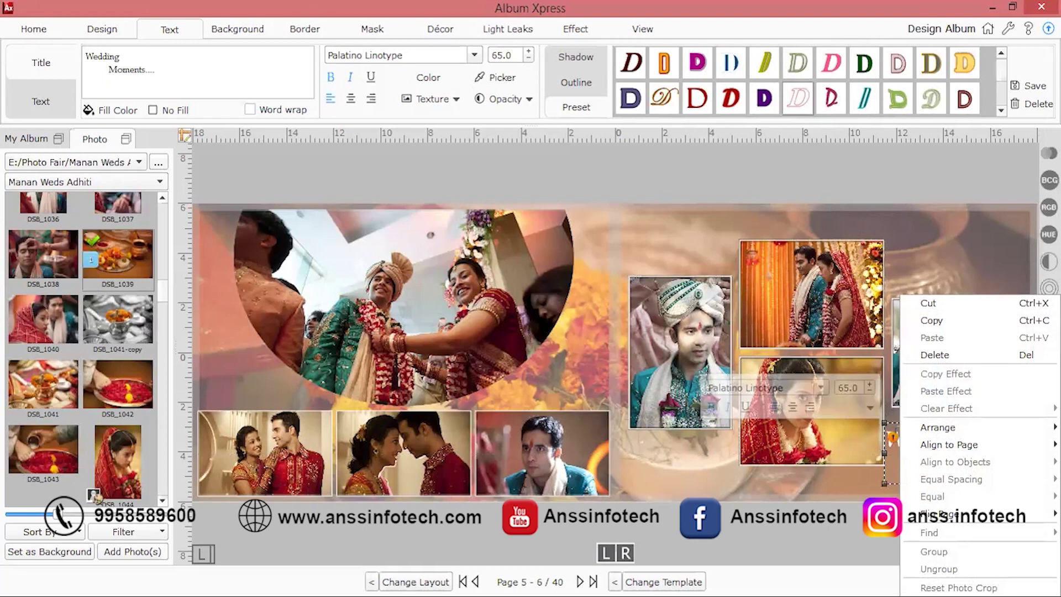
click(772, 531)
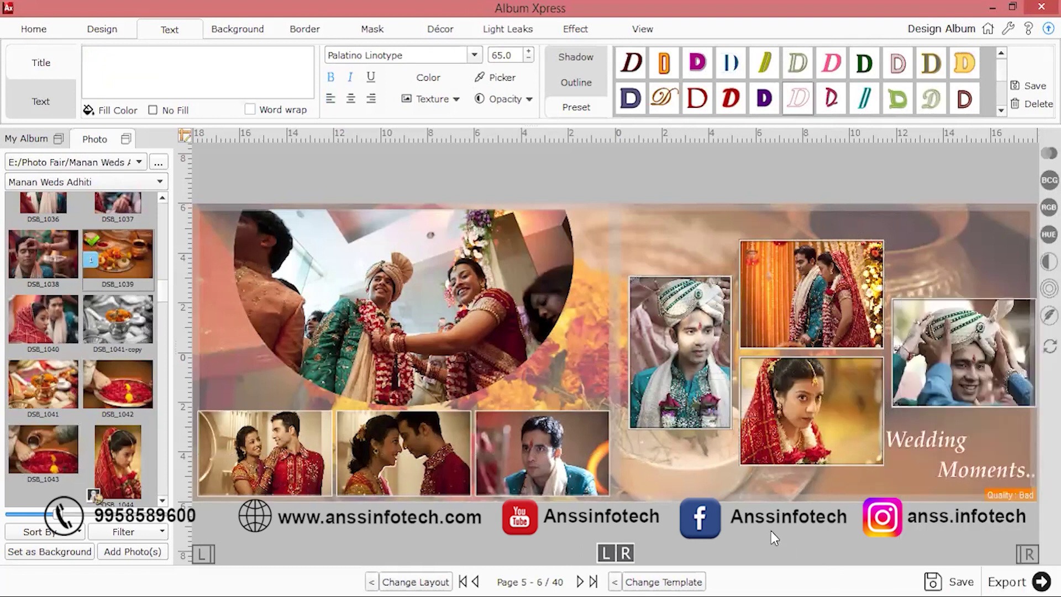
Step: Open the blank spread for pages 7-8 and apply the three-photo Extra Panoramic template 54177-DM_0055 to it
click(35, 140)
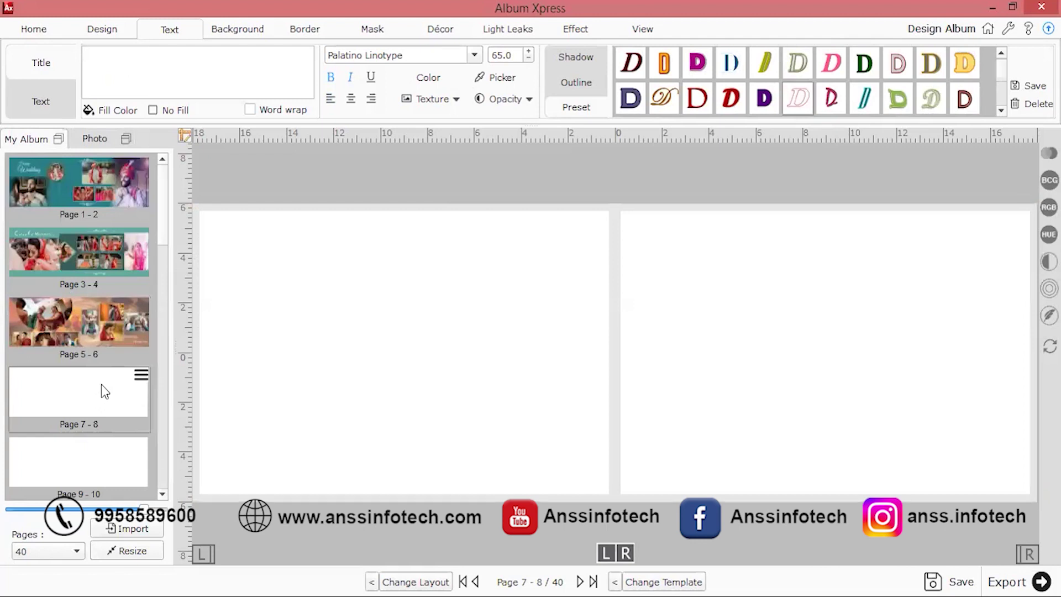
click(102, 34)
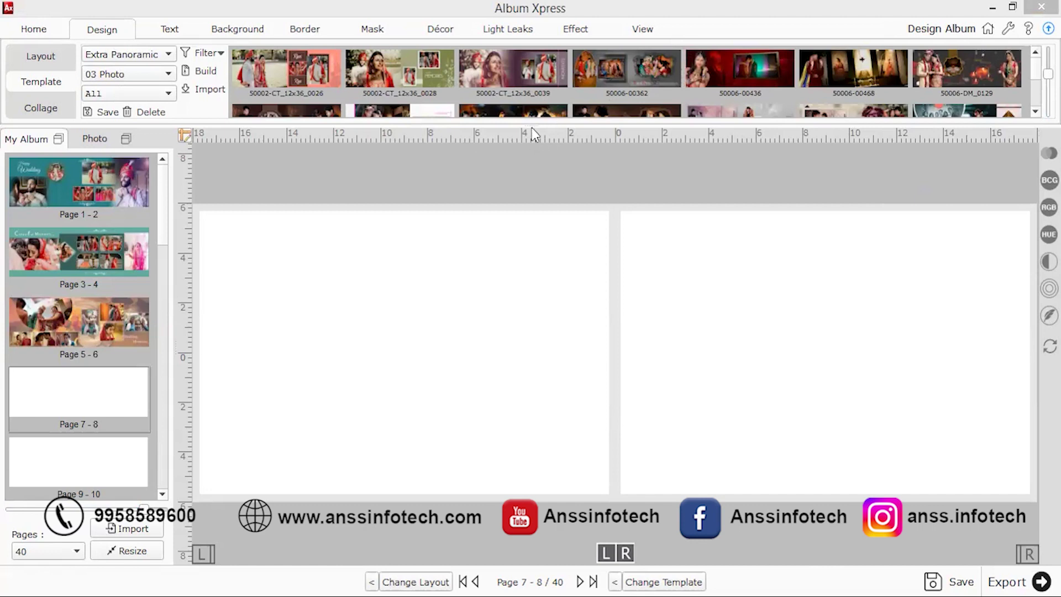
drag(534, 126, 534, 200)
scroll(627, 148, down, 5)
scroll(627, 155, up, 5)
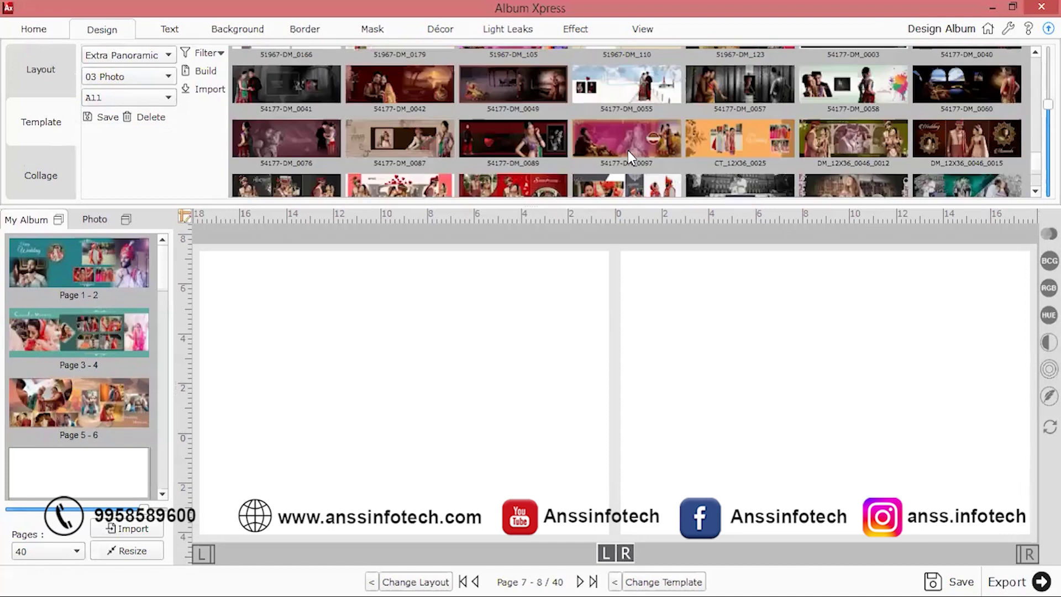
drag(632, 98, 592, 380)
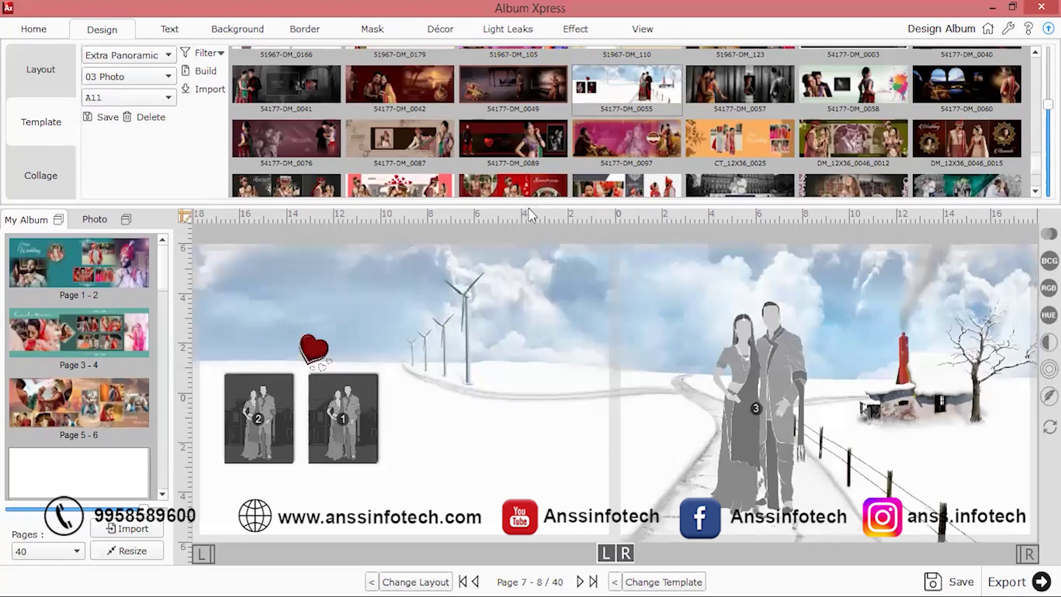
drag(528, 206, 528, 126)
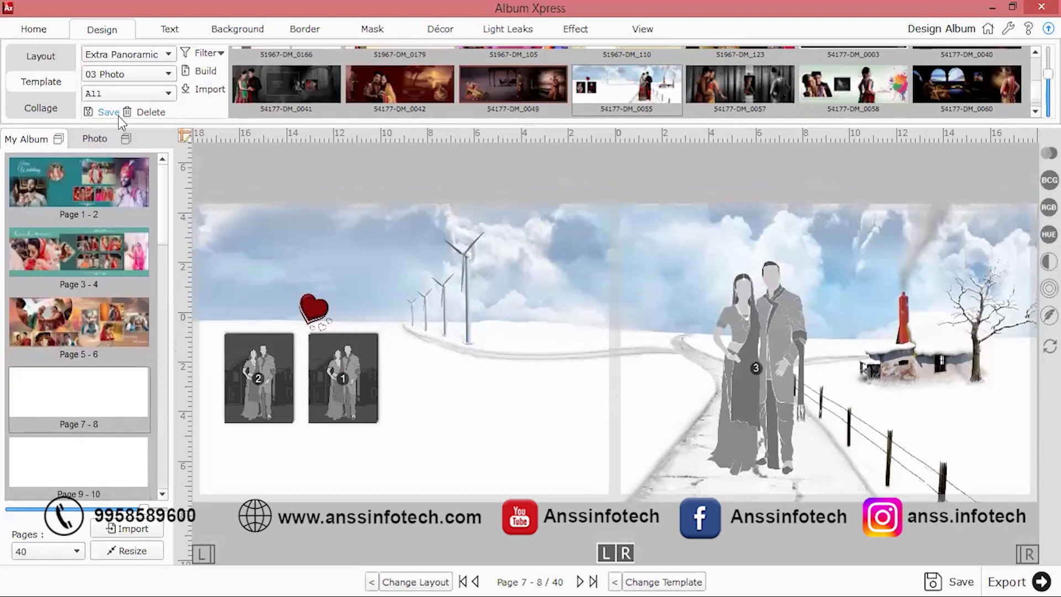
click(95, 141)
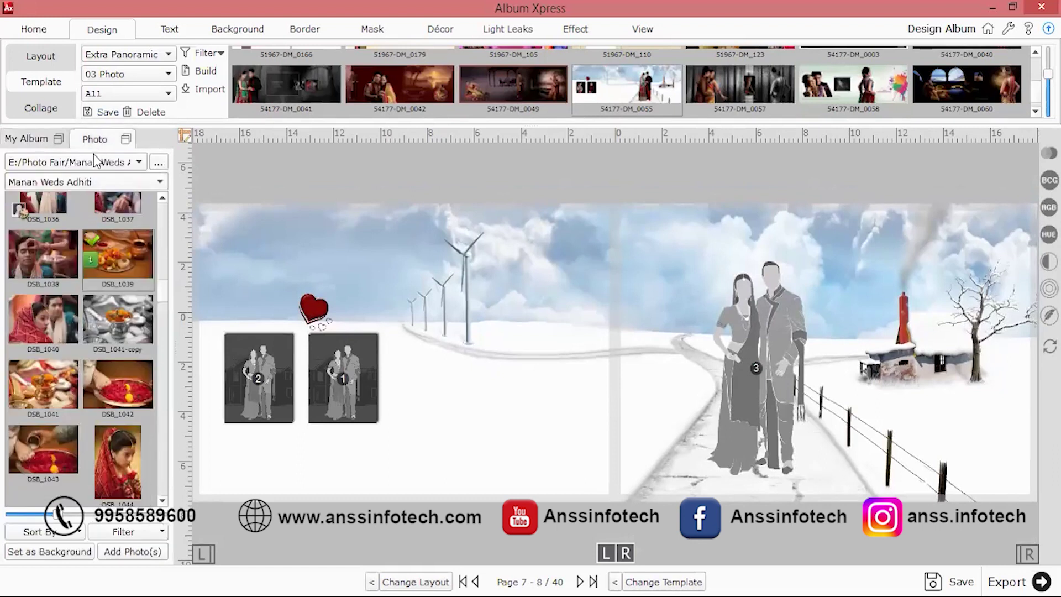
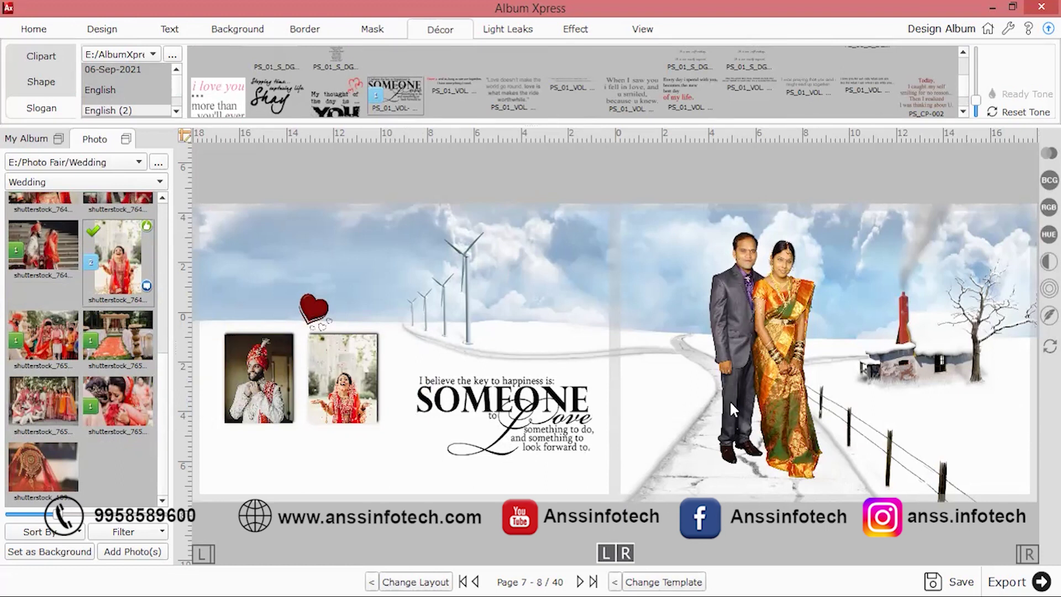
Step: Open the spread for pages 9-10, restrict editing to its left page, and switch to the photo folder containing the DSB images
click(28, 139)
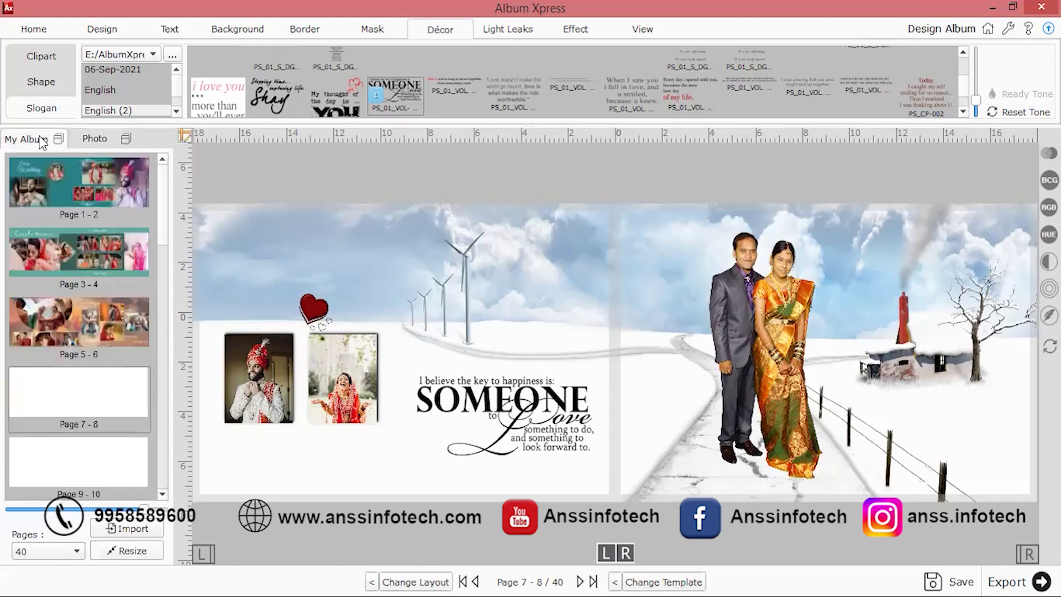
click(115, 457)
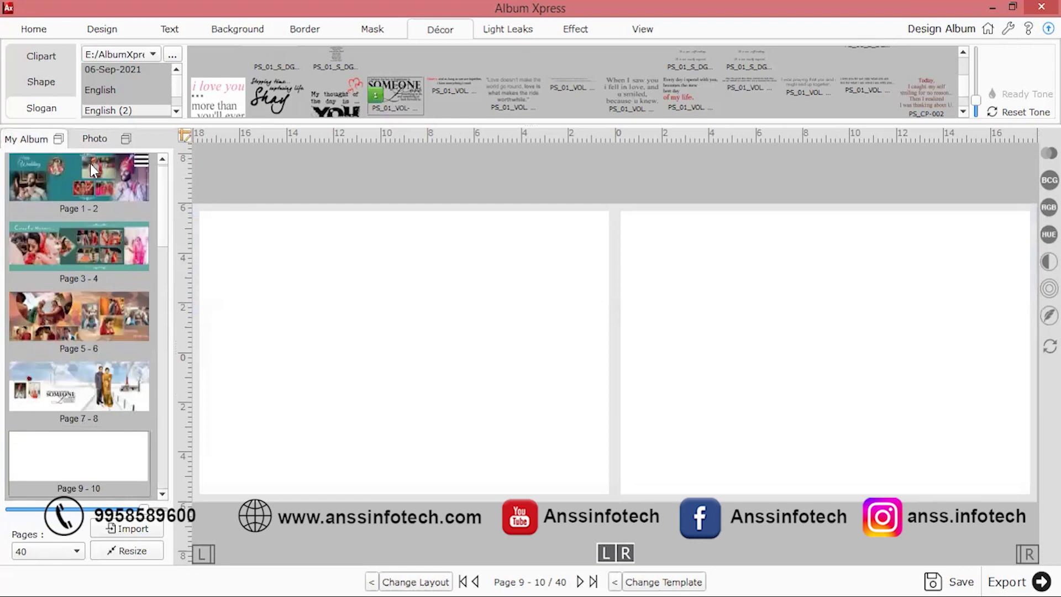
click(82, 141)
click(203, 554)
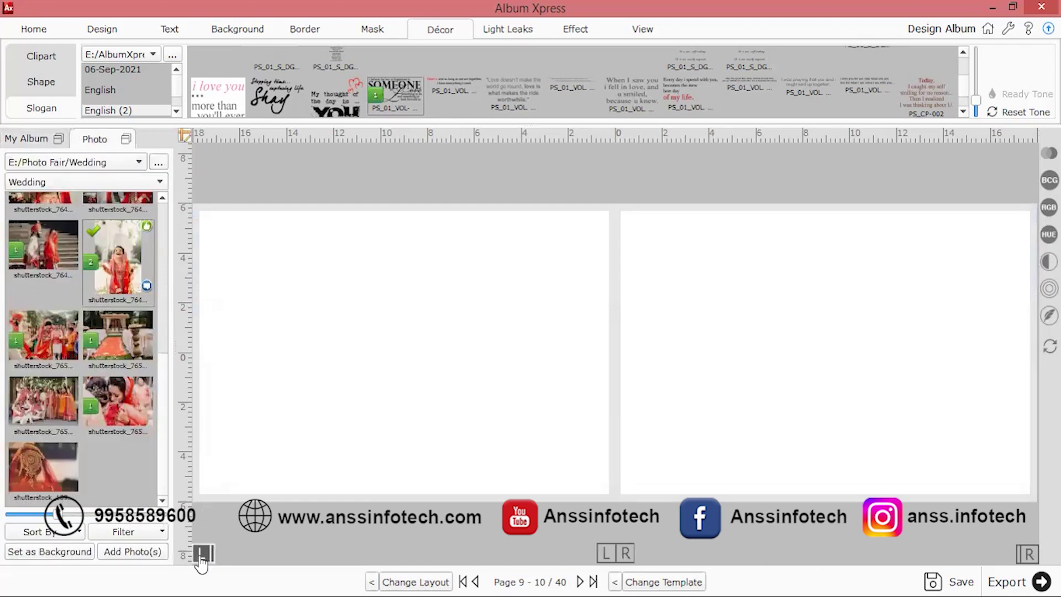
click(91, 162)
click(120, 189)
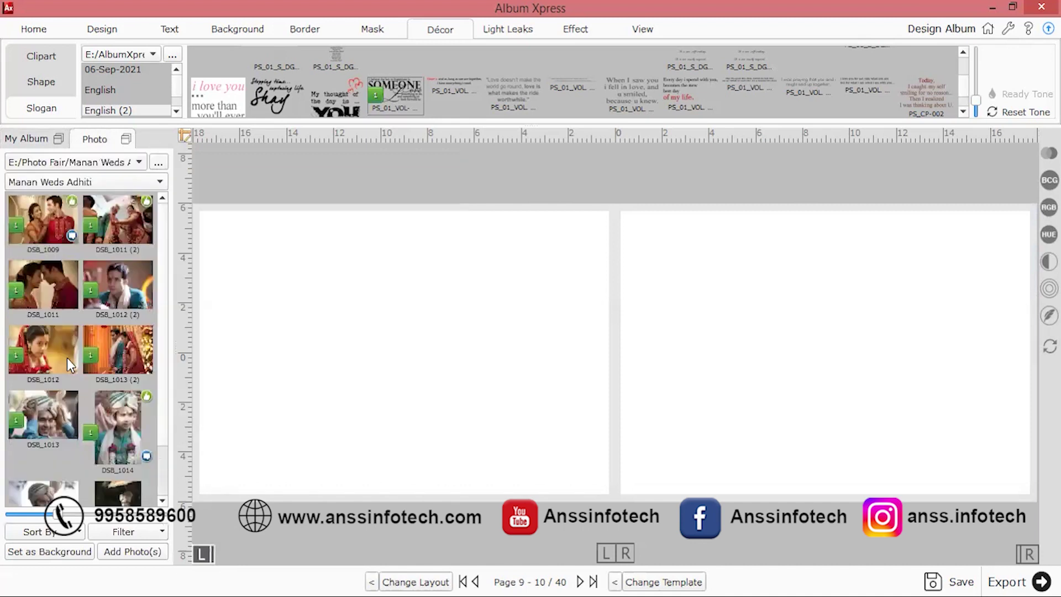
Step: Set photo DSB_1041 as the background of page 9
scroll(89, 343, down, 5)
scroll(111, 320, down, 5)
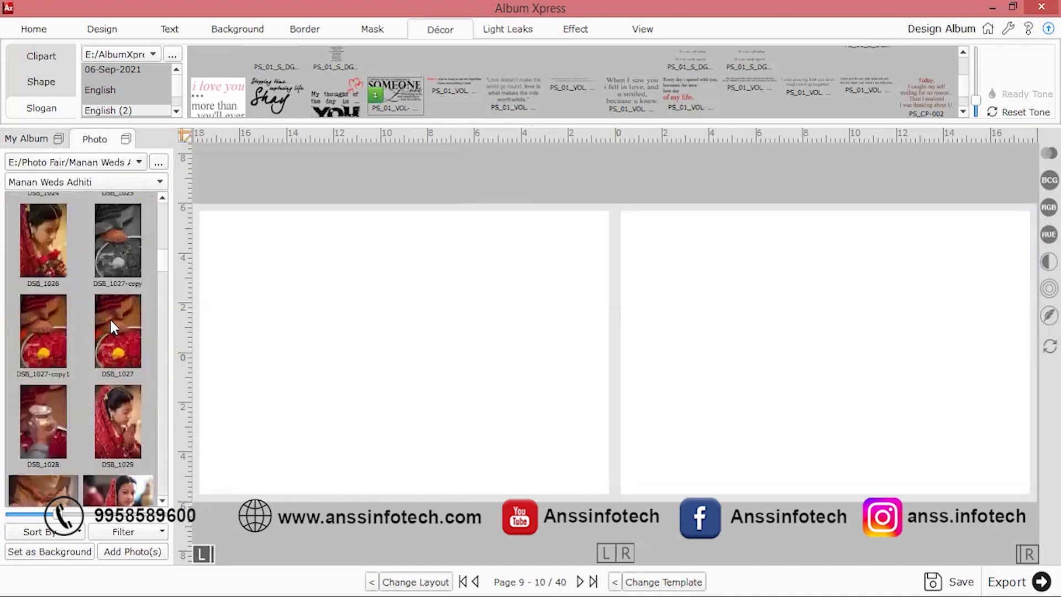
drag(87, 377, 100, 357)
drag(91, 427, 58, 462)
click(58, 462)
click(59, 552)
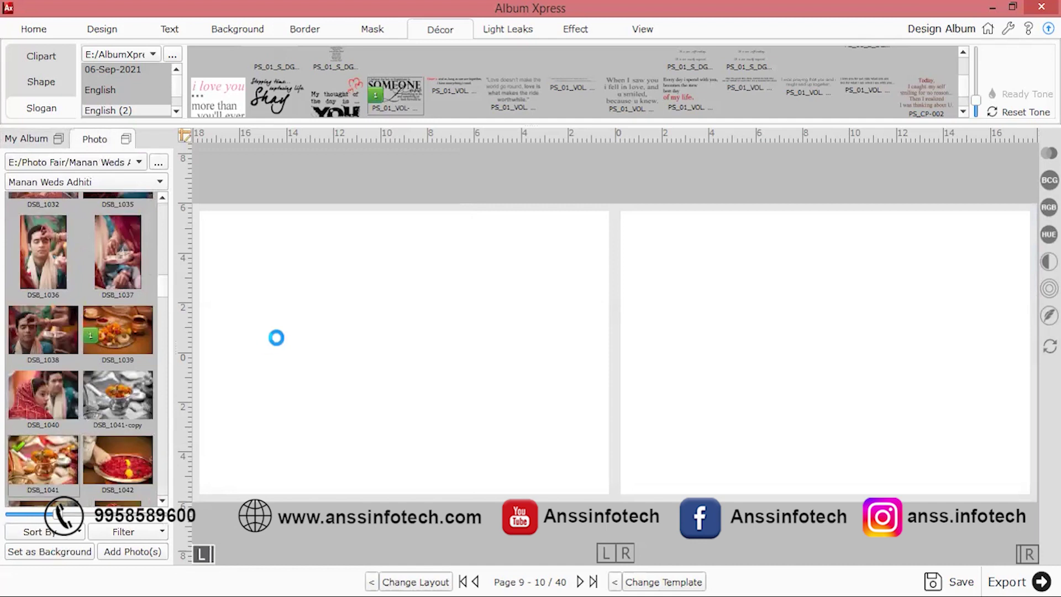
Step: Apply the purple bokeh light leak to the background photo on page 9
click(508, 29)
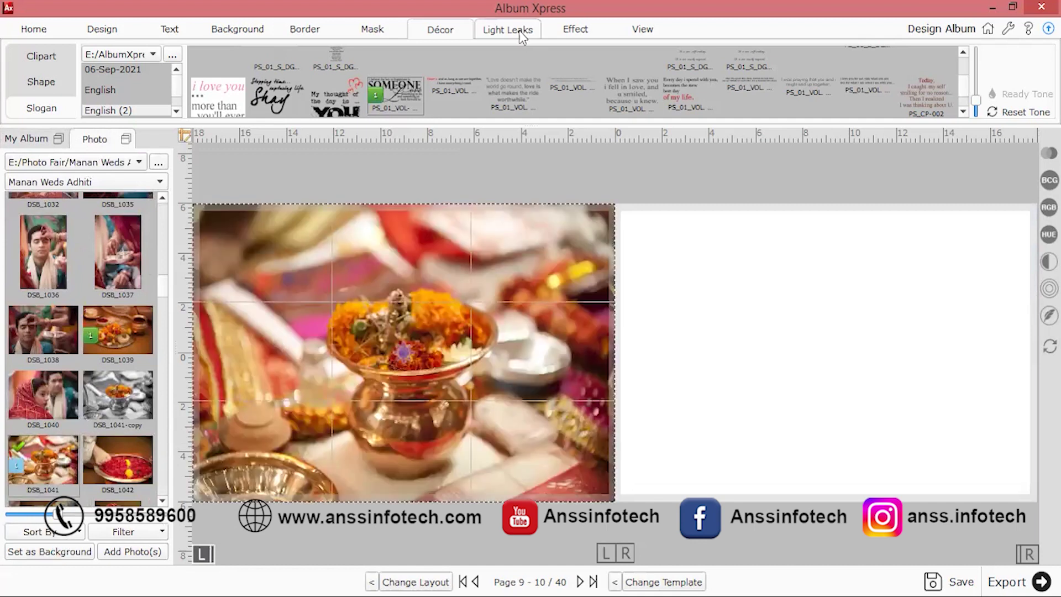
click(516, 93)
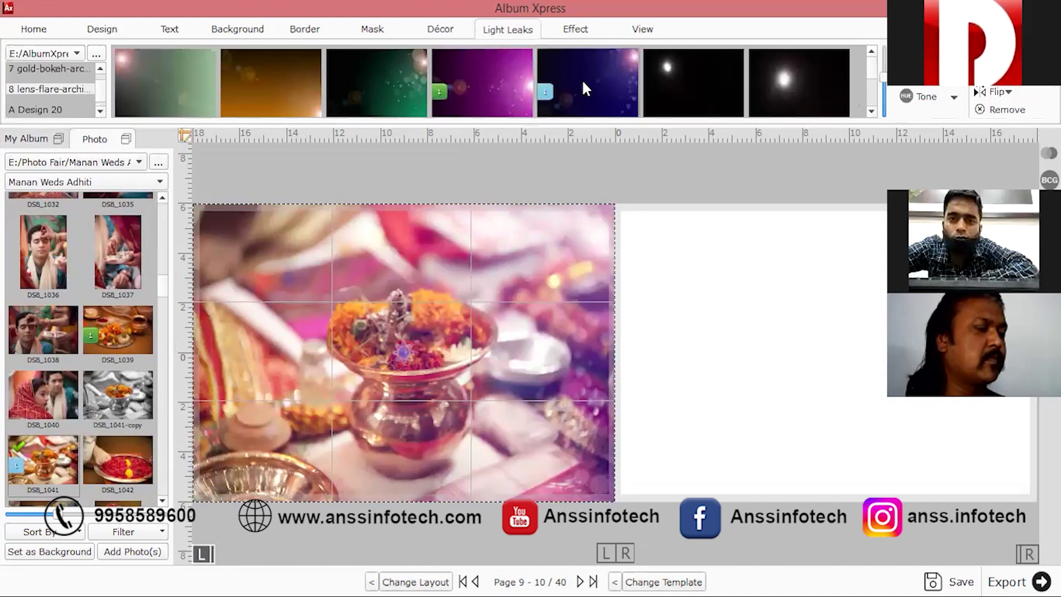
click(744, 397)
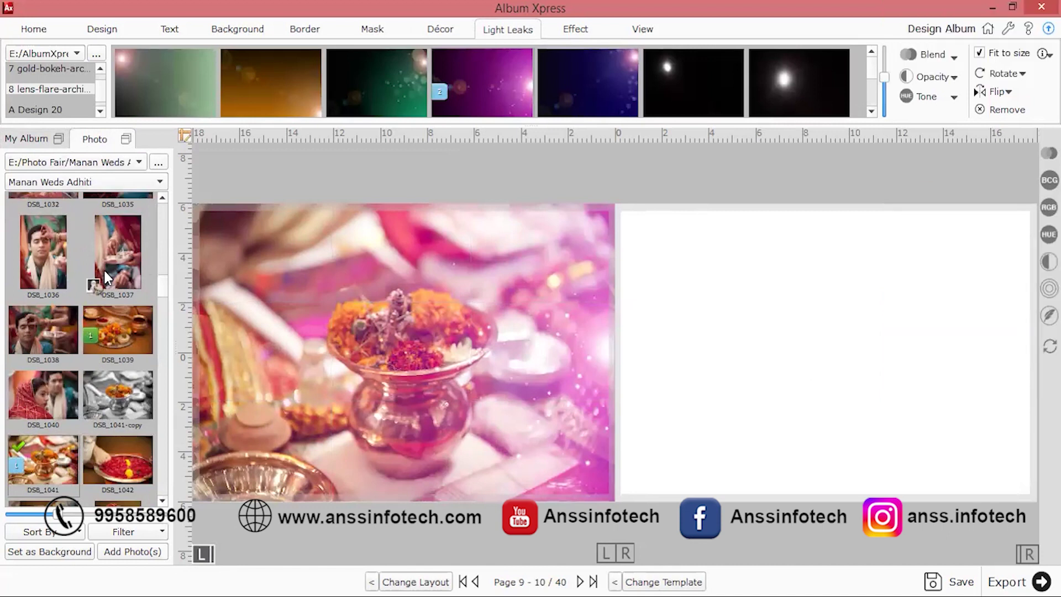
Step: Add photos DSB_1038, DSB_1045, DSB_1050 and DSB_1051 to page 9 together
click(51, 337)
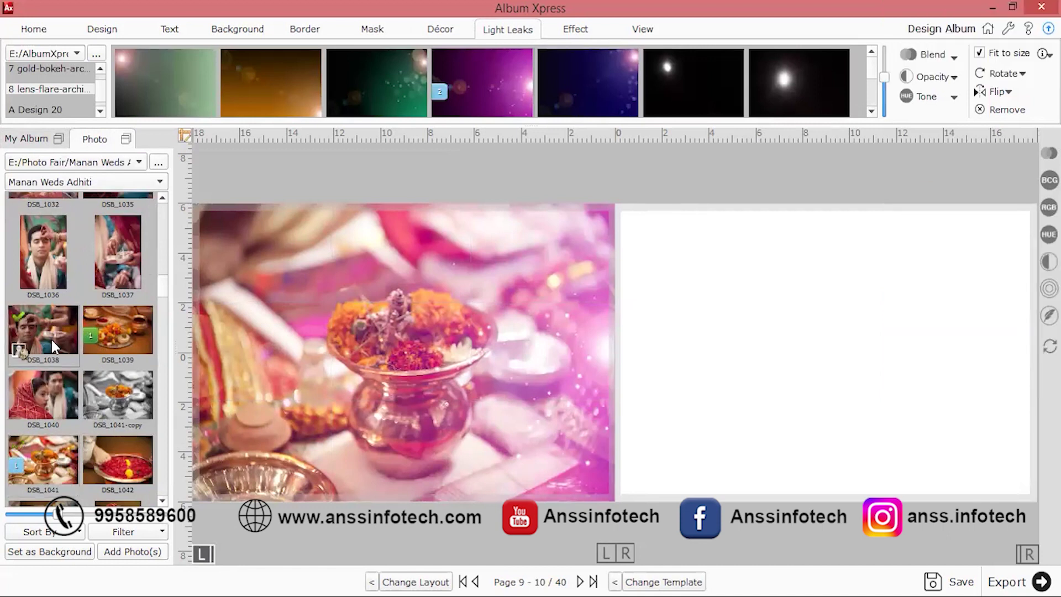
scroll(51, 337, down, 5)
click(76, 308)
click(103, 452)
click(65, 458)
click(131, 552)
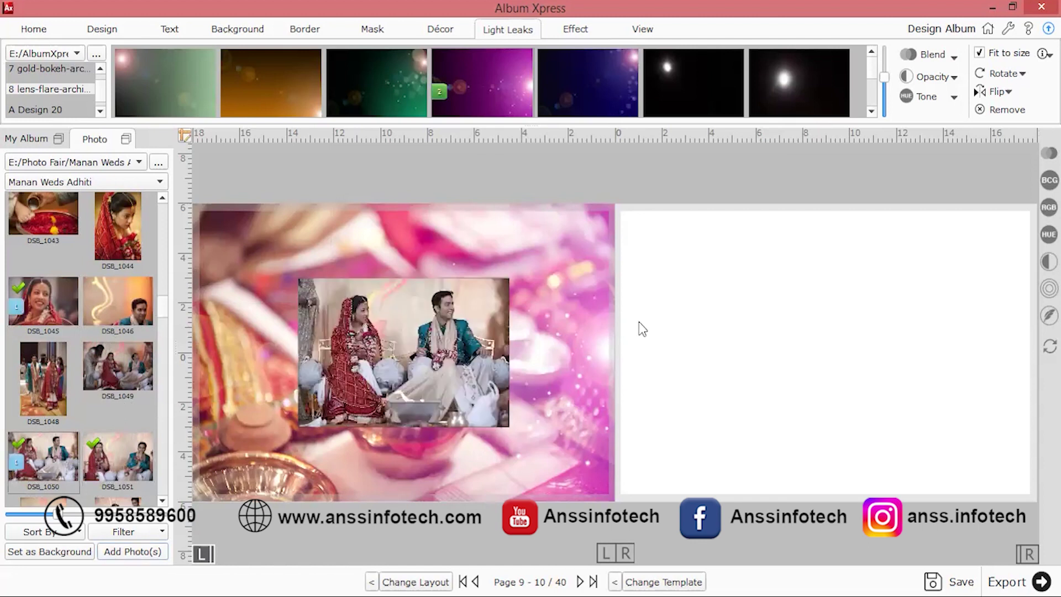
Step: Spread the four stacked photos apart so that each one can be reached on page 9
drag(453, 391, 631, 421)
drag(434, 410, 392, 449)
drag(305, 471, 255, 540)
drag(373, 331, 271, 237)
drag(421, 369, 471, 408)
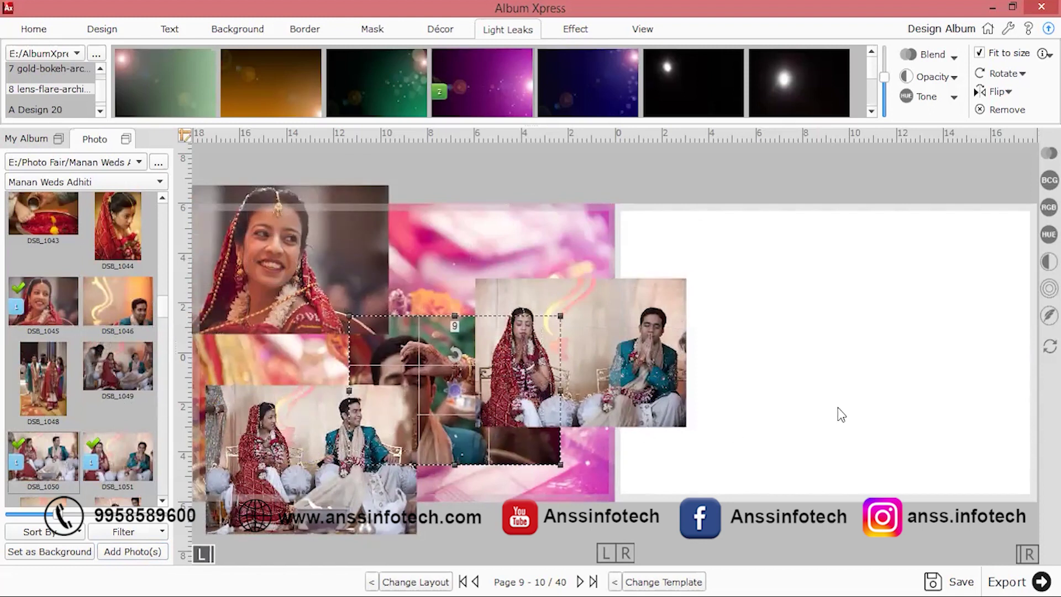
Step: Resize all four photos on page 9 together to a width of 6 and a height of 4
click(336, 456)
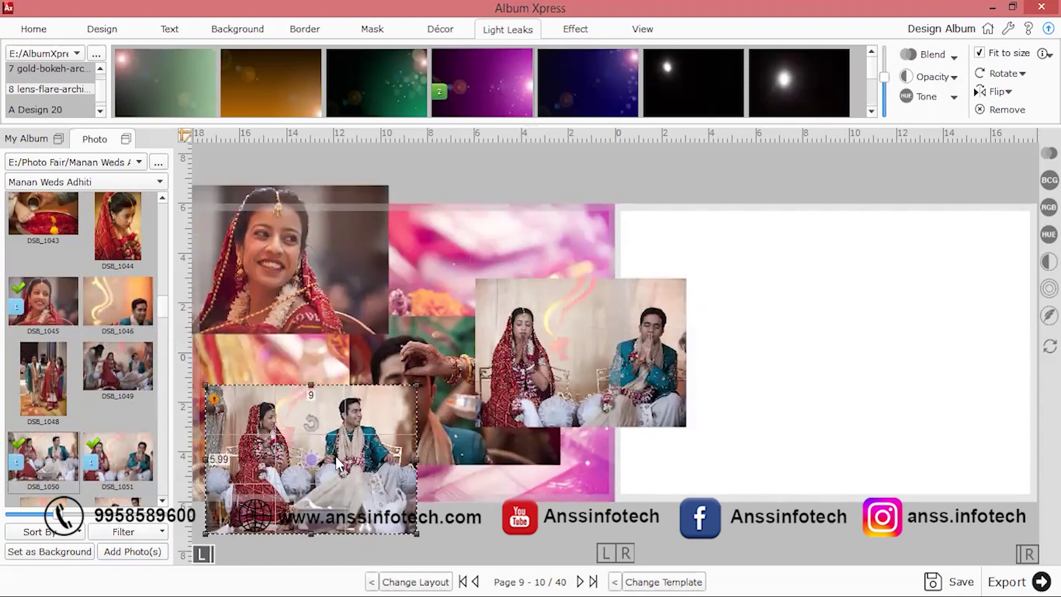
click(354, 301)
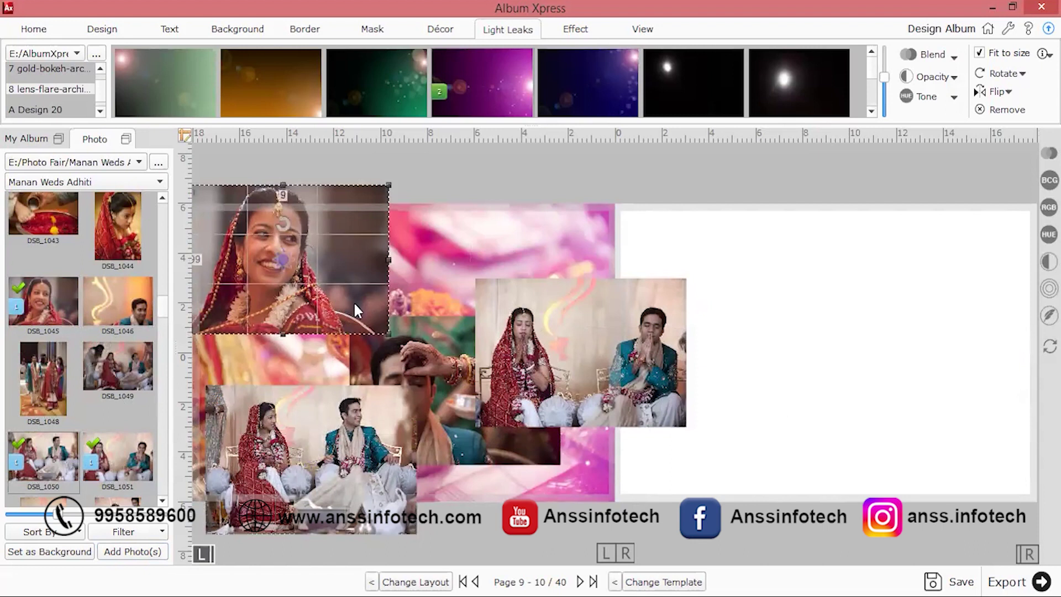
ctrl+click(417, 340)
ctrl+click(551, 328)
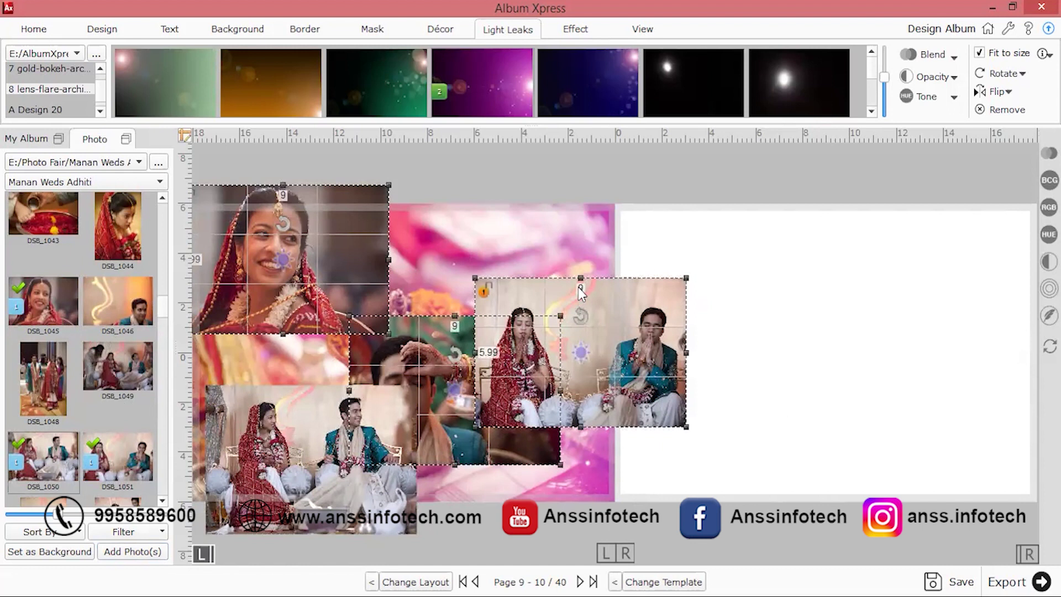
double_click(672, 308)
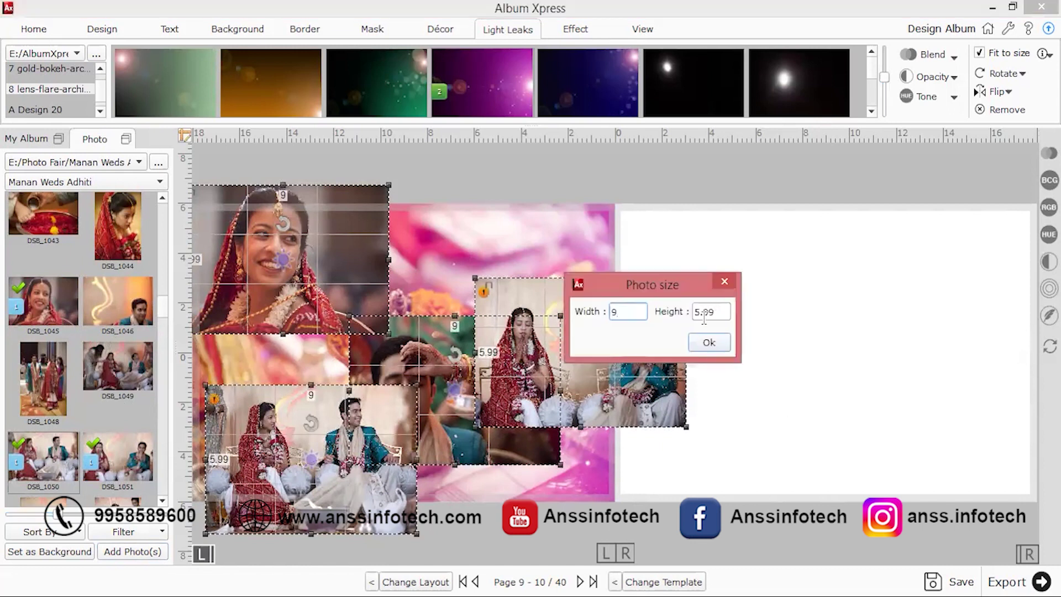
double_click(613, 312)
text(6)
double_click(718, 310)
text(4)
click(711, 342)
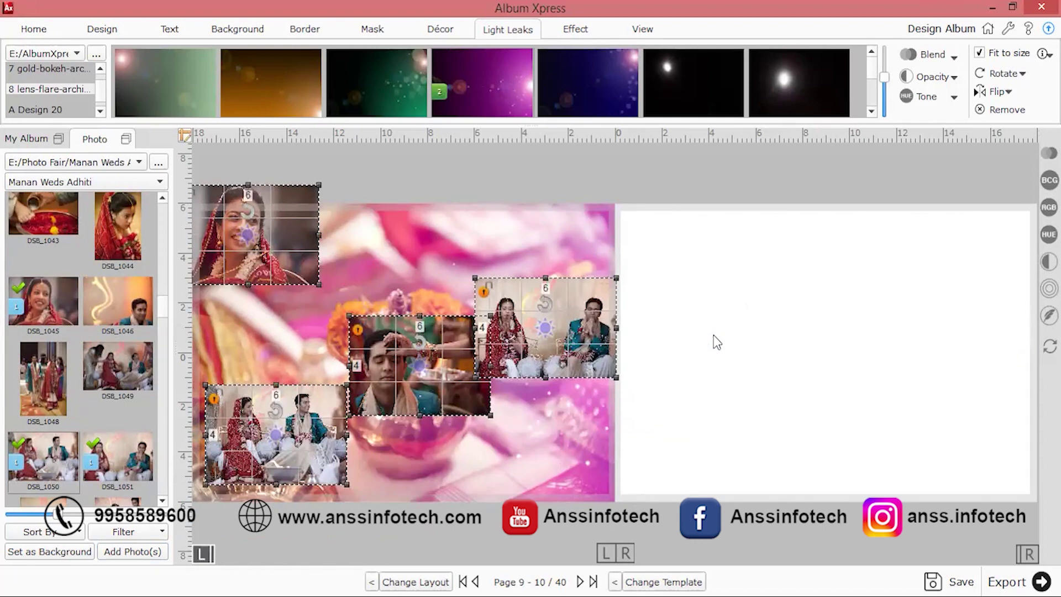
Step: Arrange the four photos in two aligned rows, one near each corner of page 9, leaving the background's centre uncovered
click(714, 335)
drag(288, 267, 310, 299)
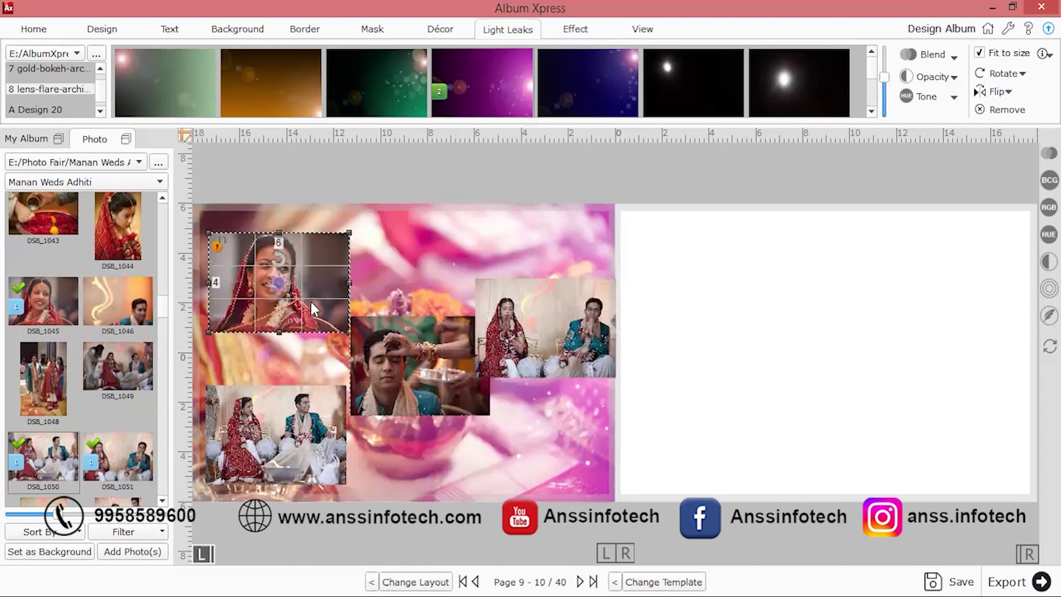
drag(403, 398, 417, 310)
mouse_move(308, 462)
mouse_down()
mouse_move(313, 440)
mouse_move(312, 471)
mouse_move(310, 461)
mouse_up()
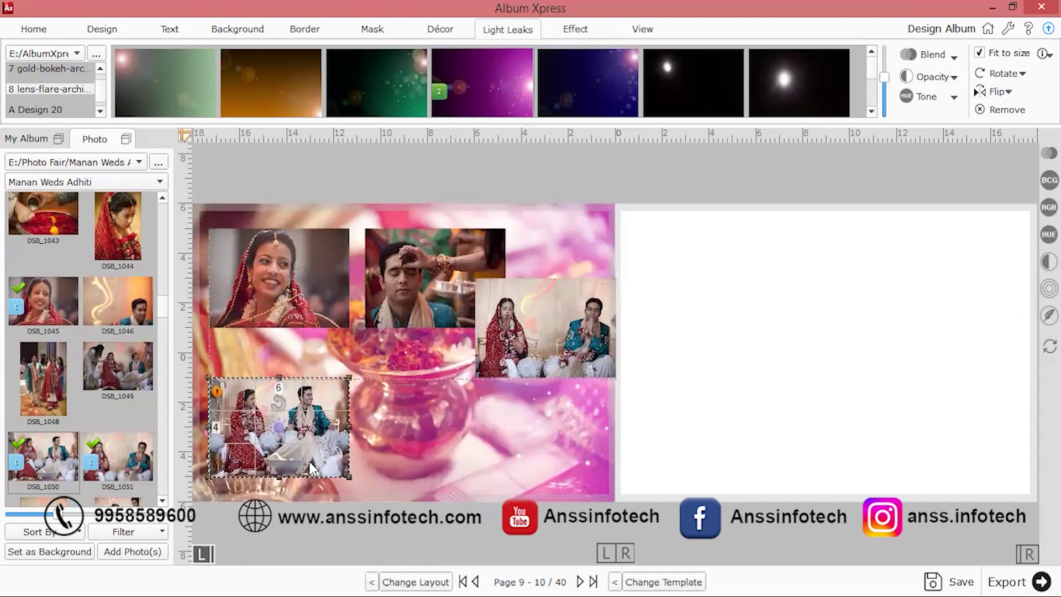
click(550, 379)
click(552, 373)
drag(552, 373, 531, 441)
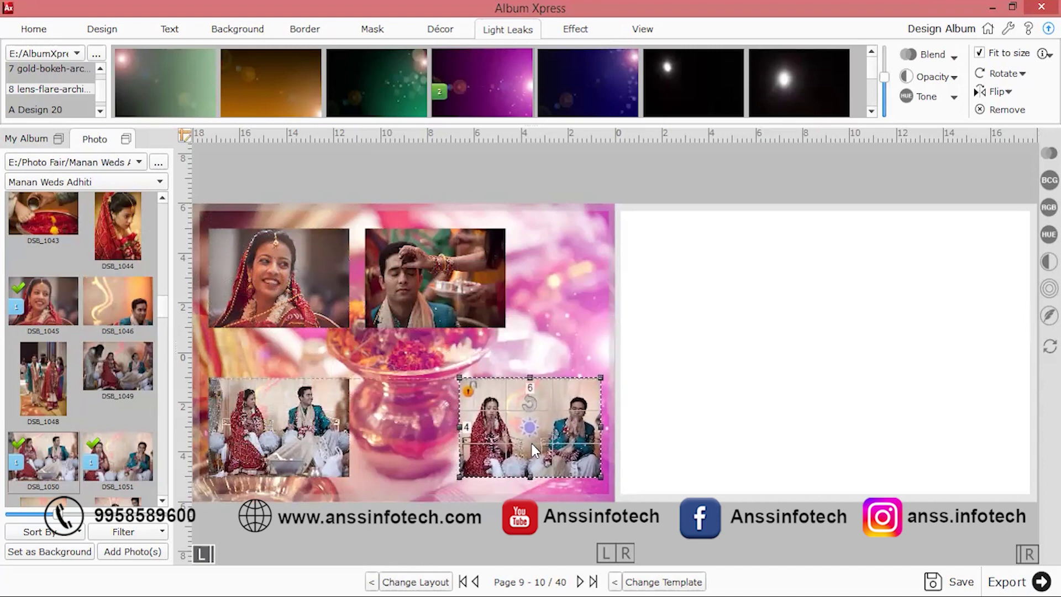
drag(483, 290, 581, 302)
click(762, 312)
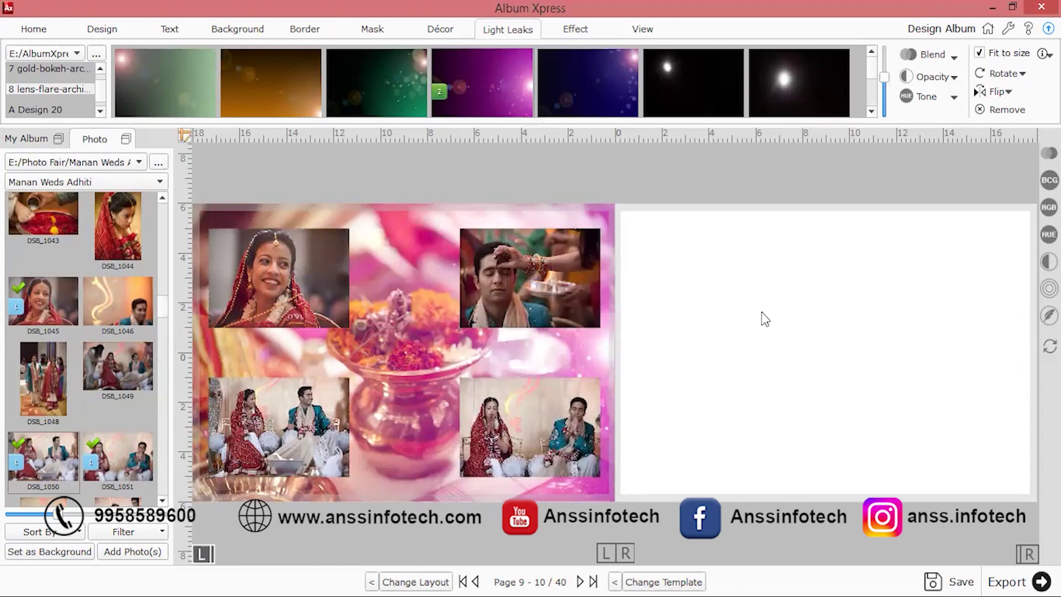
Step: Add photos DSB_1090, DSB_1092 and DSB_1093 to page 10 only, and apply the magenta Ganesha wedding template to that page
click(1030, 544)
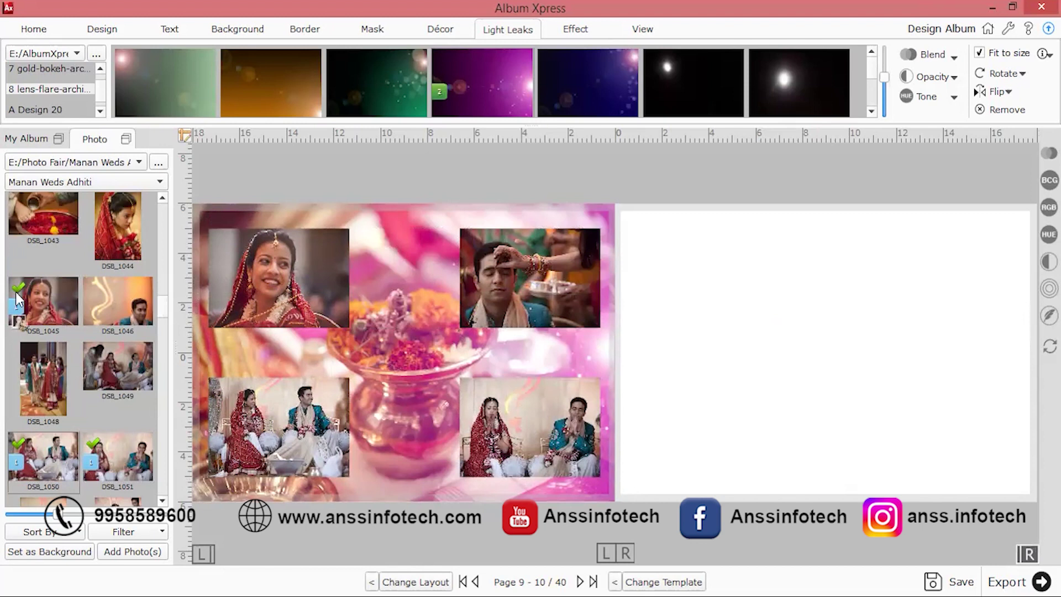
scroll(55, 306, down, 6)
double_click(121, 357)
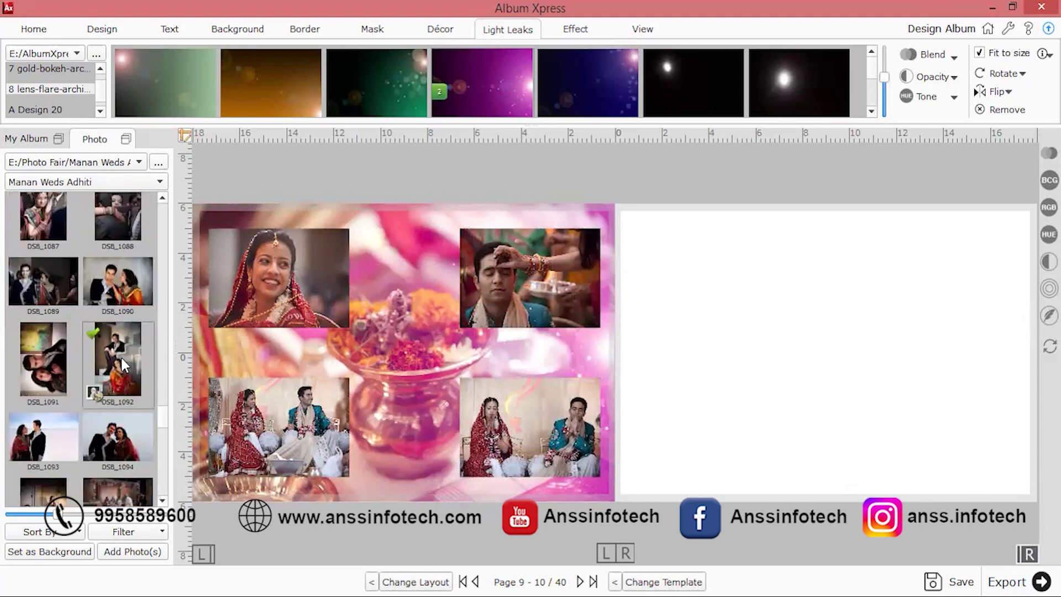
double_click(41, 438)
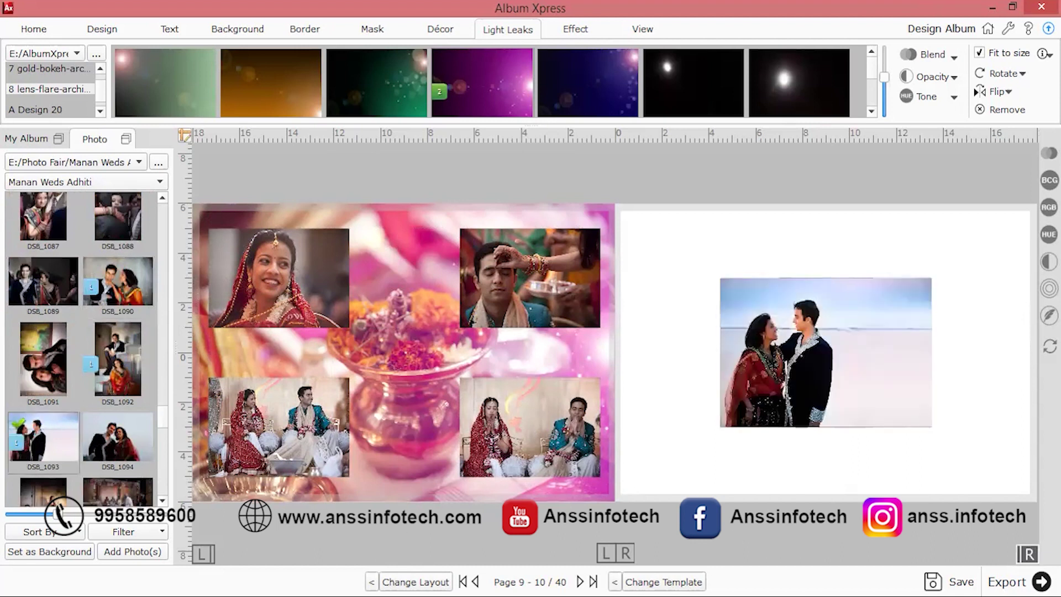
click(669, 582)
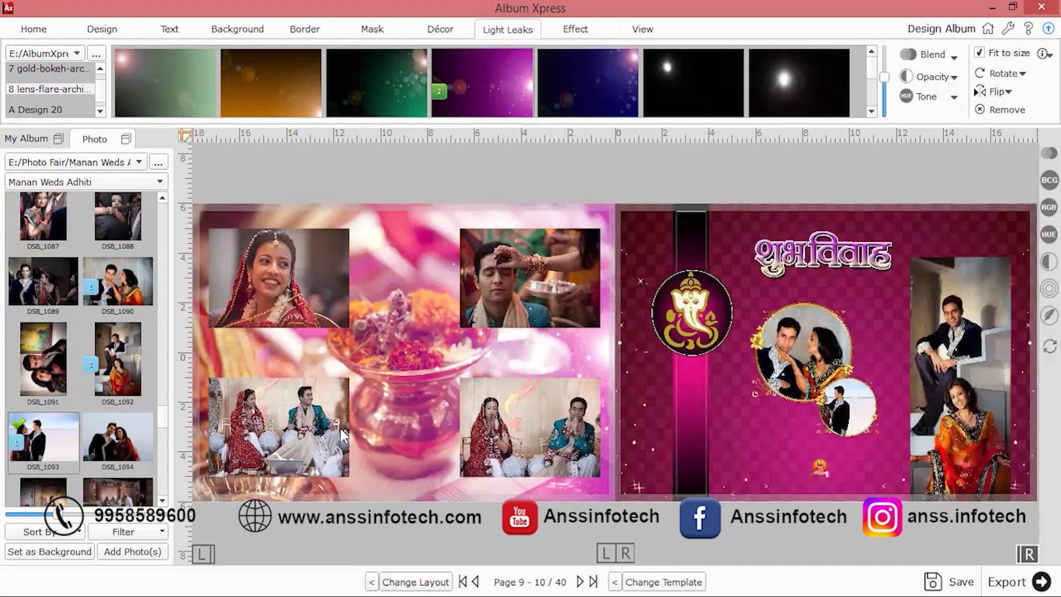
Step: Change page 10's template to the white one with black-and-white patterned strips, a small diamond photo and one large photo
click(685, 577)
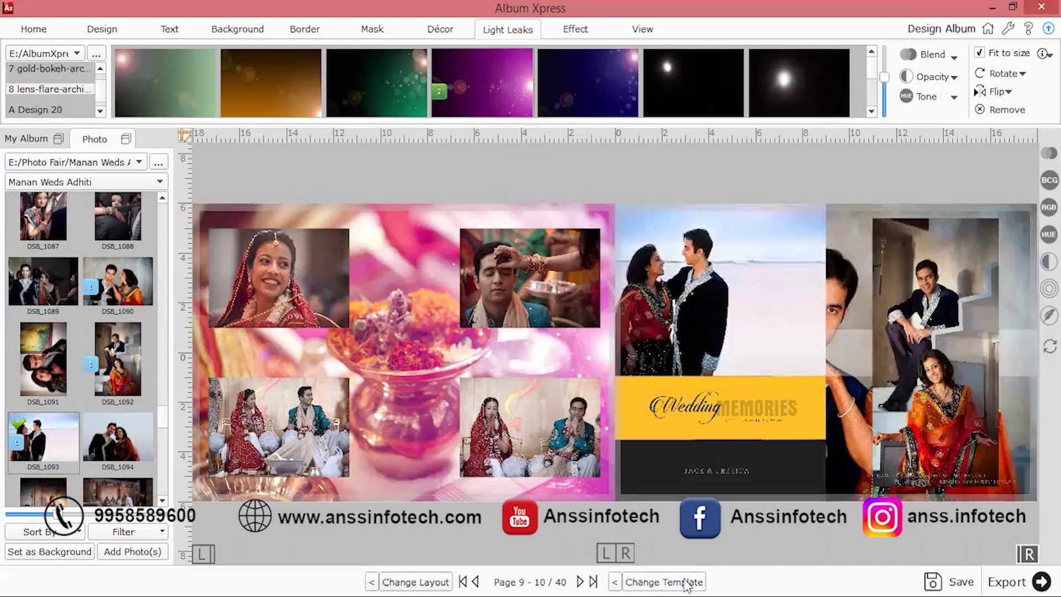
click(684, 580)
click(684, 580)
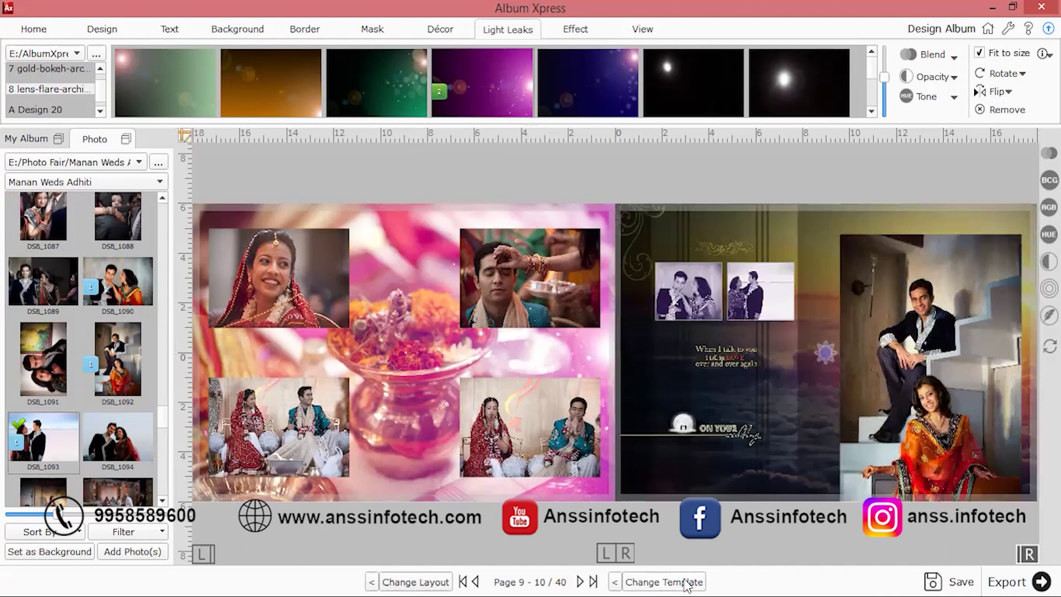
click(684, 582)
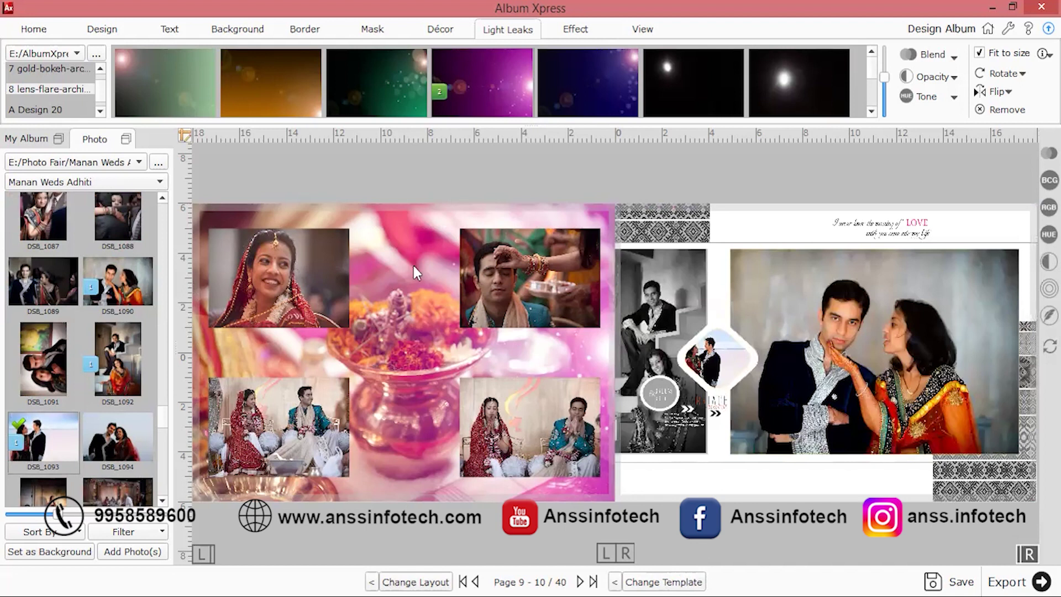
Step: Open the blank spread for pages 11 - 12 and bring back the list of wedding photos
click(22, 139)
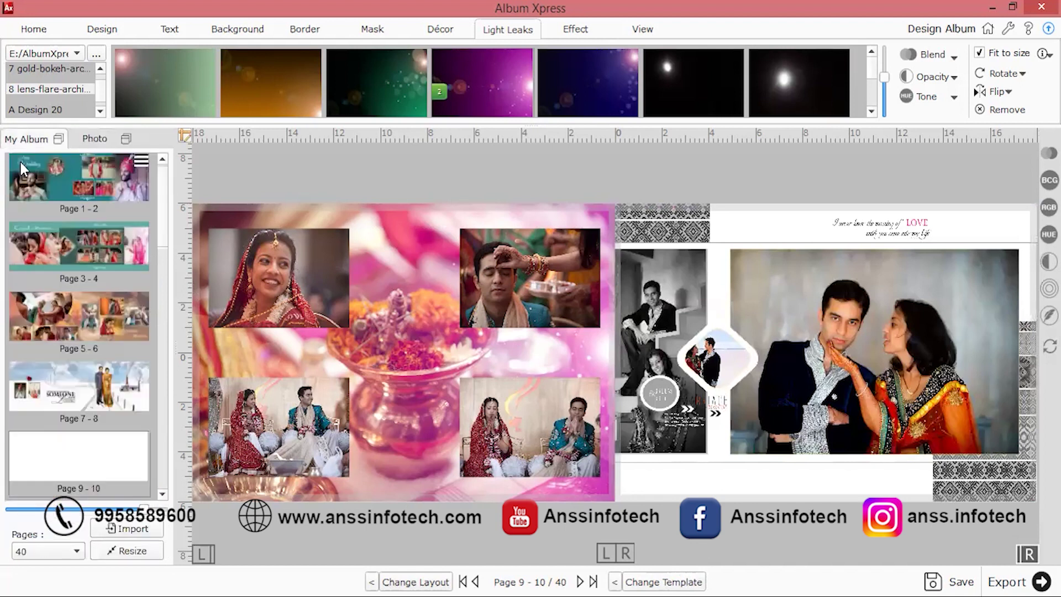
click(163, 494)
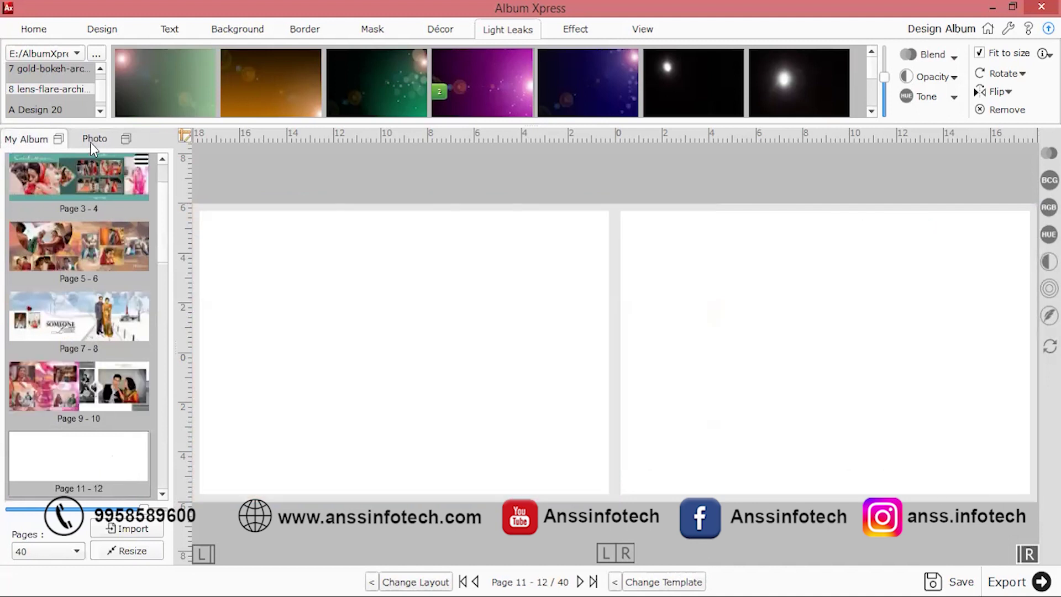
click(95, 138)
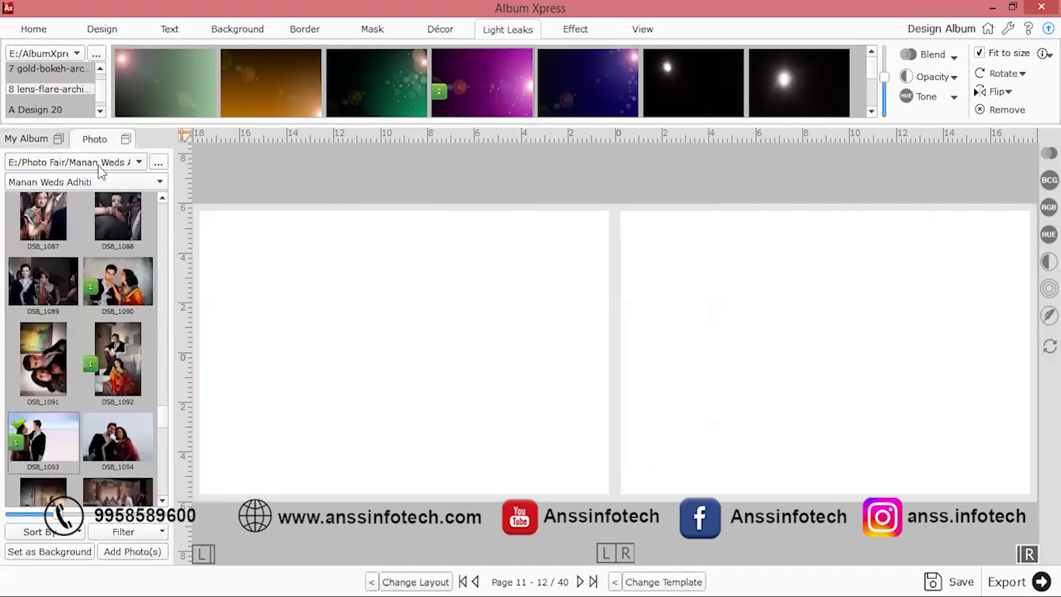
Step: Add group photo DSB_1101 to the spread, place it on page 11 and enlarge it to 17 x 11.31
scroll(108, 277, up, 5)
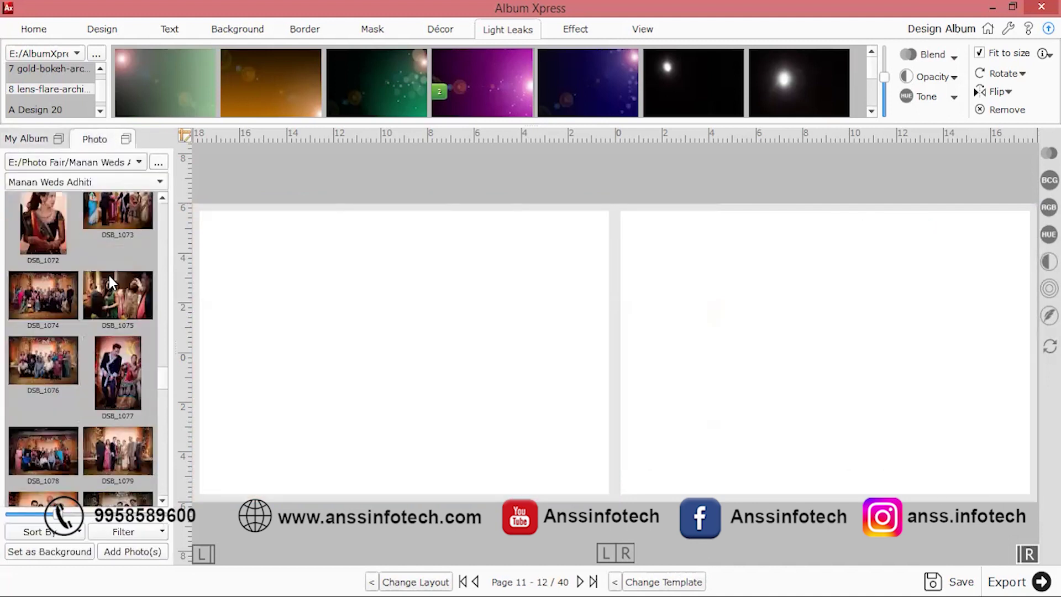
scroll(108, 276, up, 2)
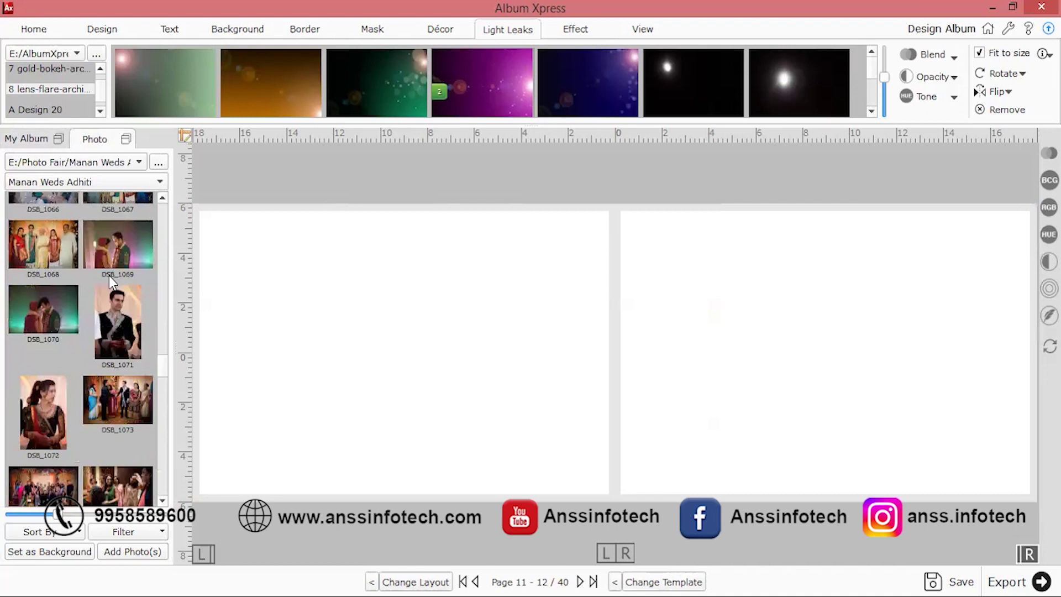
scroll(108, 276, down, 10)
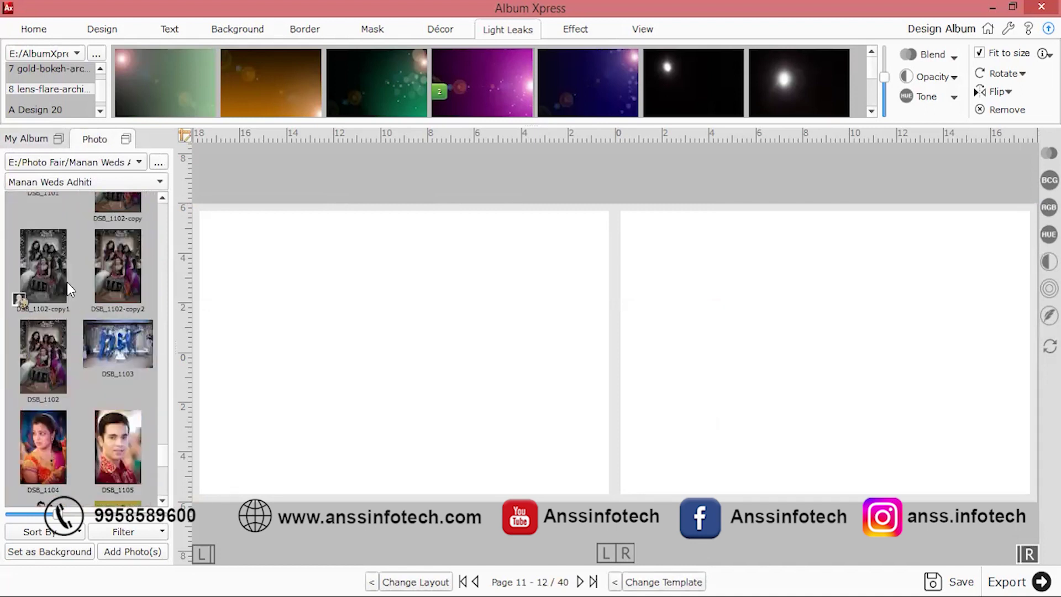
scroll(103, 389, down, 5)
scroll(102, 390, up, 6)
double_click(49, 360)
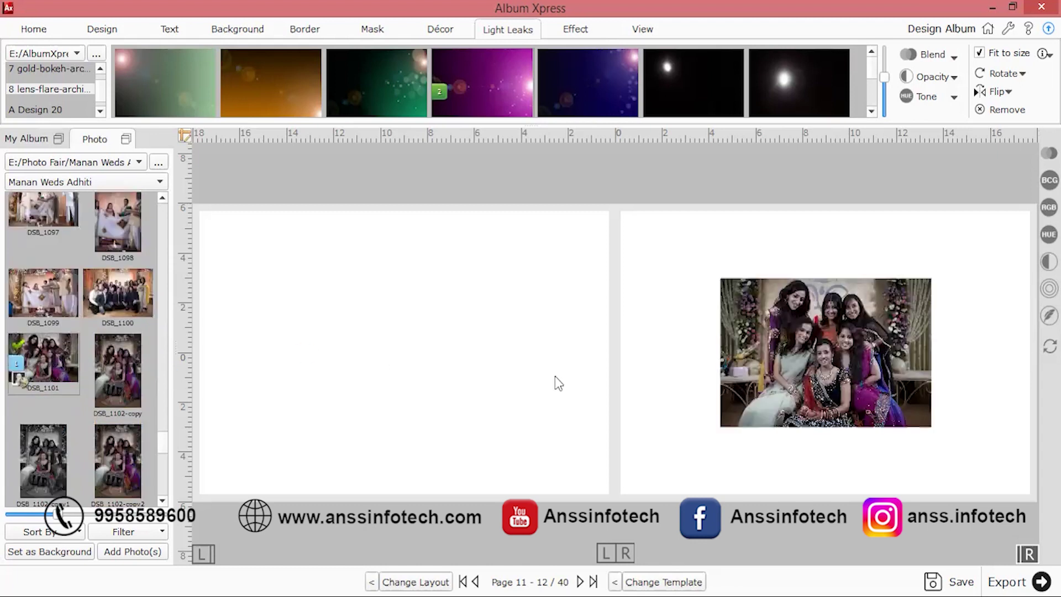
drag(773, 332, 259, 267)
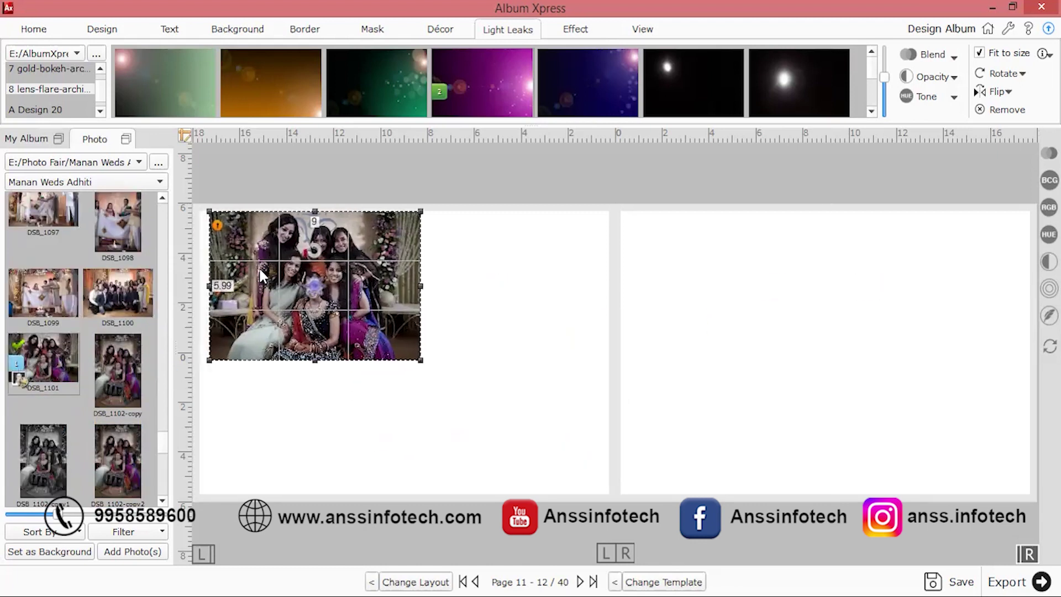
drag(422, 364, 614, 550)
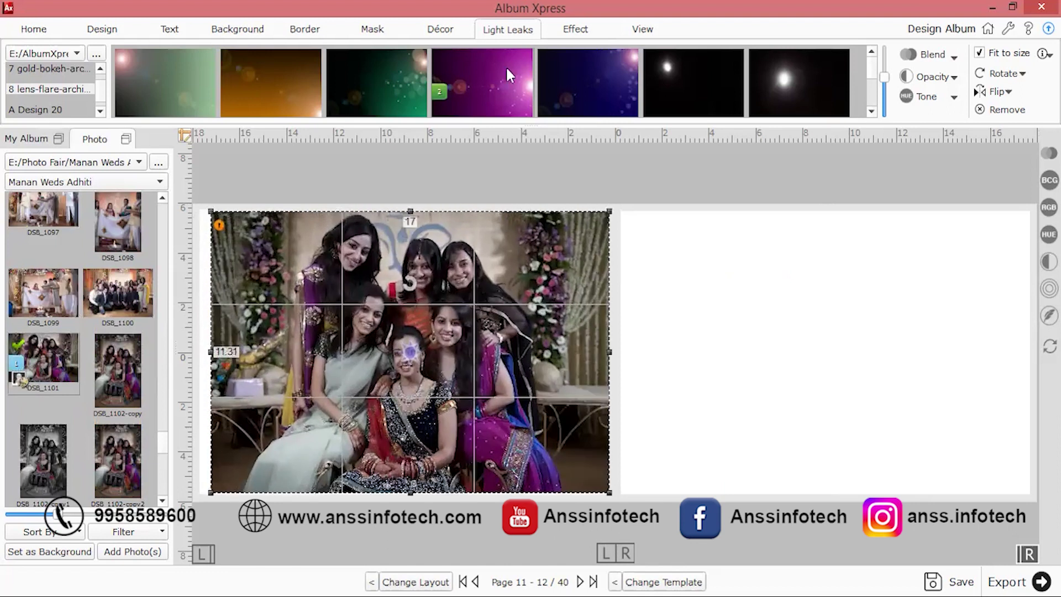
Step: Use the Highlighter with brush size 429 to bring back colour on the seated woman in front, and leave without saving
click(42, 36)
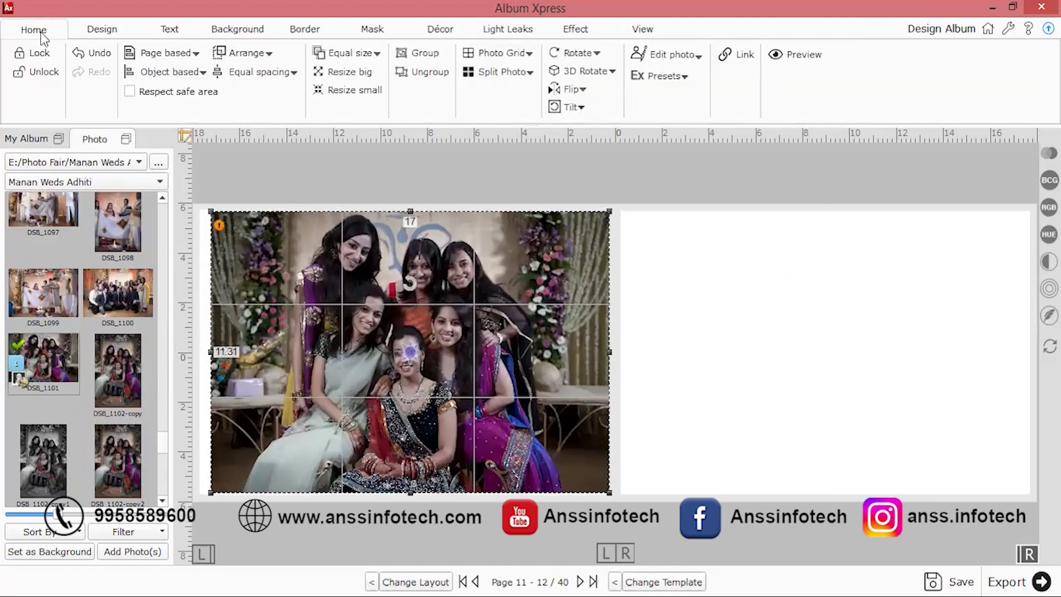
click(685, 58)
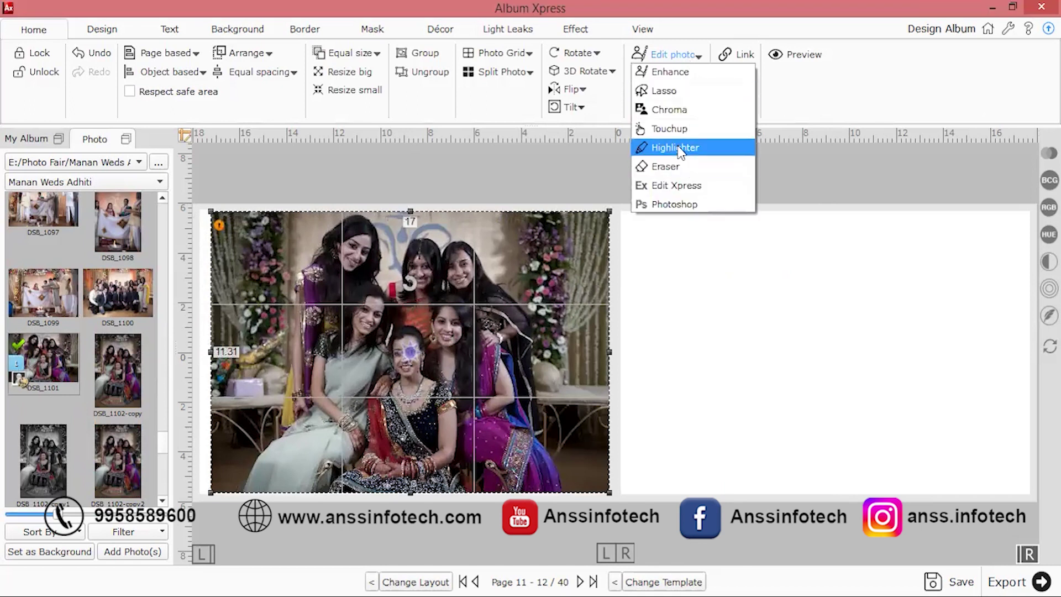
click(680, 150)
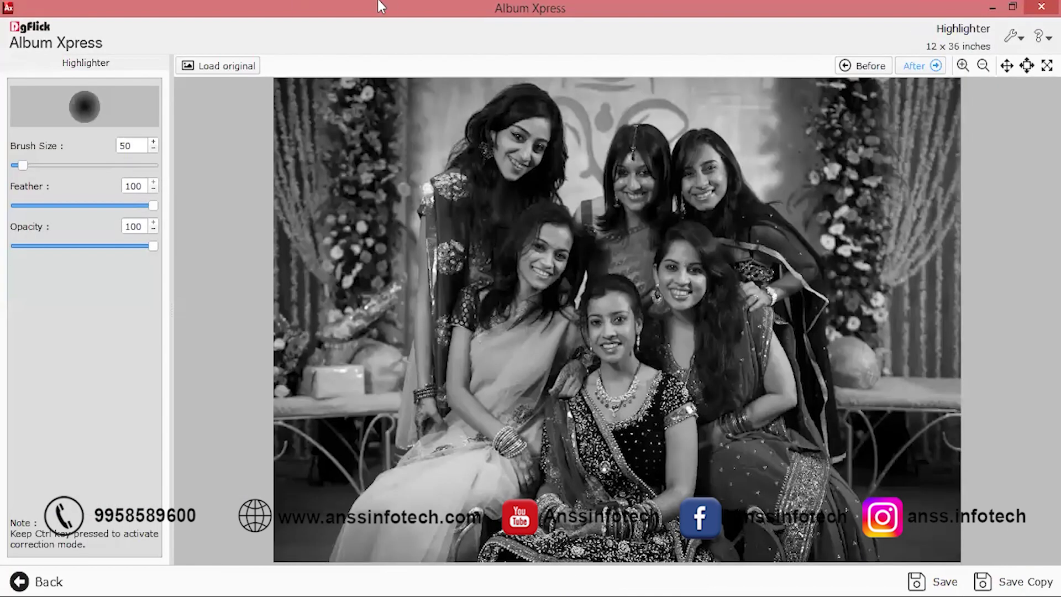
drag(22, 165, 87, 203)
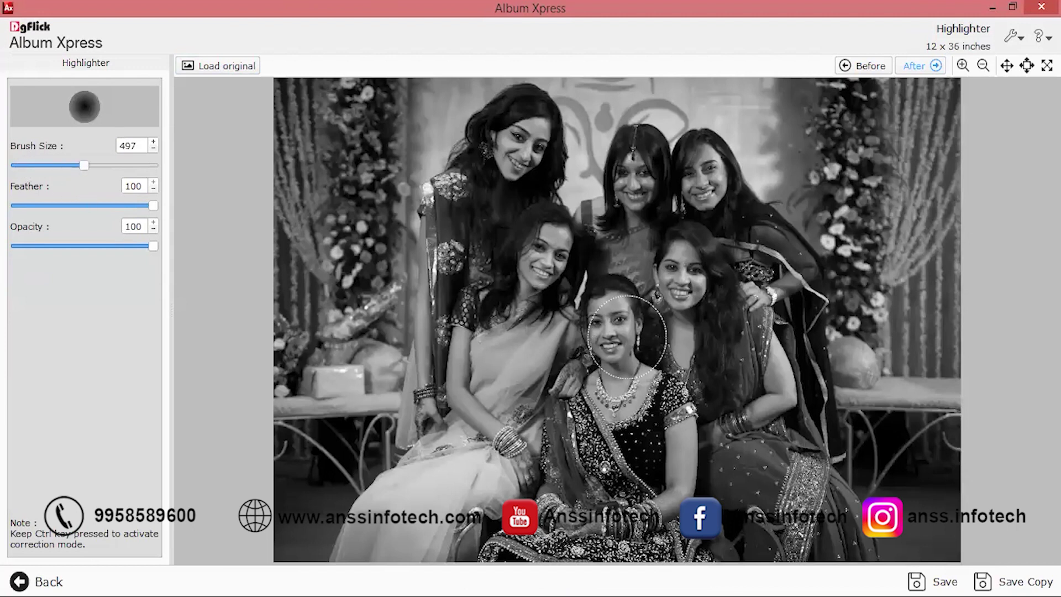
drag(84, 165, 75, 166)
mouse_move(615, 305)
mouse_down()
mouse_move(635, 381)
mouse_move(662, 405)
mouse_move(661, 510)
mouse_move(635, 533)
mouse_move(529, 547)
mouse_move(564, 509)
mouse_move(579, 470)
mouse_move(572, 430)
mouse_move(594, 413)
mouse_move(607, 364)
mouse_move(636, 432)
mouse_move(643, 504)
mouse_move(655, 498)
mouse_move(651, 418)
mouse_move(639, 394)
mouse_move(650, 540)
mouse_move(662, 497)
mouse_move(741, 467)
mouse_move(734, 444)
mouse_move(735, 474)
mouse_up()
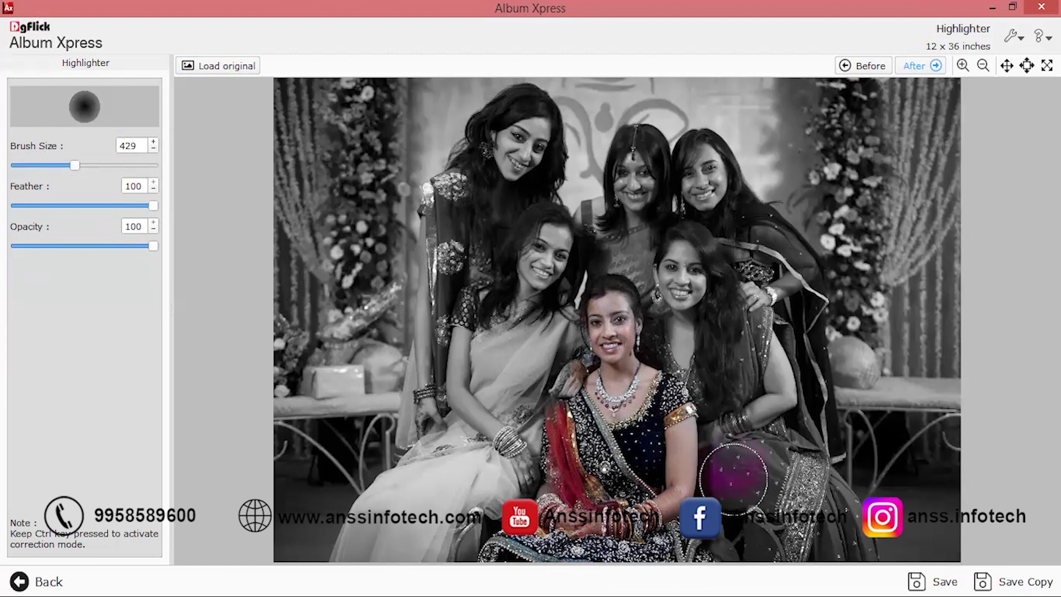
click(44, 579)
click(573, 328)
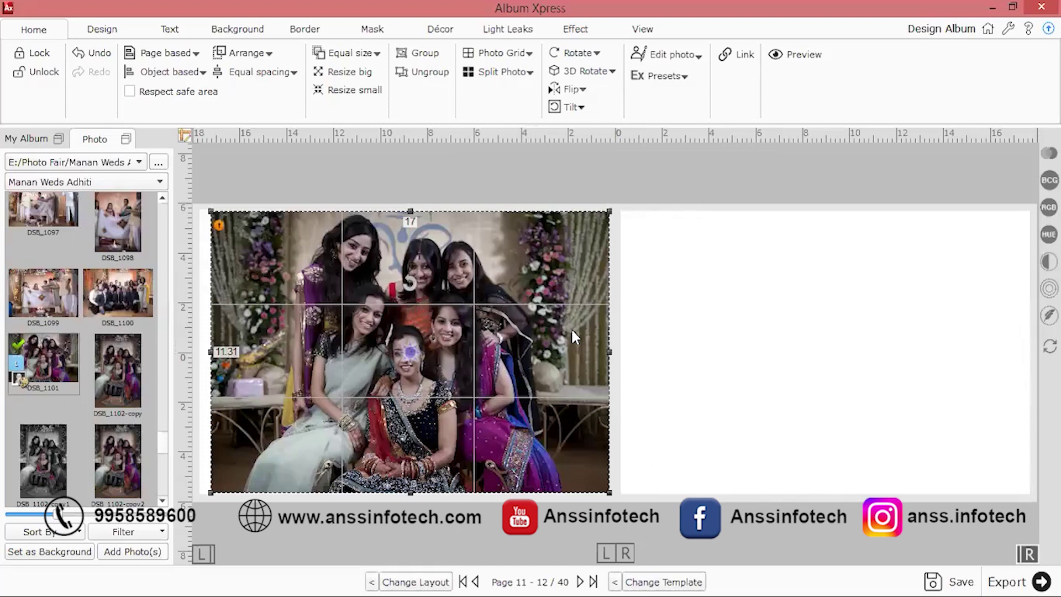
Step: Blur the group photo by 26, restore the seated woman with a 347 correction brush, and leave the editor without saving
click(675, 55)
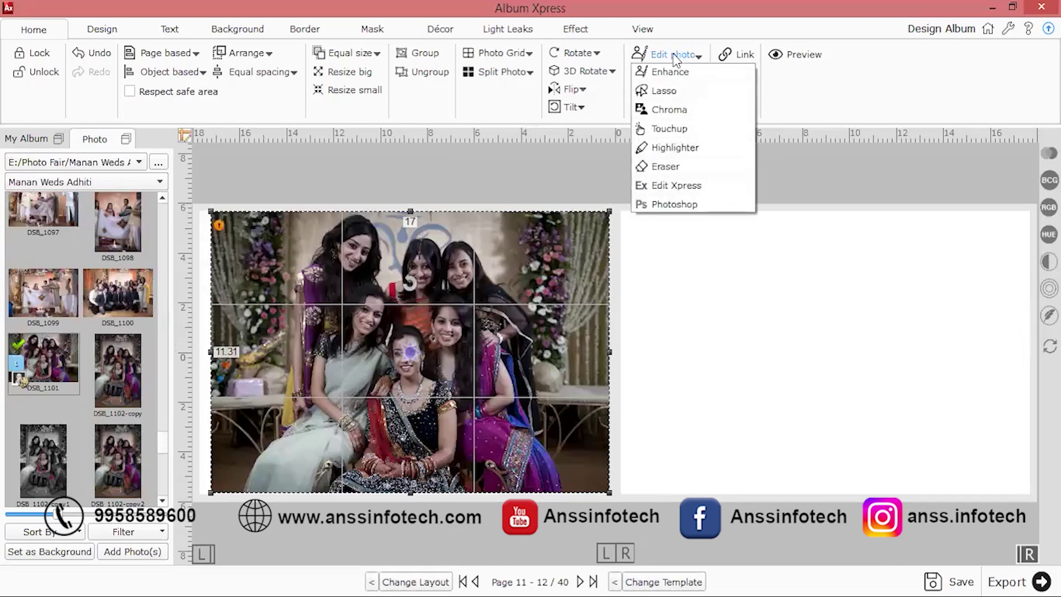
click(685, 83)
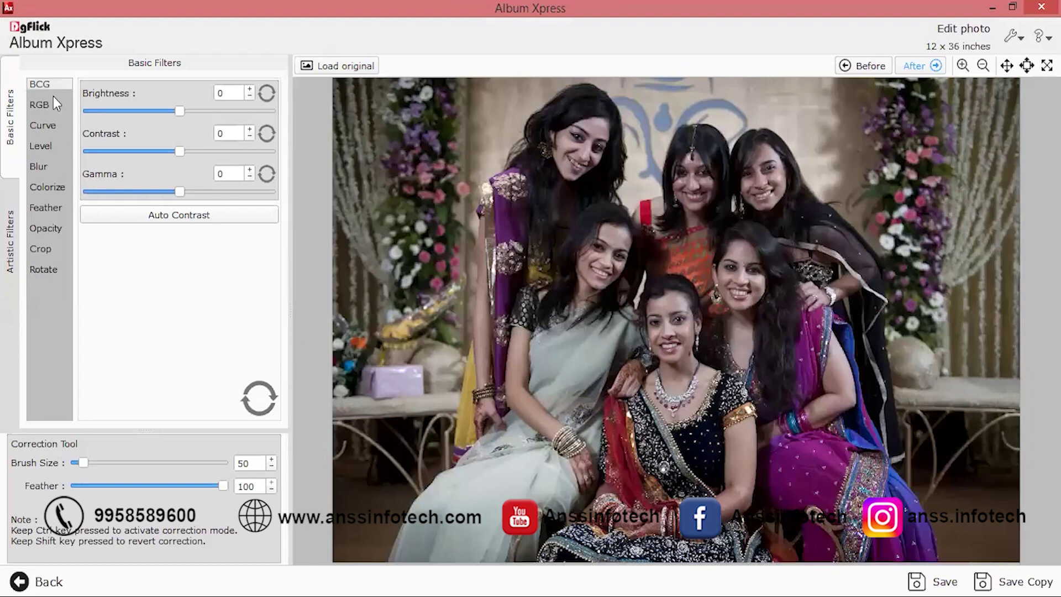
click(45, 168)
drag(92, 121, 143, 136)
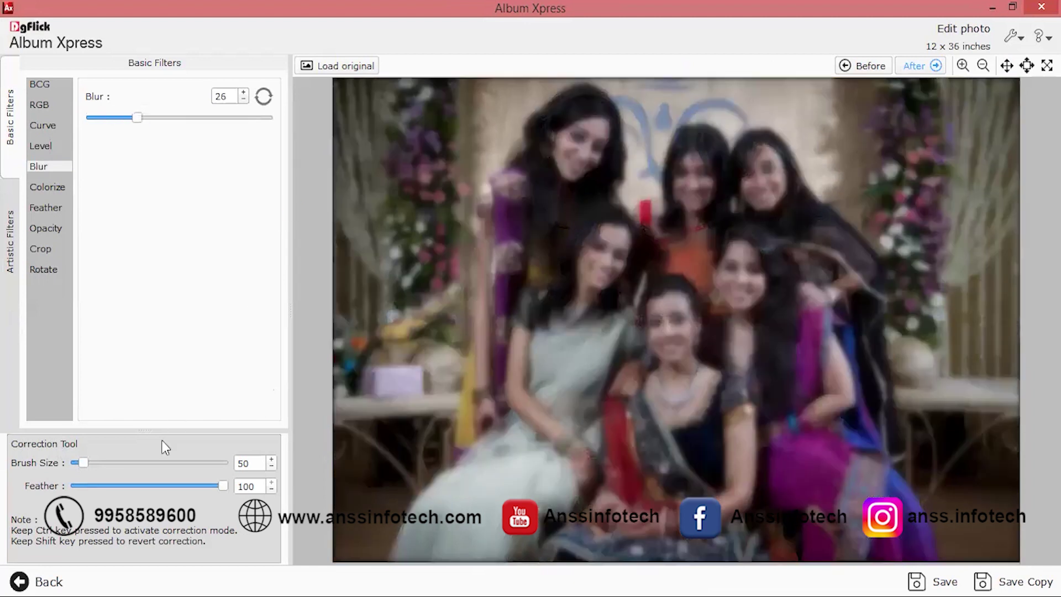
drag(84, 465, 121, 466)
drag(118, 466, 126, 463)
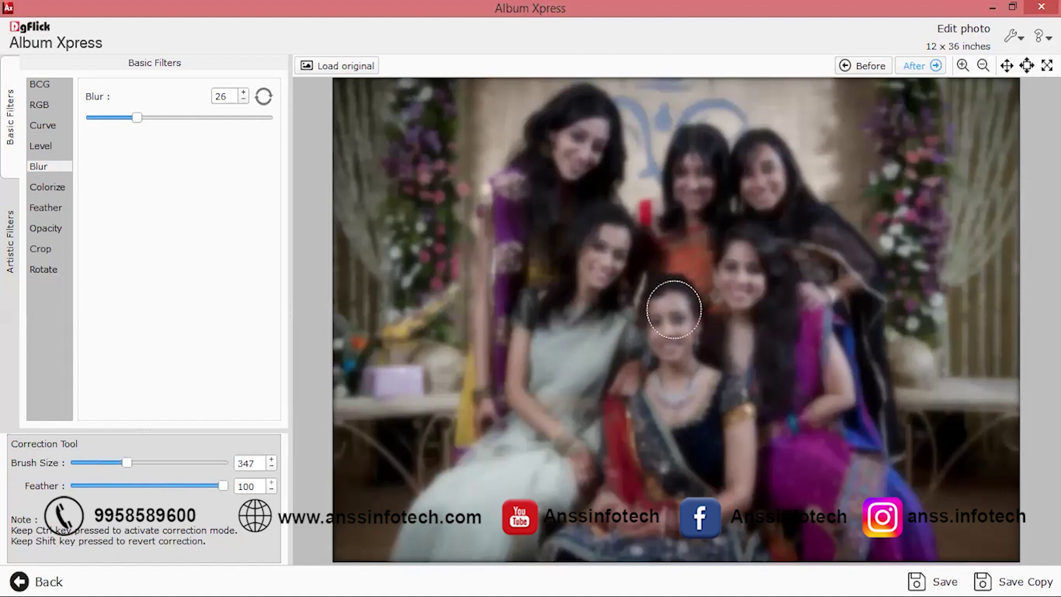
mouse_move(673, 316)
mouse_down()
mouse_move(671, 402)
mouse_move(665, 311)
mouse_move(738, 418)
mouse_move(749, 513)
mouse_move(733, 552)
mouse_move(611, 545)
mouse_move(654, 509)
mouse_move(630, 415)
mouse_move(624, 478)
mouse_move(598, 530)
mouse_move(567, 550)
mouse_move(622, 492)
mouse_move(665, 413)
mouse_move(696, 478)
mouse_move(694, 452)
mouse_move(652, 464)
mouse_move(677, 421)
mouse_move(699, 416)
mouse_move(725, 565)
mouse_move(638, 392)
mouse_move(655, 369)
mouse_move(661, 308)
mouse_move(710, 373)
mouse_move(699, 437)
mouse_up()
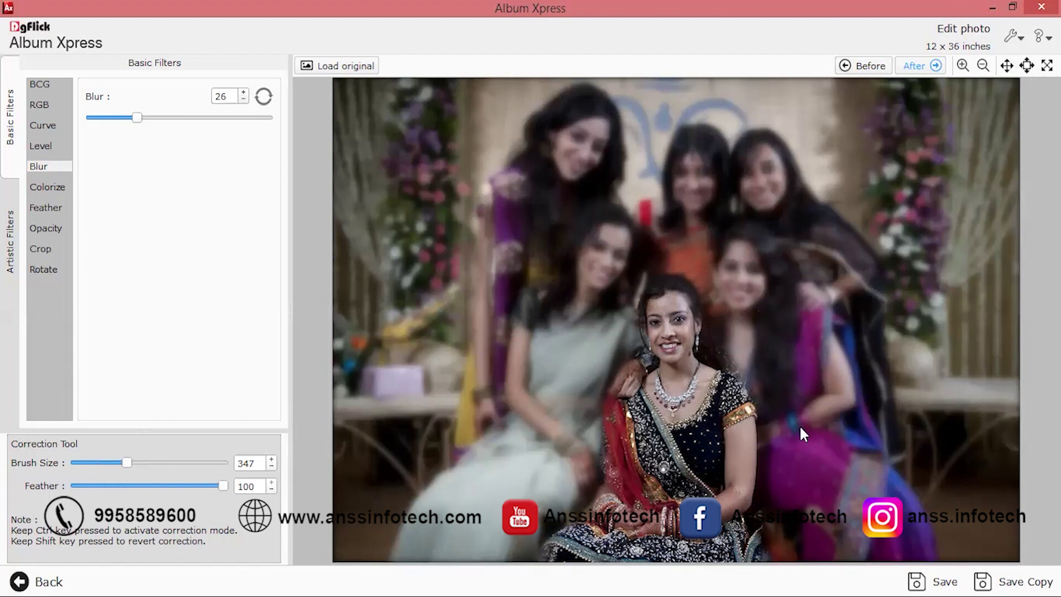
click(20, 582)
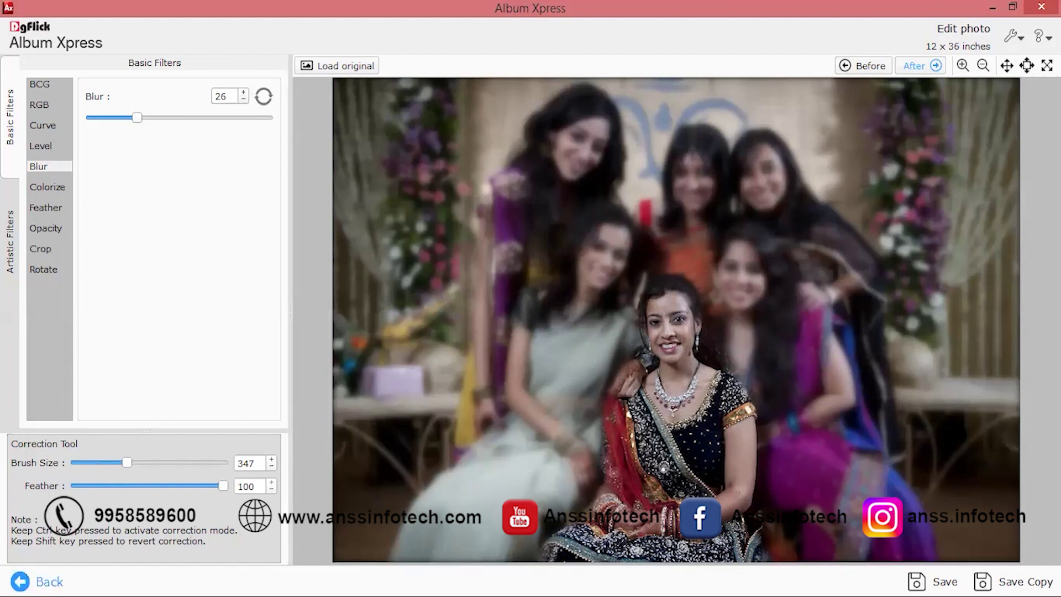
click(580, 324)
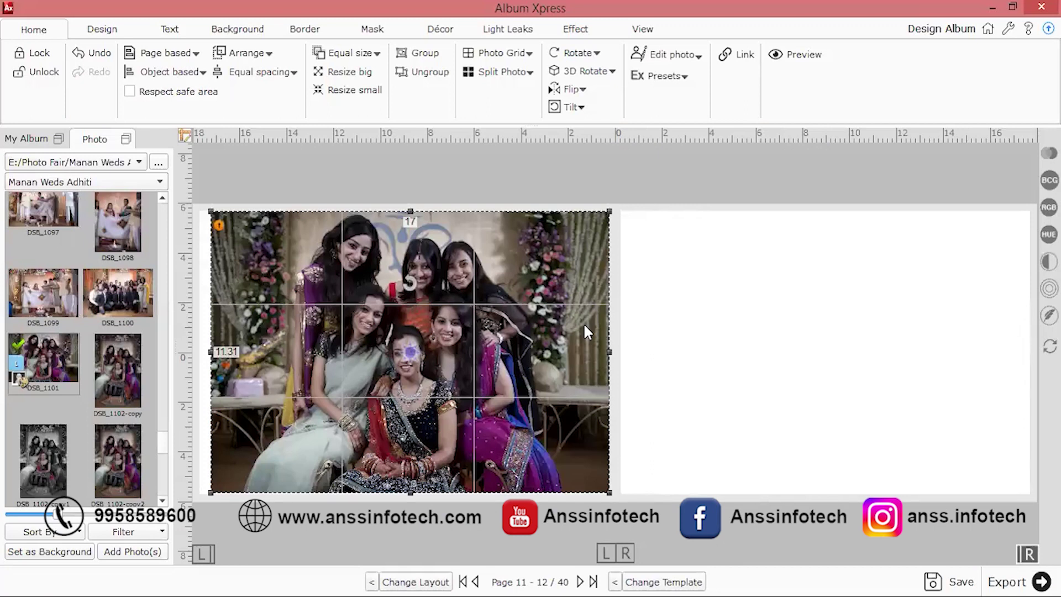
Step: Delete the group photo from page 11
key(Delete)
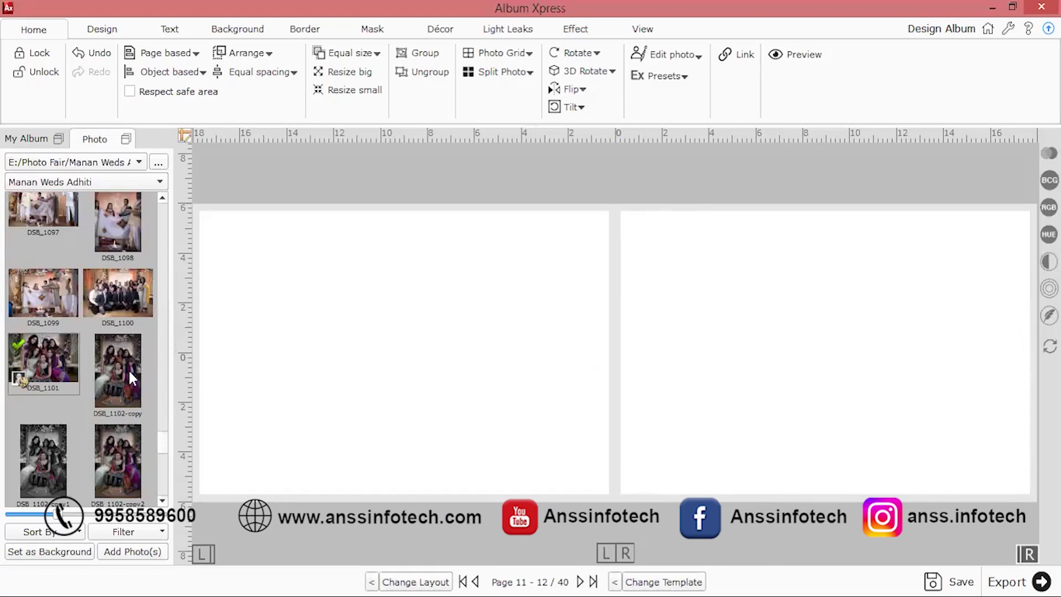
scroll(117, 369, up, 5)
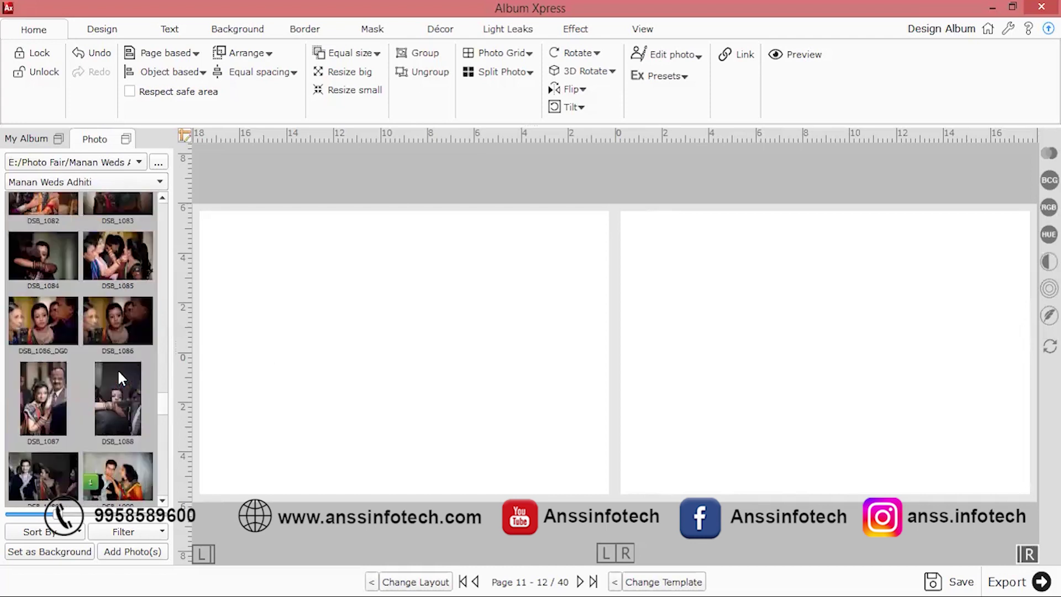
Step: Add the photo of the couple hugging by the wooden fence from E:/Photo Fair/Pre Wedding to page 11, sized about 16.35 x 10.90
click(123, 162)
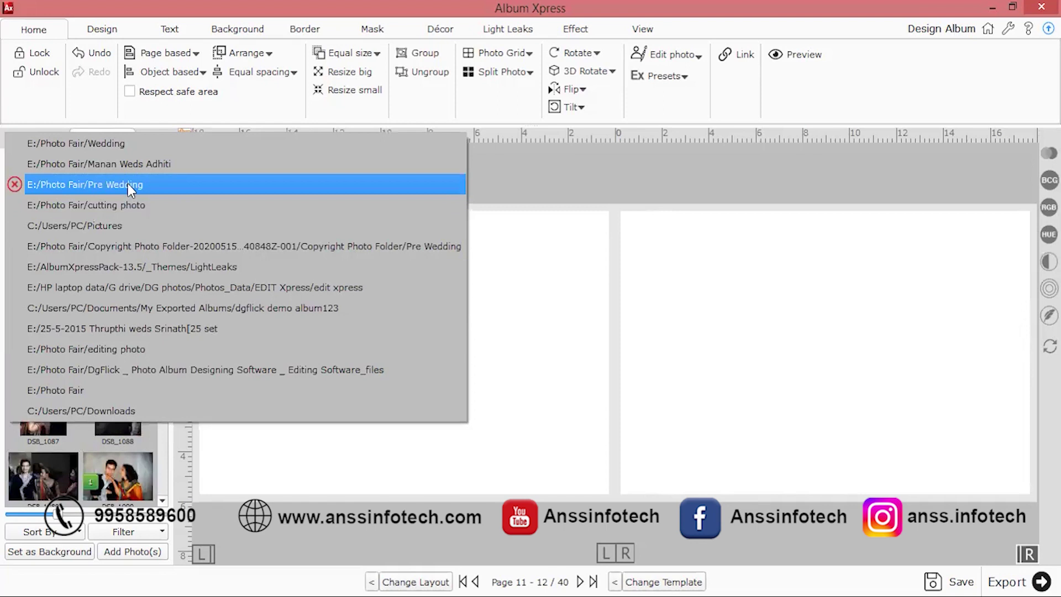
click(127, 183)
click(118, 448)
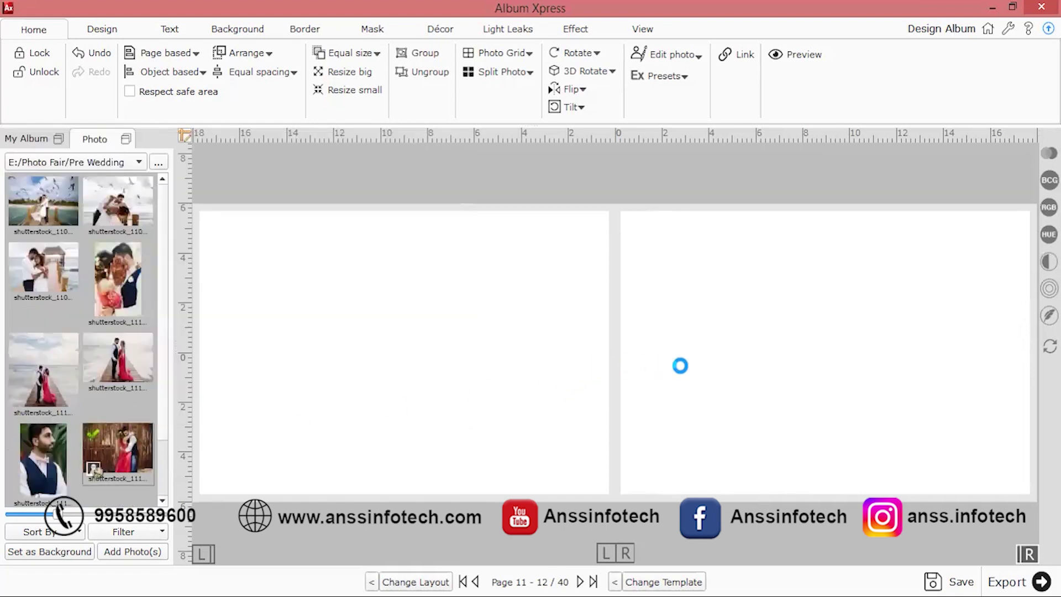
drag(590, 390, 228, 311)
drag(427, 367, 606, 523)
Step: Apply the magenta light leak to the couple's photo on page 11 and set its tone hue to 13
click(492, 22)
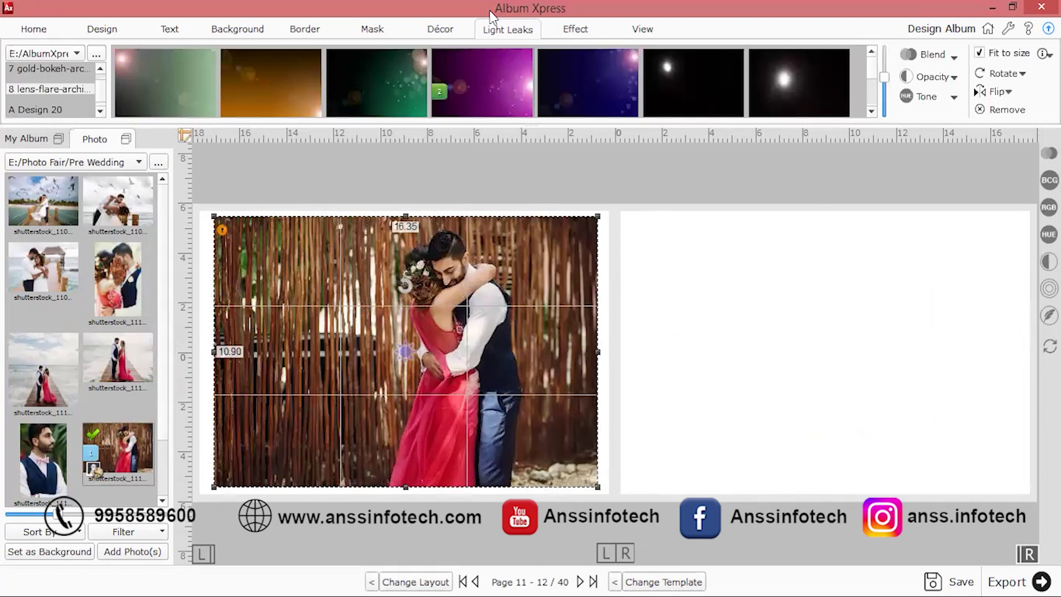
click(587, 113)
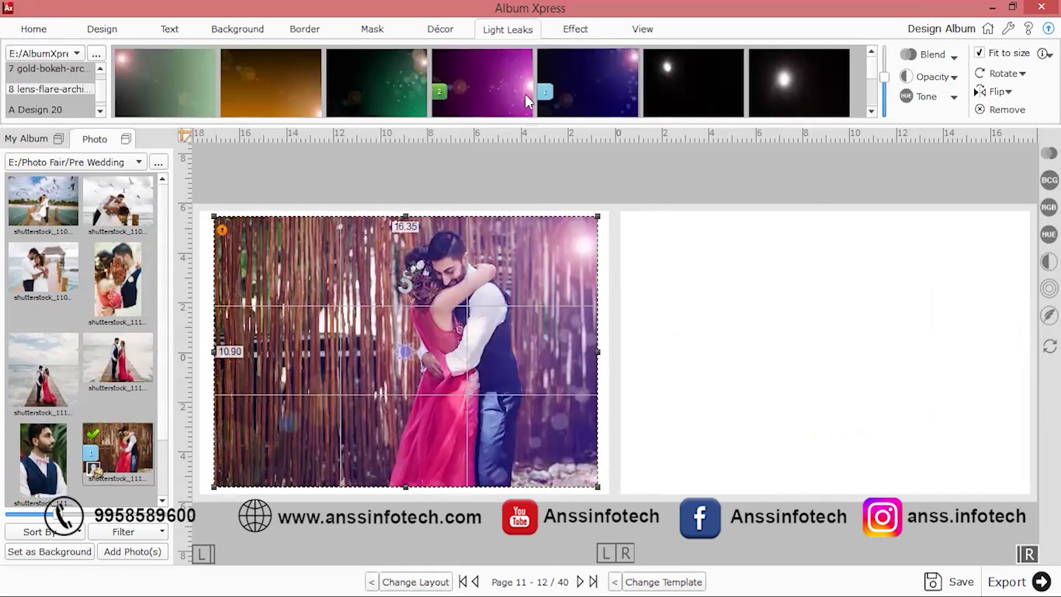
click(527, 101)
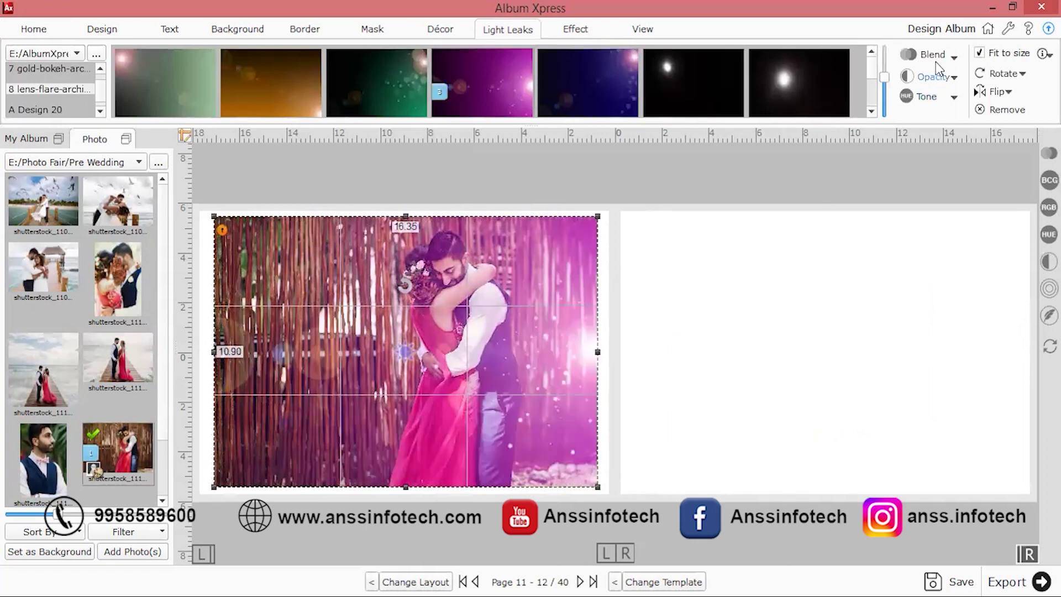
click(952, 98)
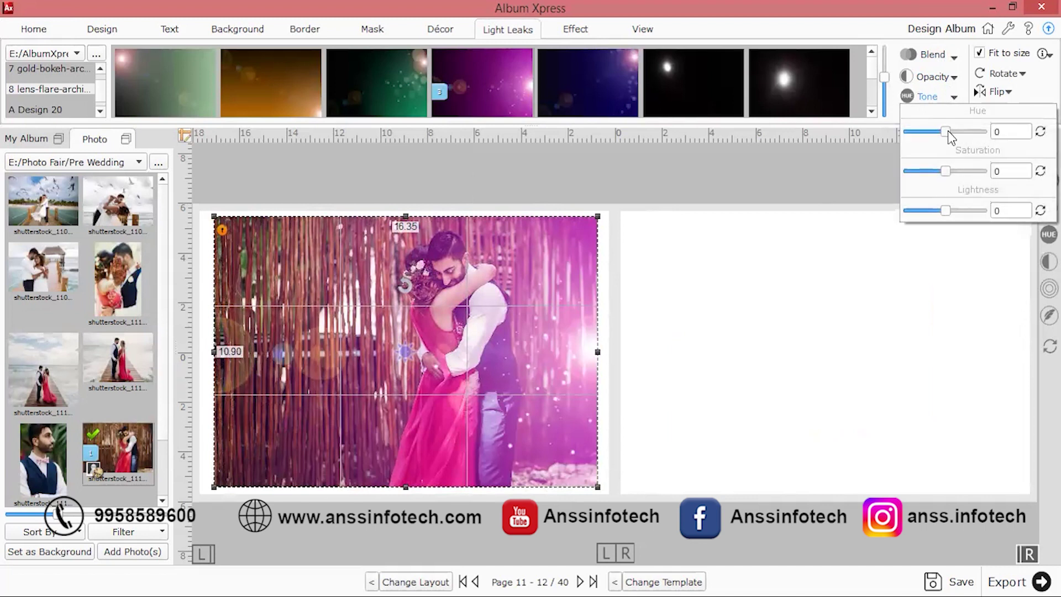
drag(956, 131, 950, 134)
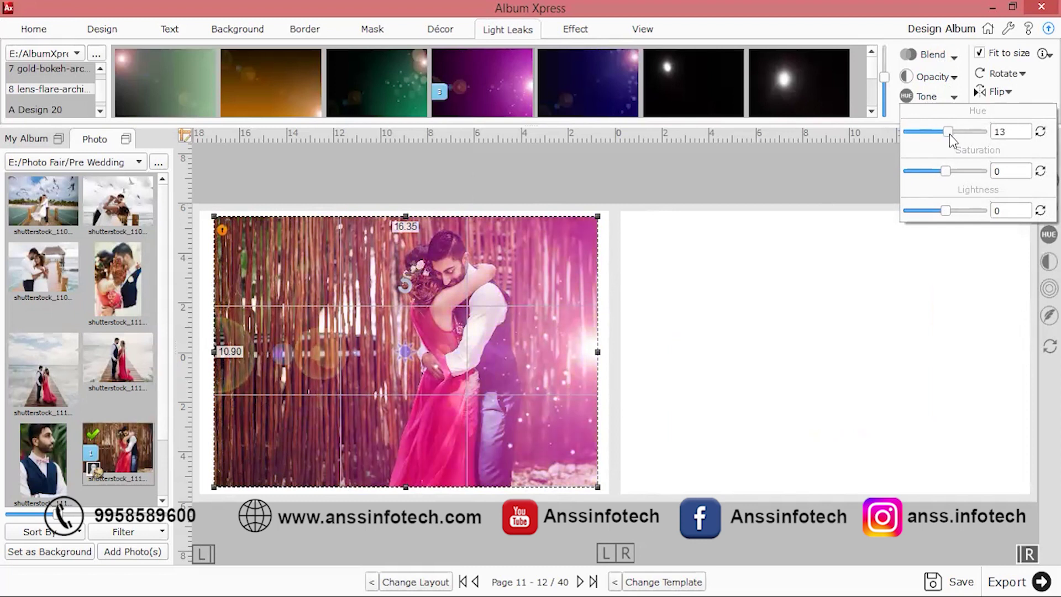
click(528, 311)
click(529, 313)
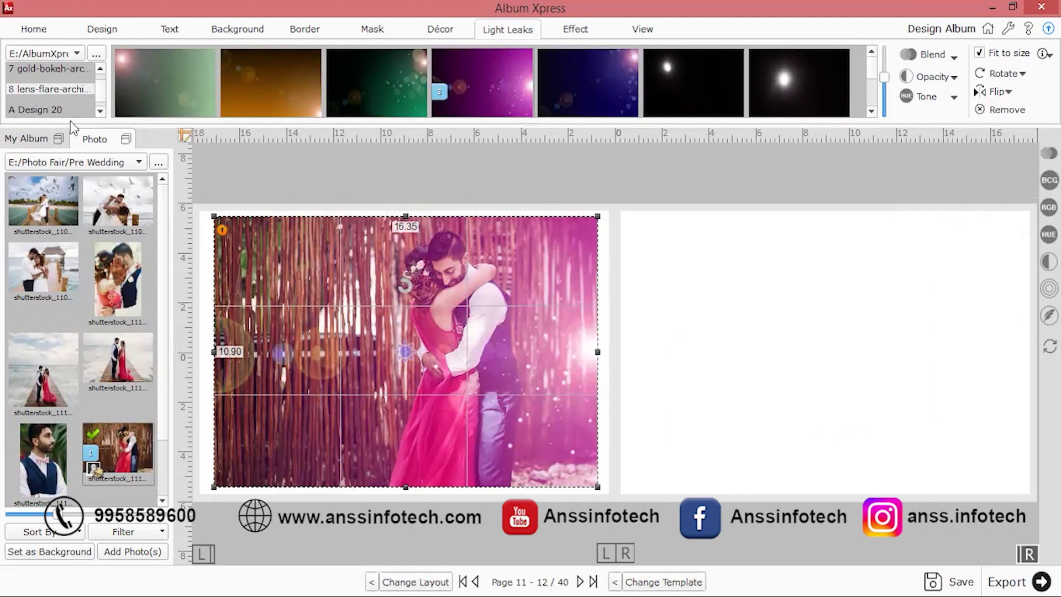
Step: Apply the white flower field overlay from the flowers light leak folder to the couple's photo on page 11
click(101, 113)
click(101, 113)
click(101, 113)
click(101, 113)
click(101, 110)
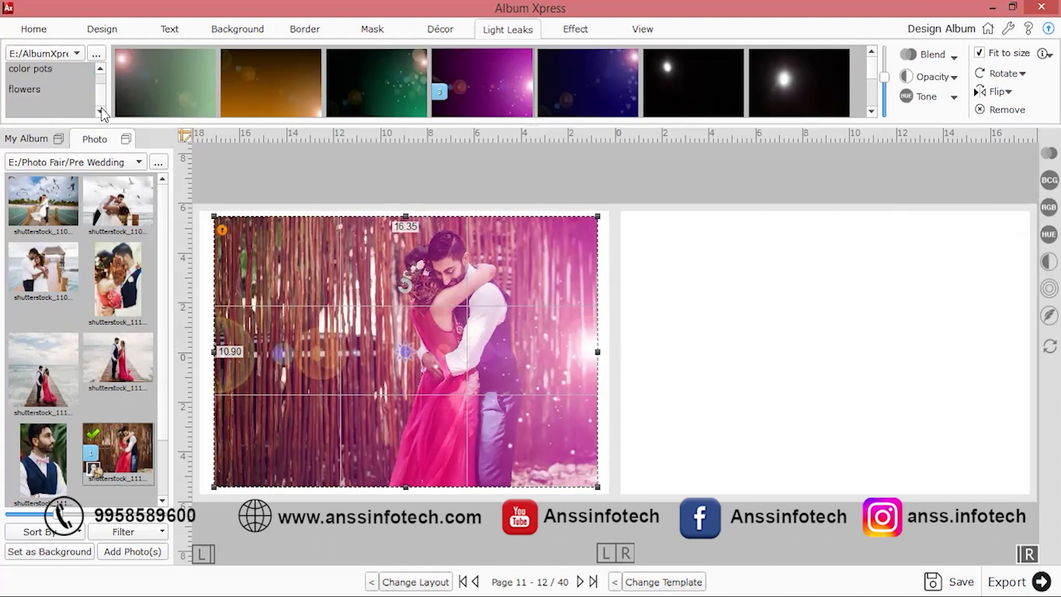
click(46, 95)
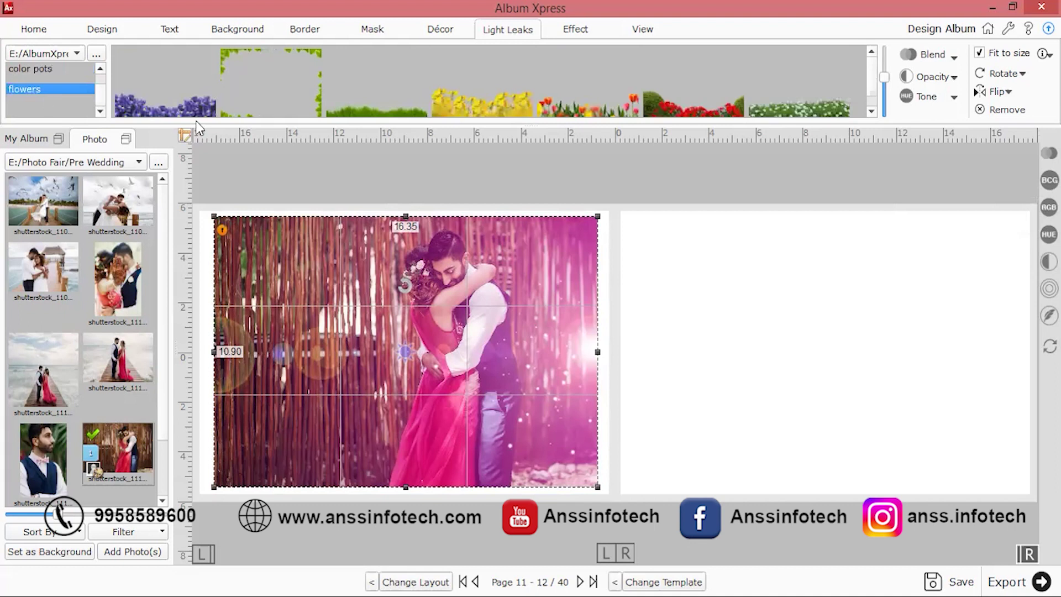
click(796, 111)
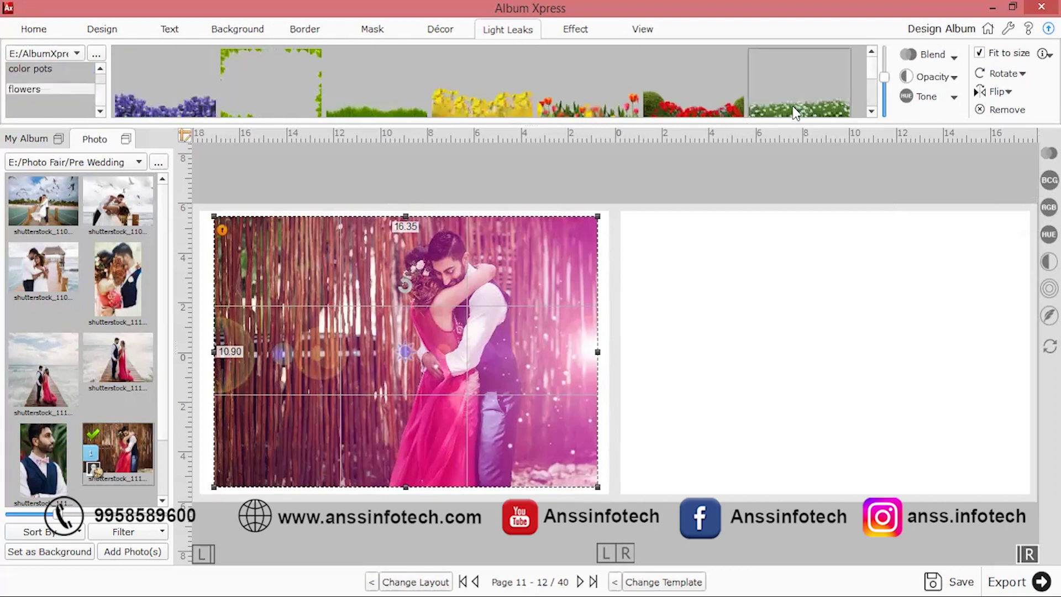
double_click(796, 110)
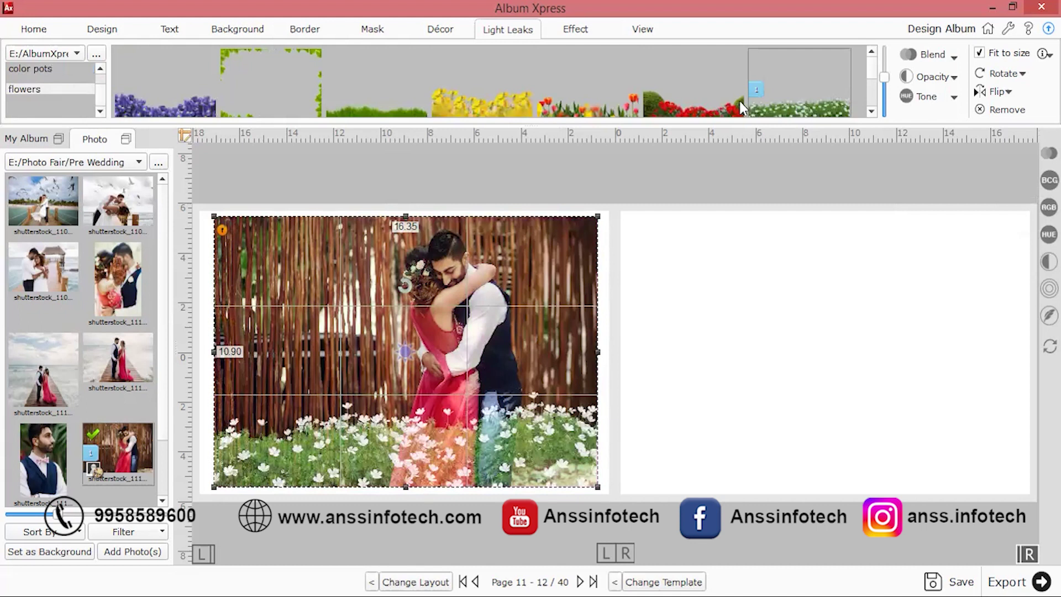
Step: Replace the overlay on the page 11 photo with a colourful confetti one from the color pots folder
key(Up)
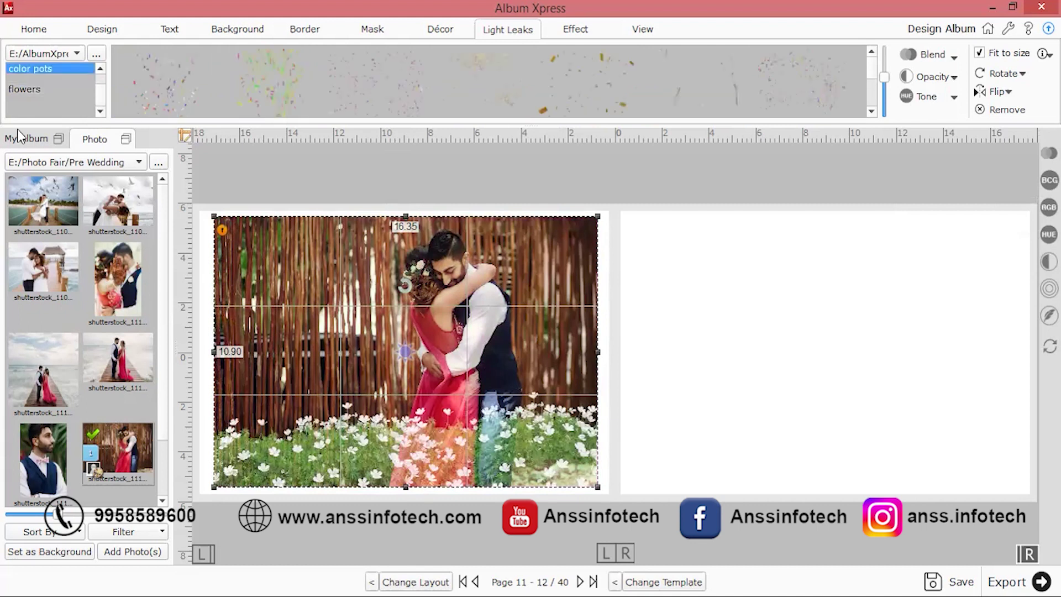
click(808, 79)
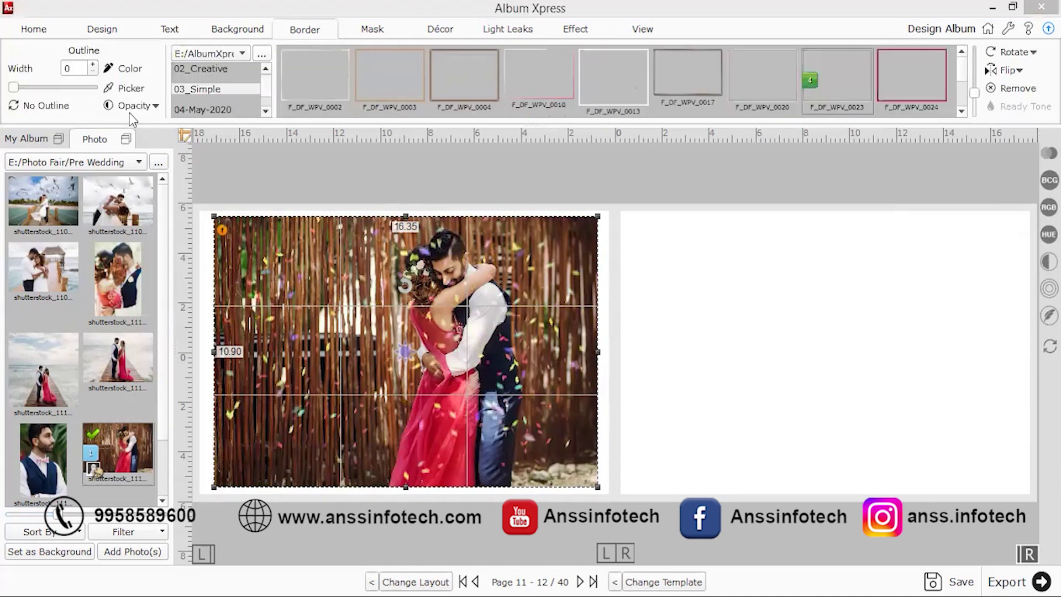
click(508, 29)
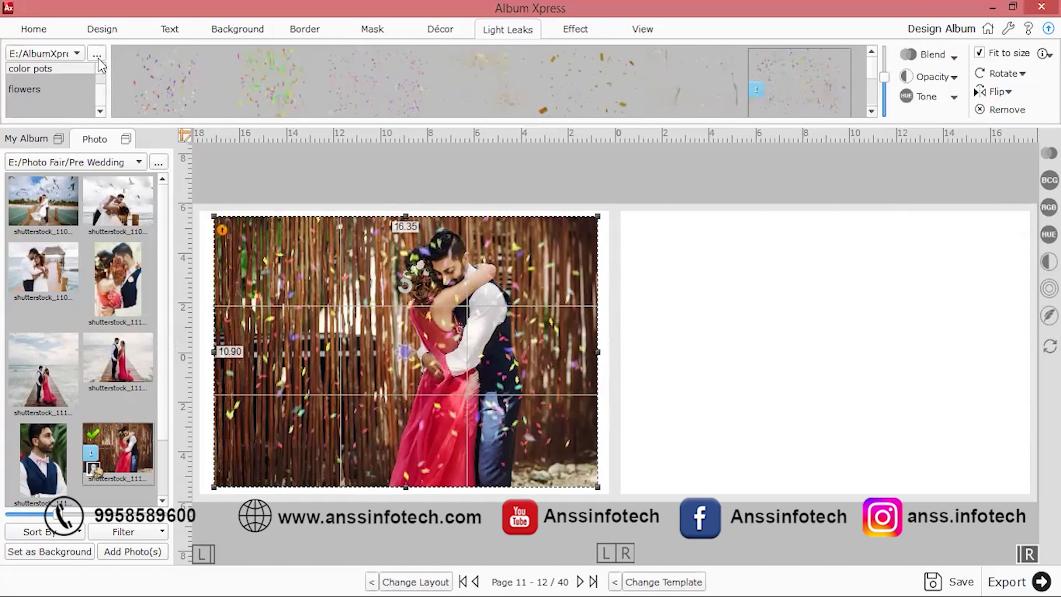
Step: Apply the sparkler ring from the Selected Light Leaks folder to the couple's photo on page 11
scroll(103, 71, down, 3)
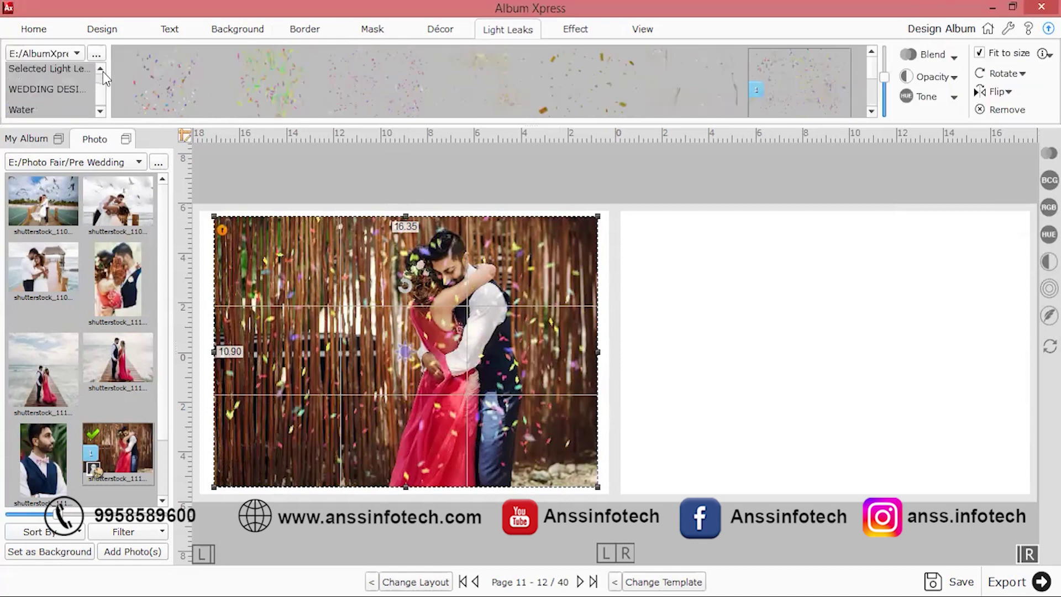
click(24, 113)
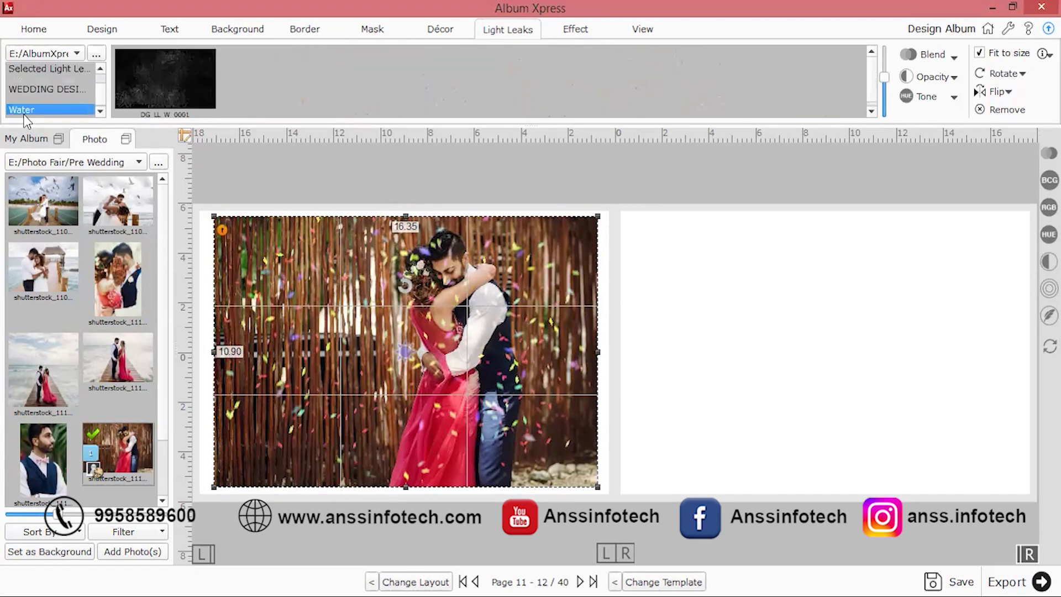
click(40, 88)
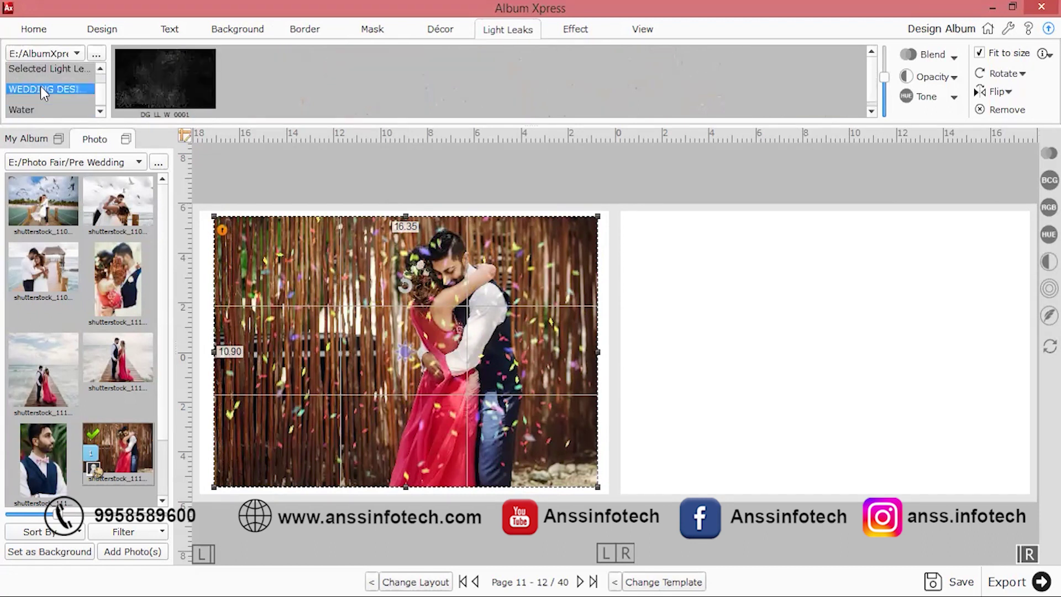
click(75, 69)
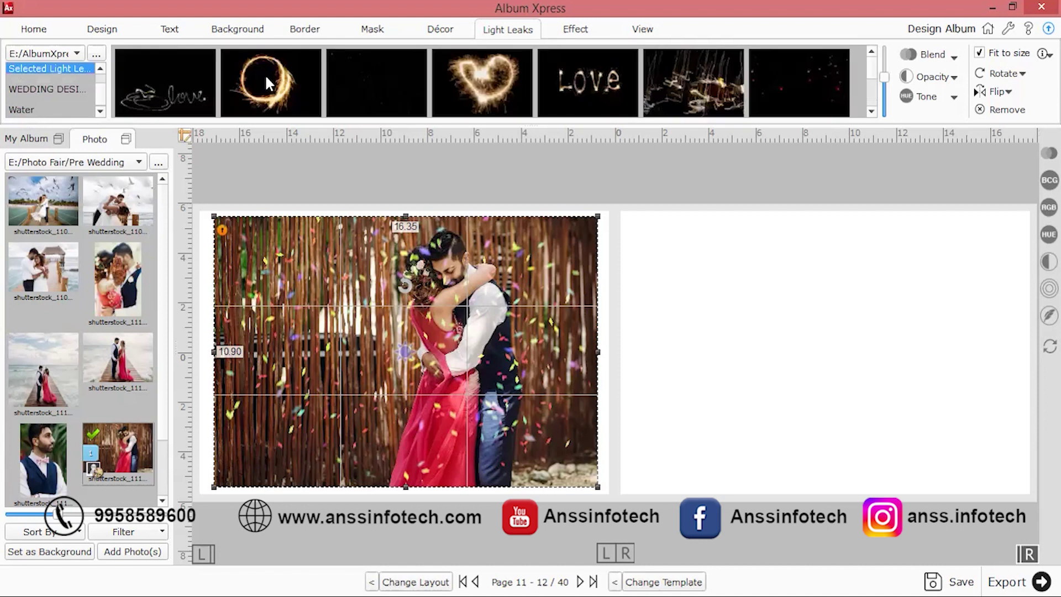
click(266, 78)
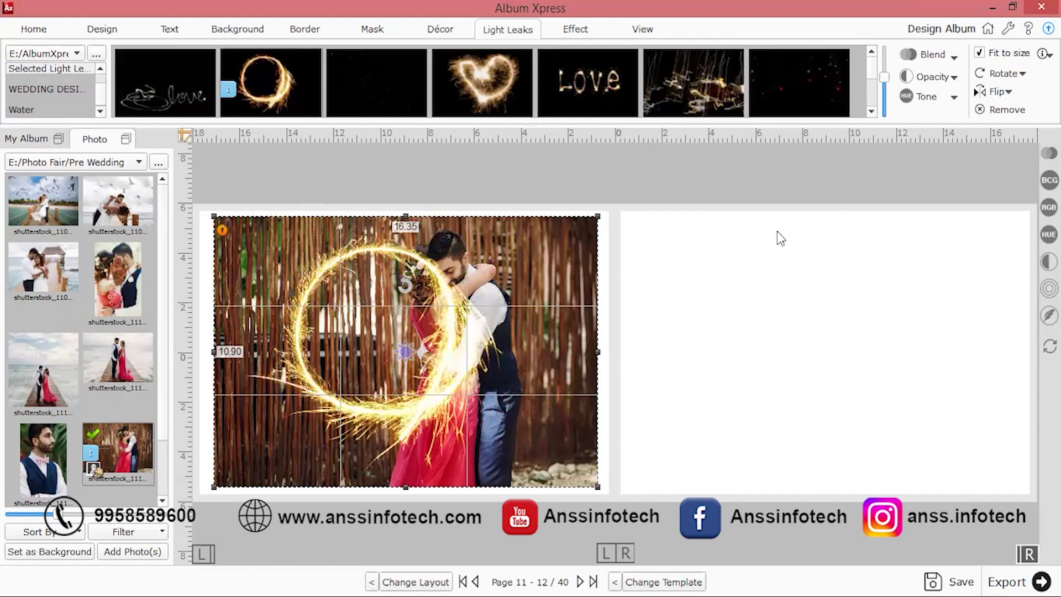
Step: Turn off Fit to size, then enlarge the sparkler ring and move it so it encircles the hugging couple
click(980, 52)
scroll(404, 347, up, 3)
scroll(405, 346, up, 1)
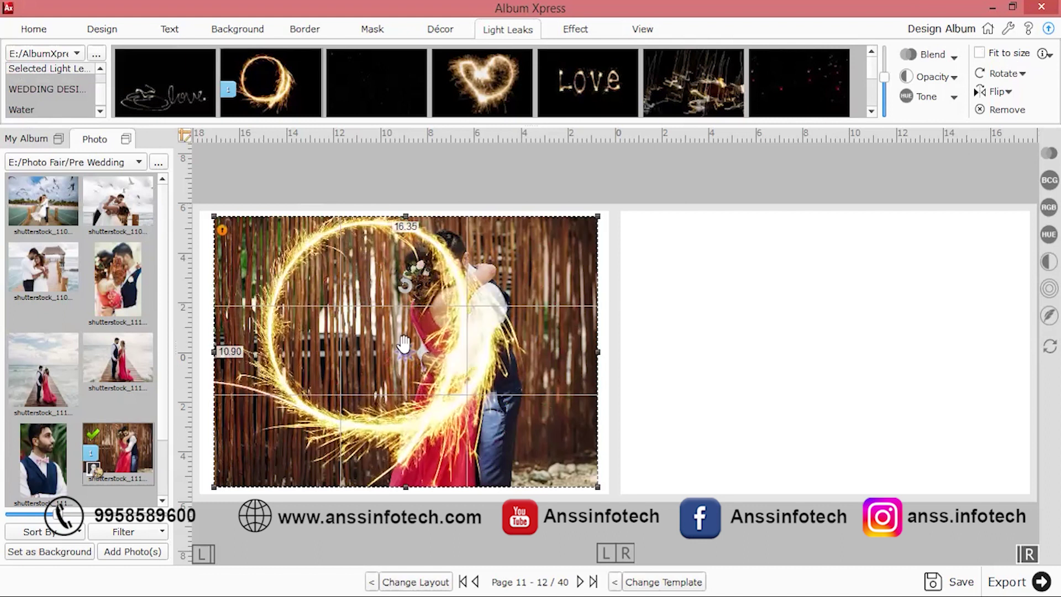
drag(403, 351, 534, 357)
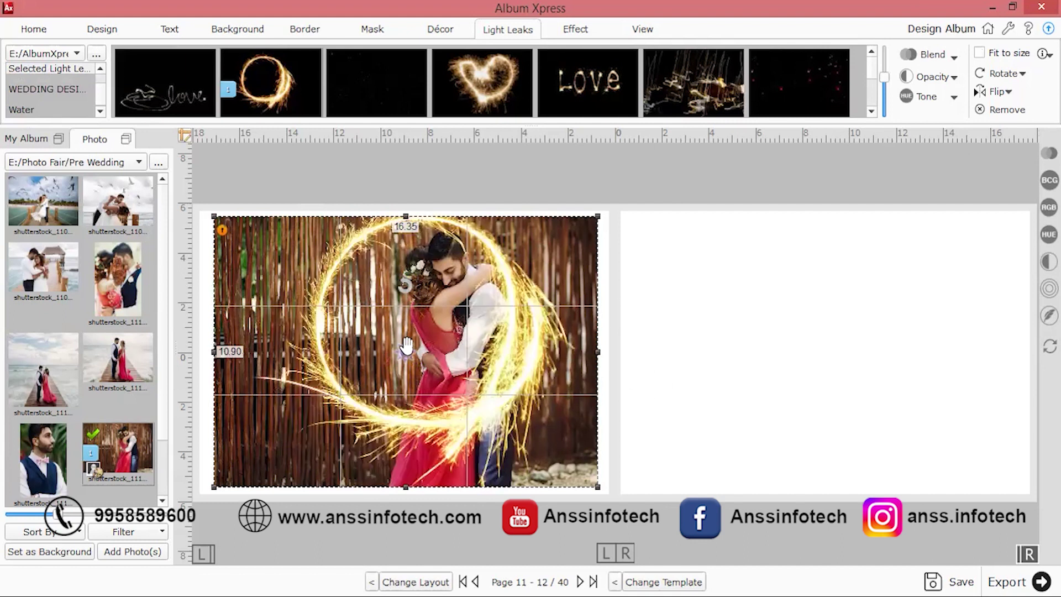
scroll(459, 351, up, 3)
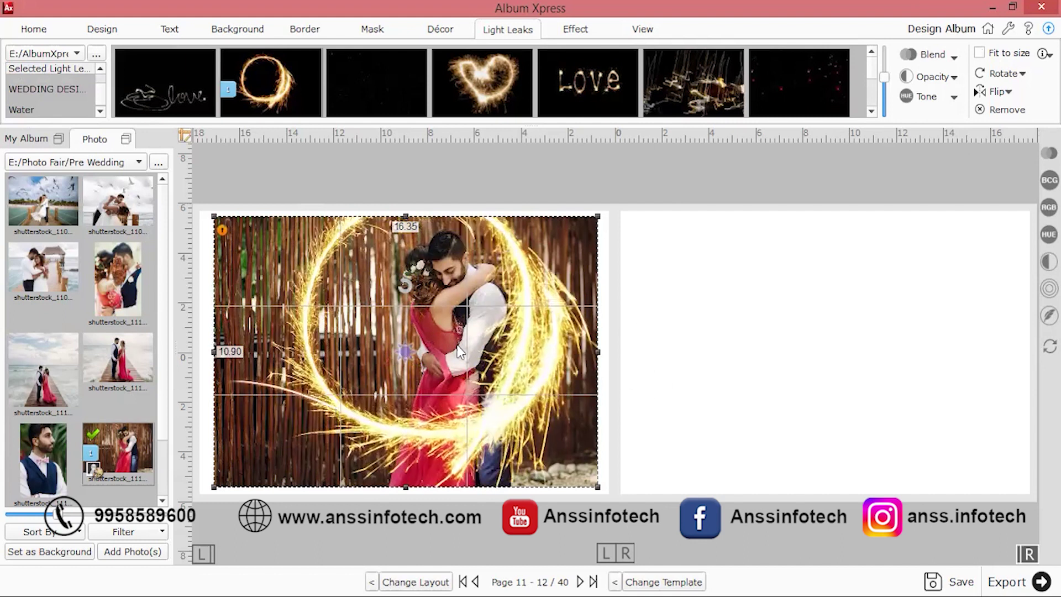
drag(405, 350, 424, 362)
click(739, 393)
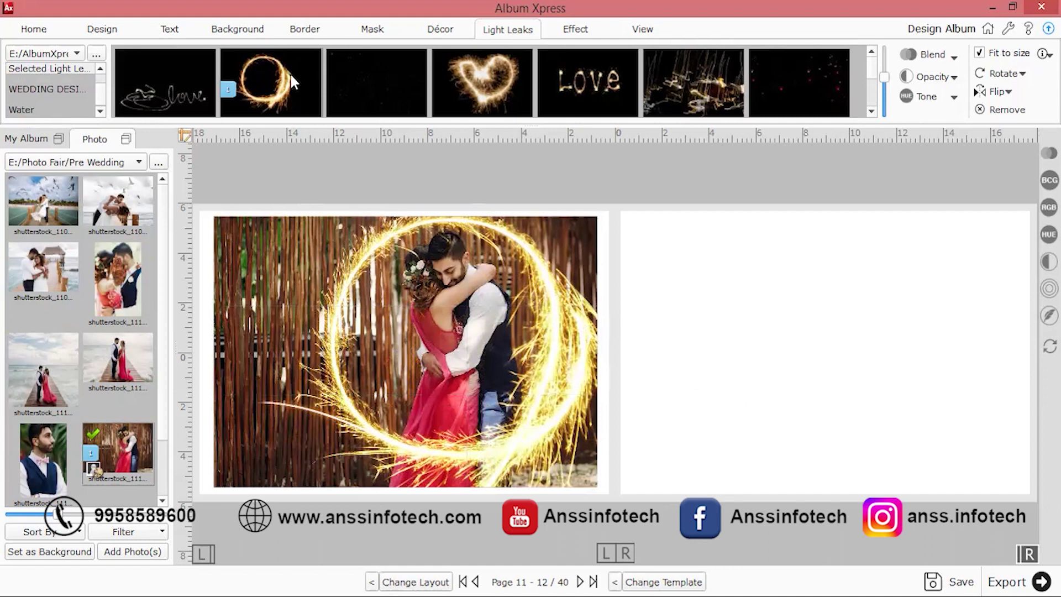
Step: Apply the coloured spotlights light leak DG_LL_LS_0094 to the couple's photo on page 11
scroll(294, 75, down, 3)
scroll(331, 102, down, 4)
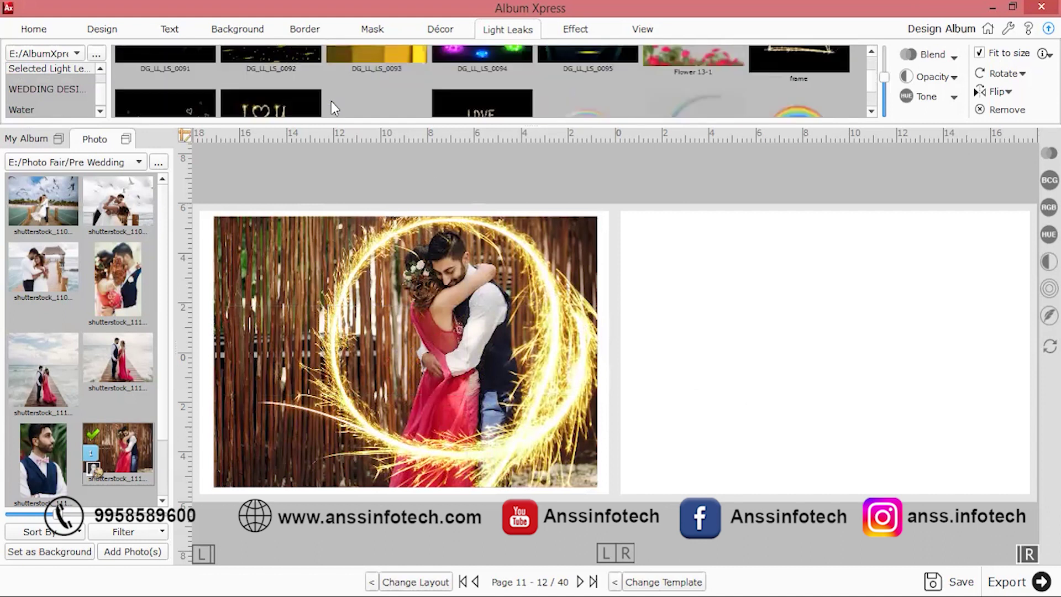
scroll(416, 101, down, 1)
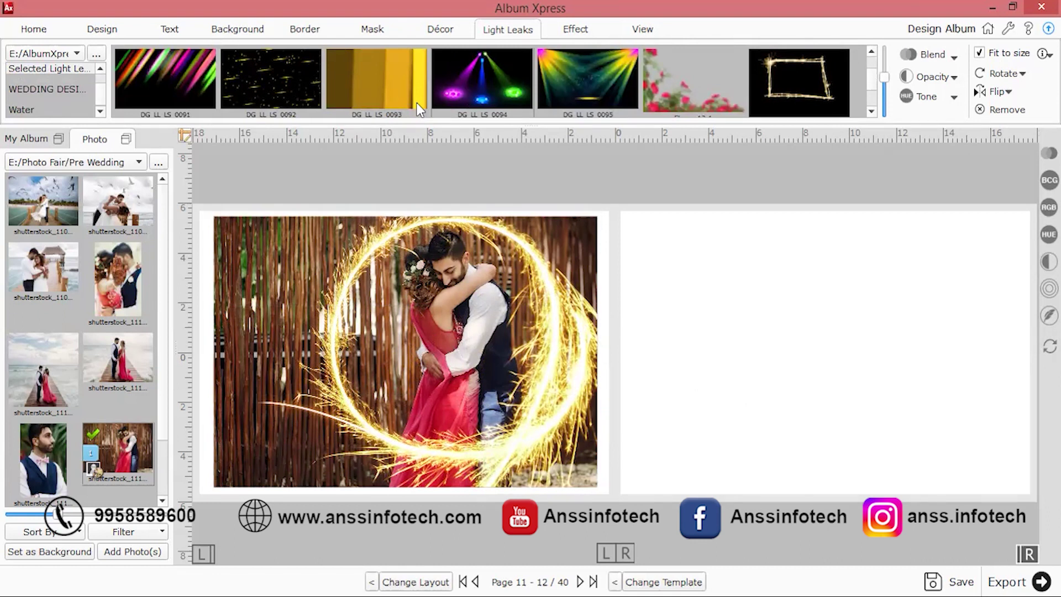
click(244, 237)
click(373, 117)
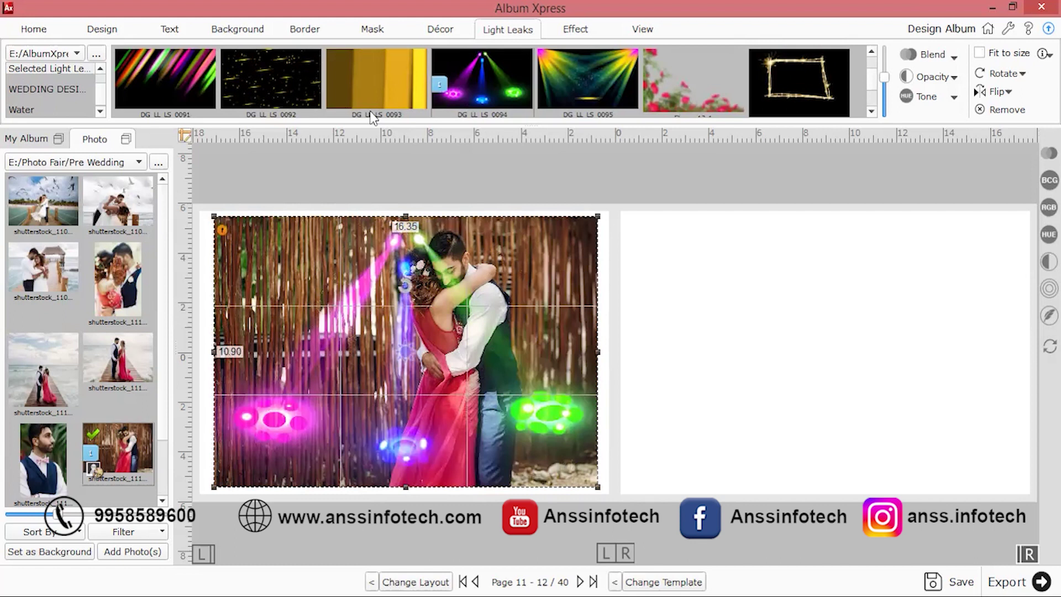
Step: Apply the golden light rays from the 7 gold-bokeh folder to the couple's photo on page 11
scroll(100, 68, up, 3)
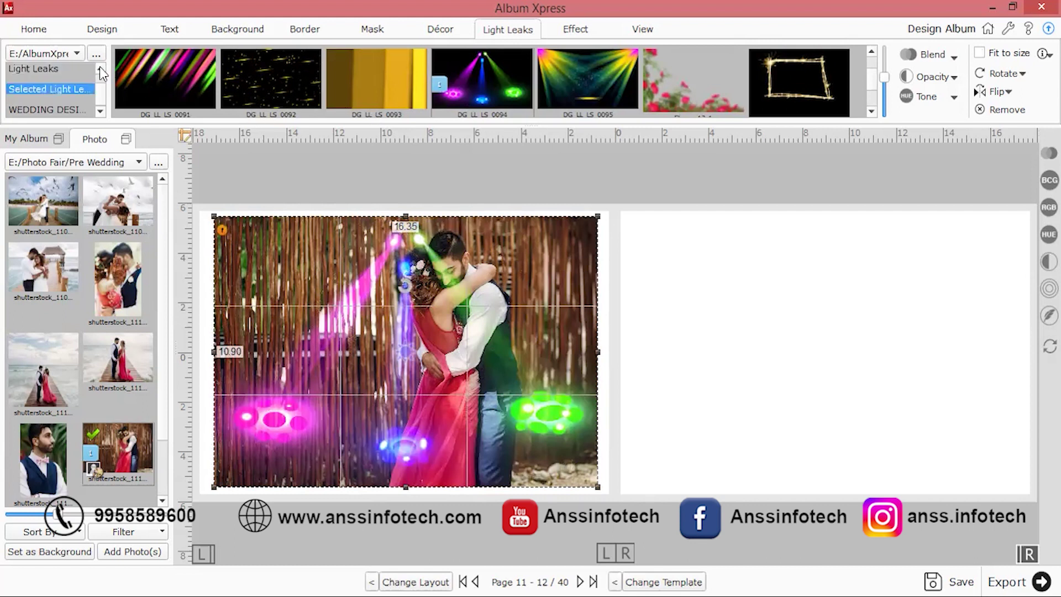
scroll(99, 66, up, 4)
scroll(100, 67, up, 3)
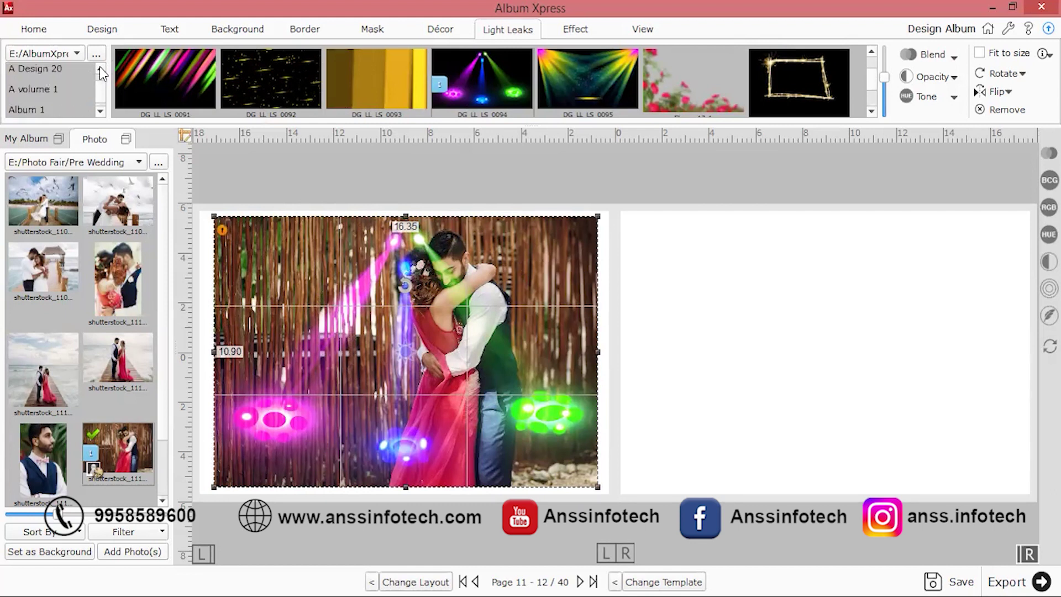
click(58, 70)
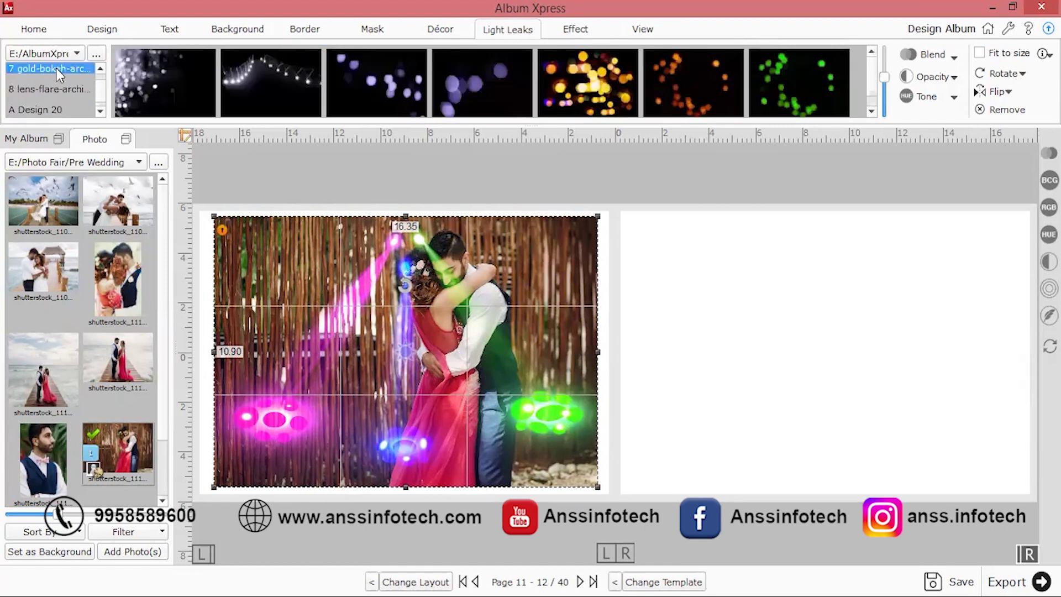
scroll(374, 110, down, 5)
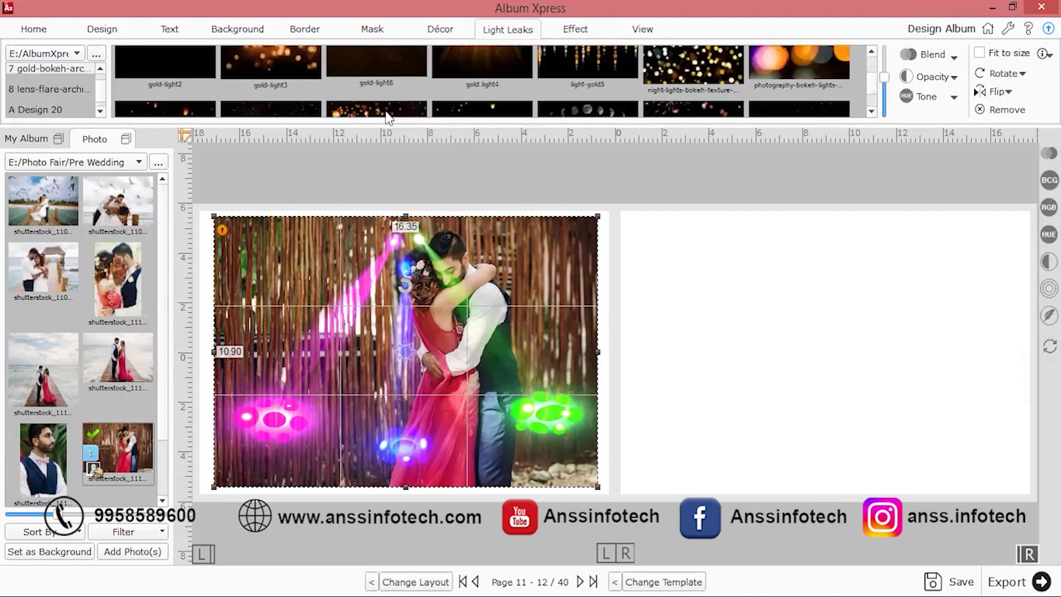
scroll(436, 110, up, 5)
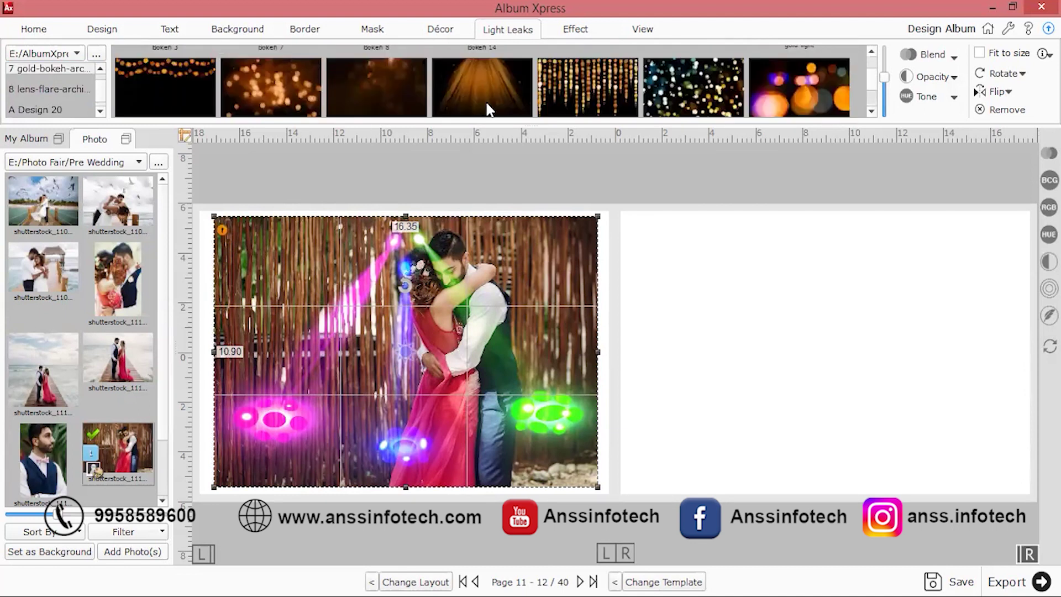
click(489, 108)
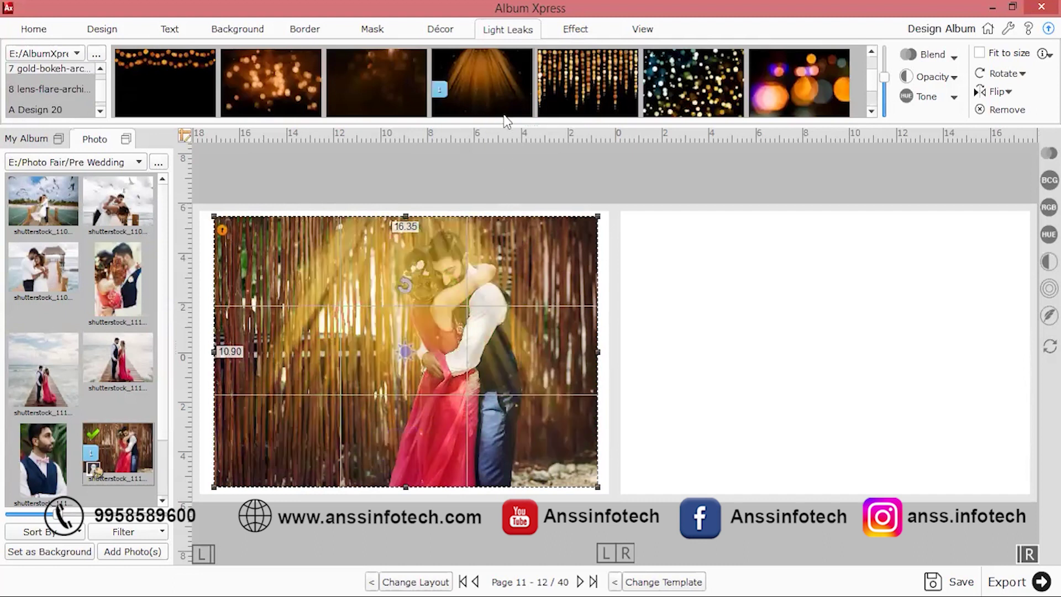
Step: Set the tone hue of the golden light rays on the page 11 photo to 0 and deselect the photo
click(952, 99)
drag(948, 132, 946, 132)
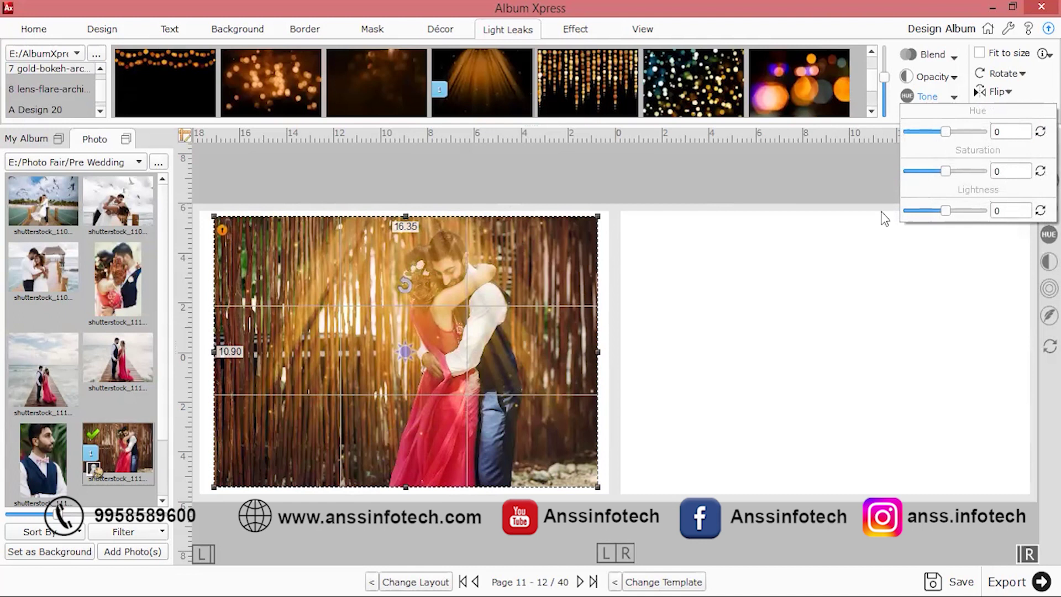
click(704, 311)
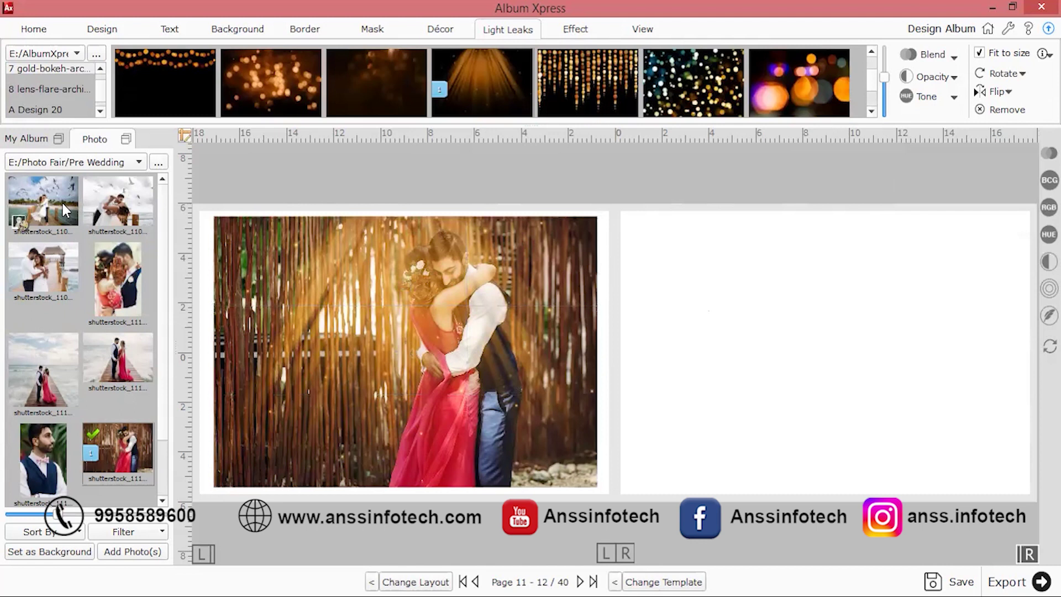
Step: Fill page 12 with the photo of the couple kissing on the pier among seagulls, sized about 17.36 x 11.57
drag(48, 276, 805, 464)
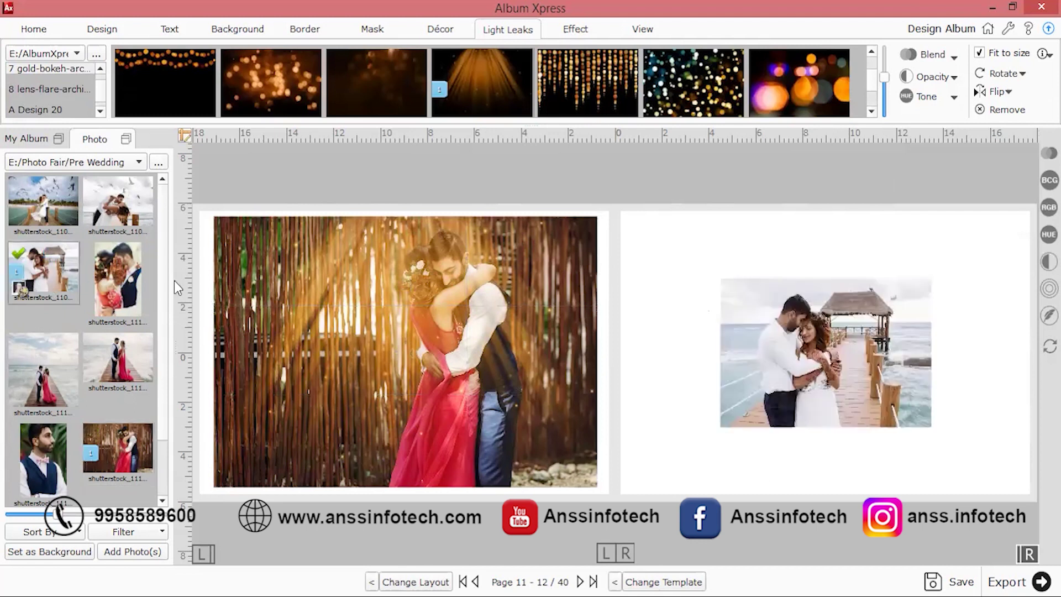
click(737, 340)
drag(101, 193, 798, 339)
drag(846, 368, 1038, 504)
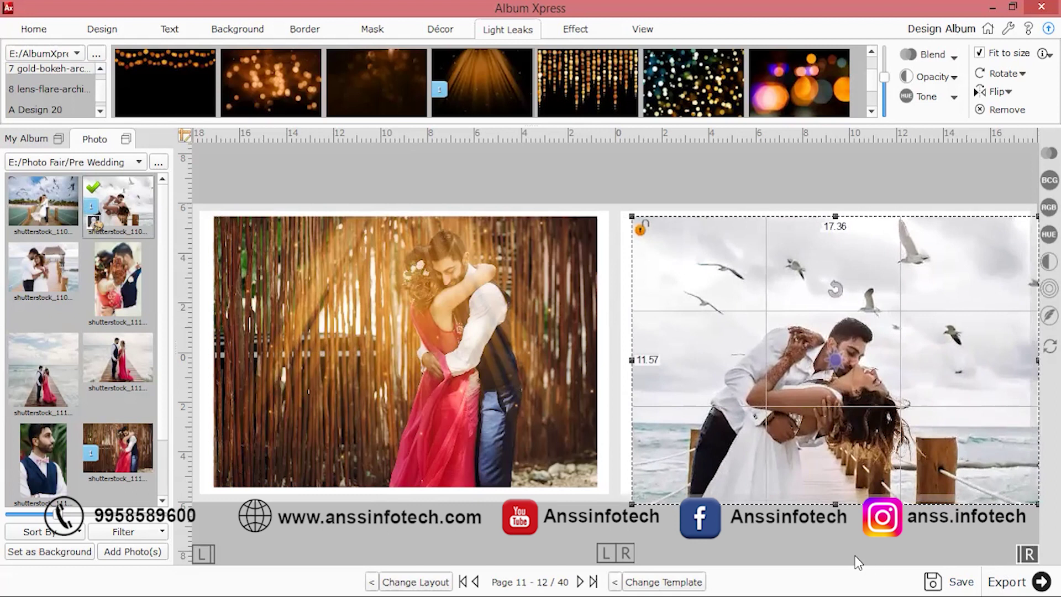
Step: Apply the Water-Overlay-16 light leak from the 10 Rain-archive folder to the kissing couple's photo on page 12
scroll(68, 82, up, 5)
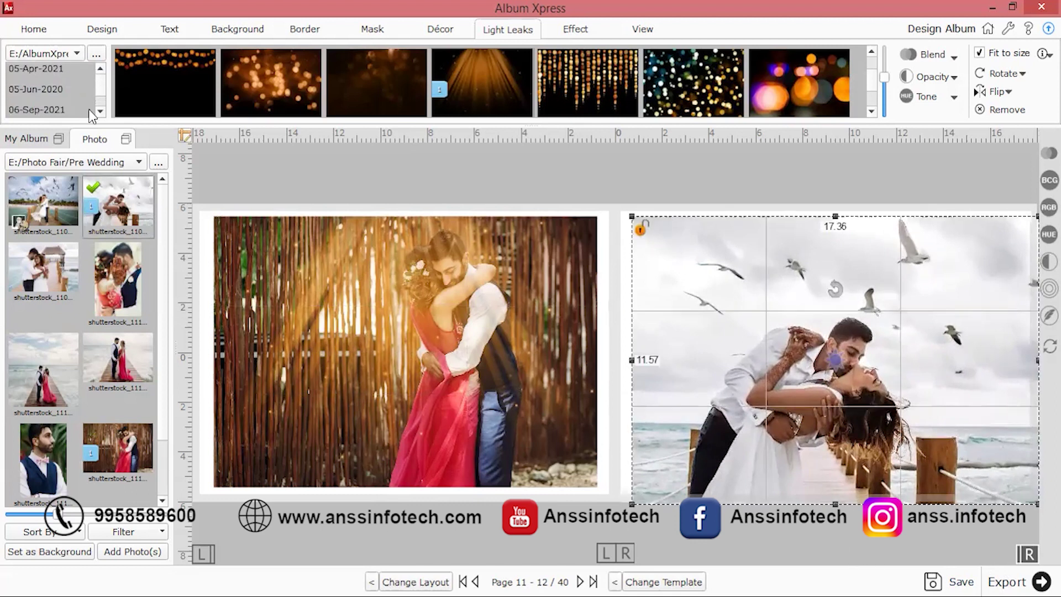
click(99, 111)
click(100, 112)
click(99, 111)
click(50, 88)
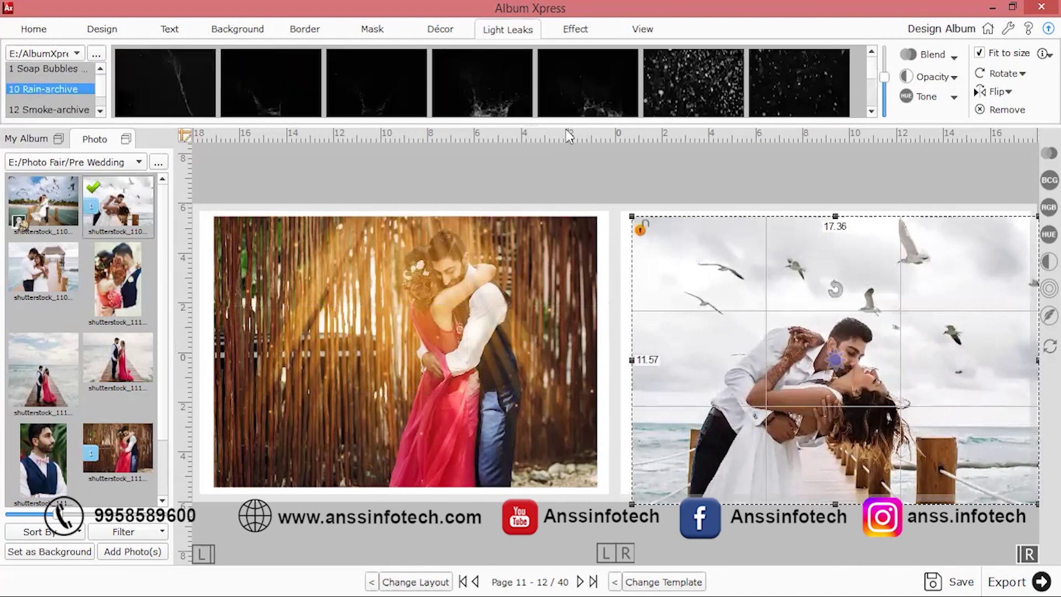
click(665, 113)
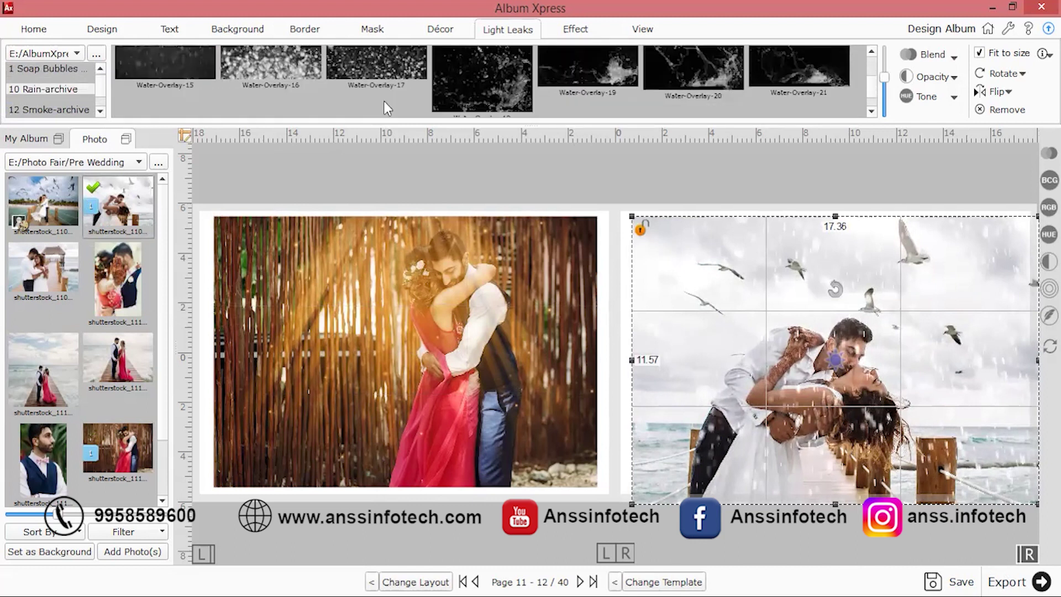
click(262, 62)
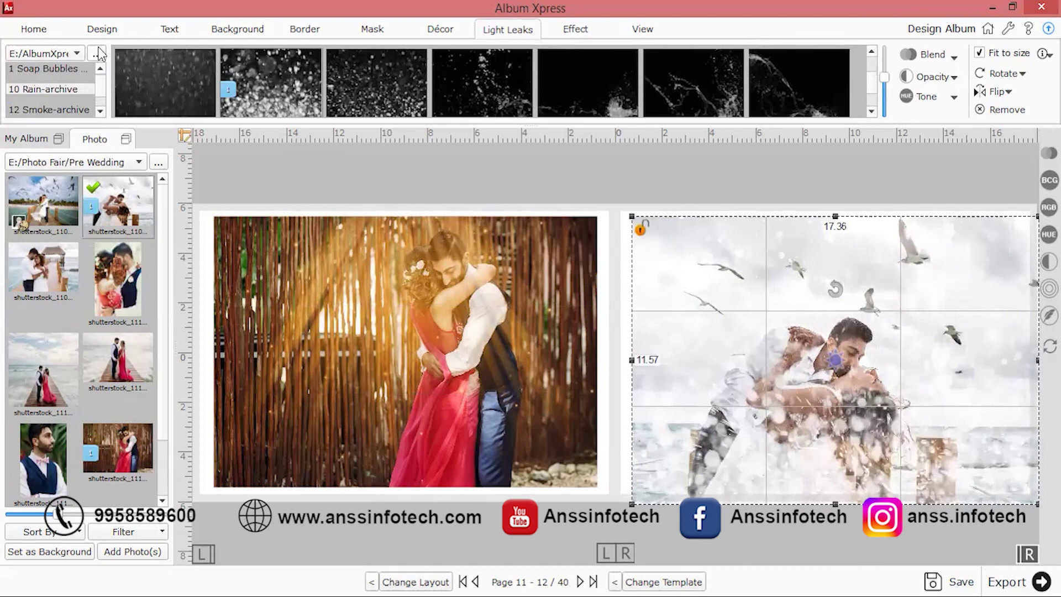
Step: Open the blank spread of pages 13 - 14 from the album's page list
click(28, 133)
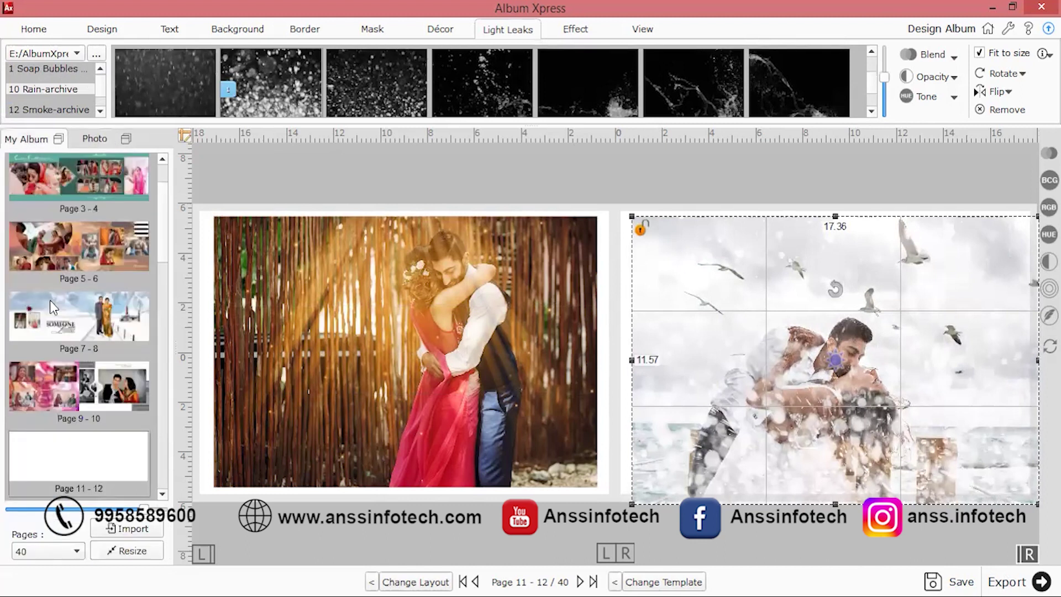
click(162, 495)
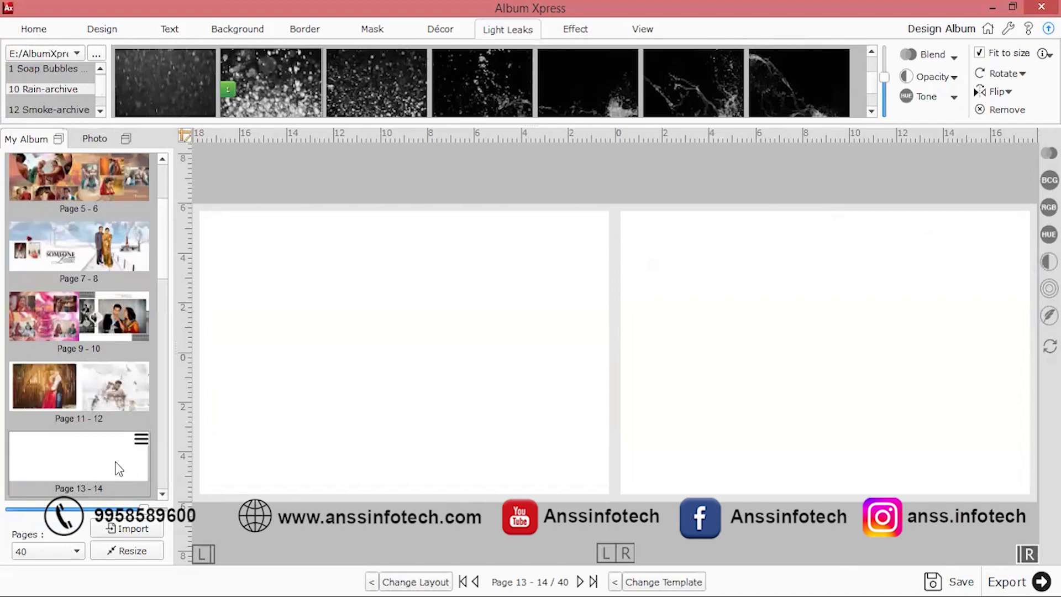
Step: Save the album project in the My Albums folder, named with the person's name followed by "sample1"
click(45, 26)
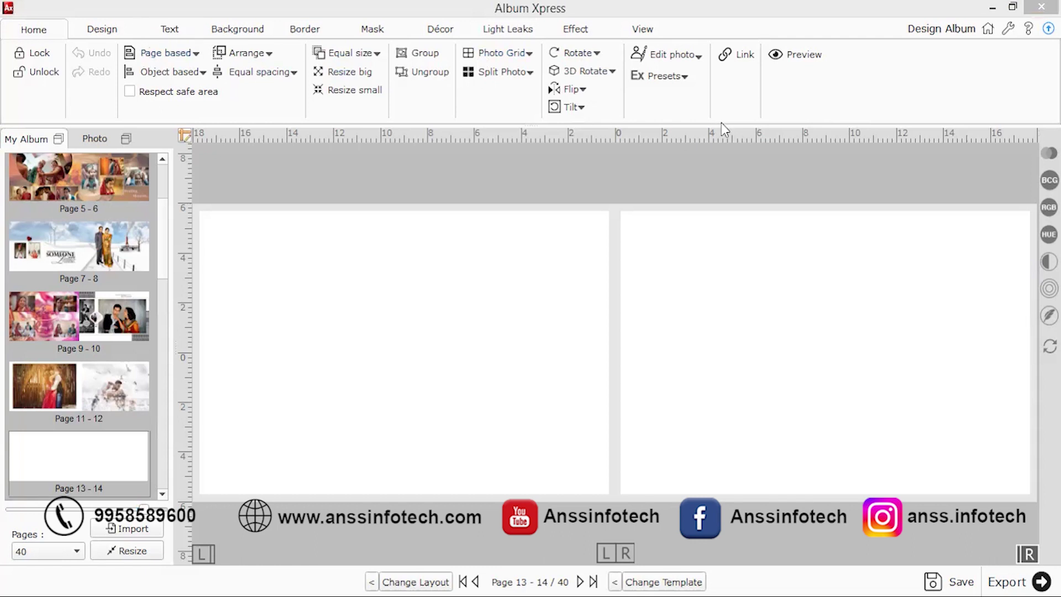
mouse_move(134, 178)
click(962, 582)
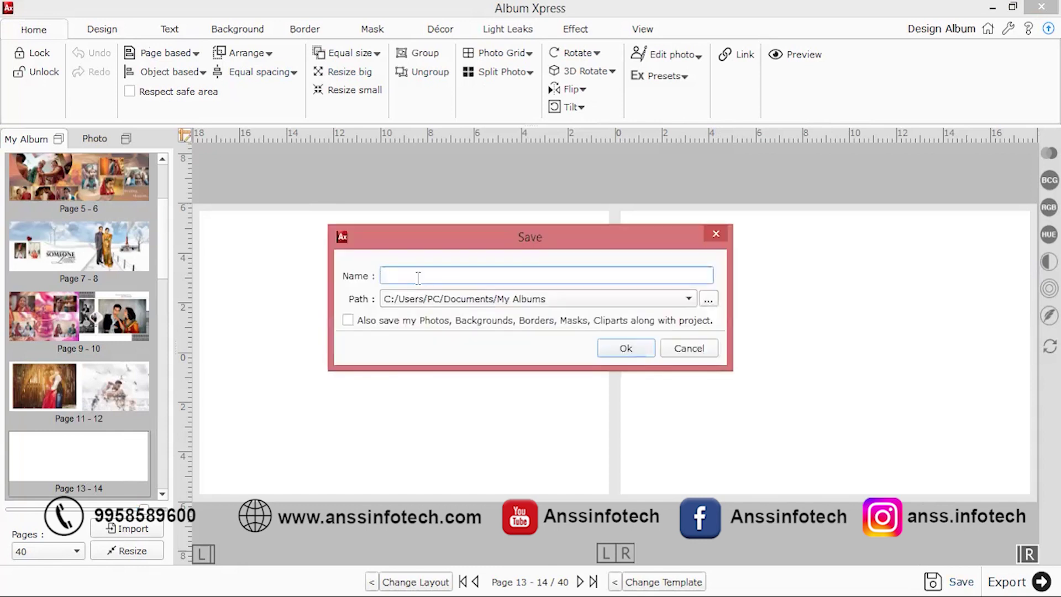
text(sudheendra)
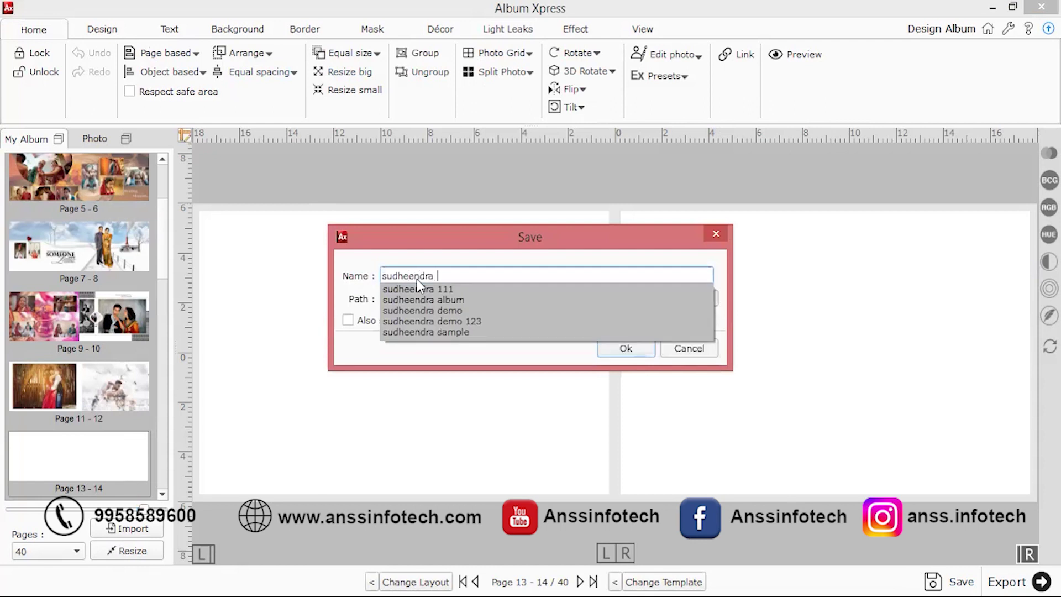
text( sample)
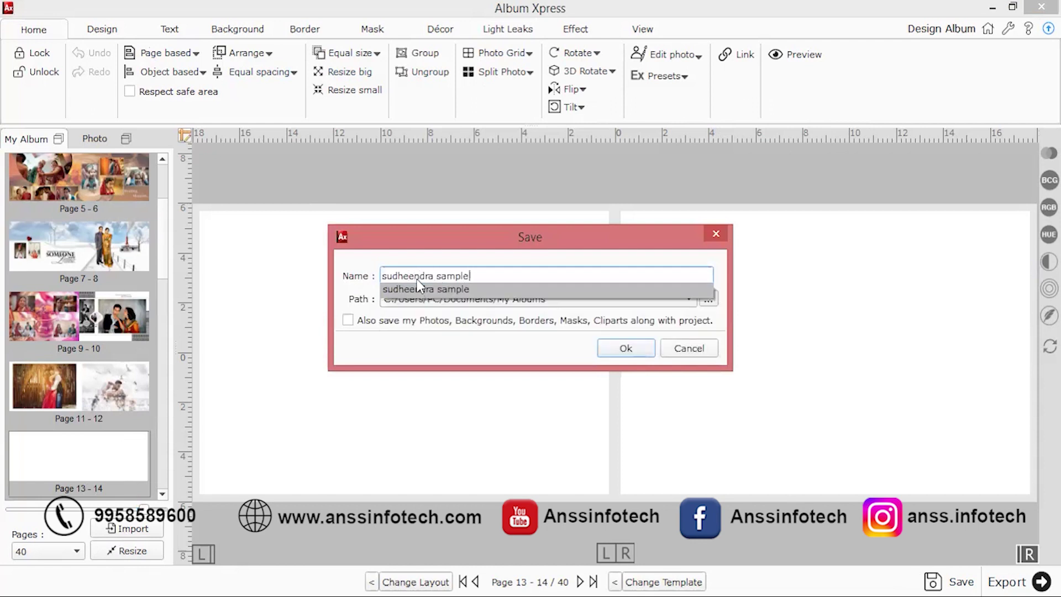
text(1)
click(622, 349)
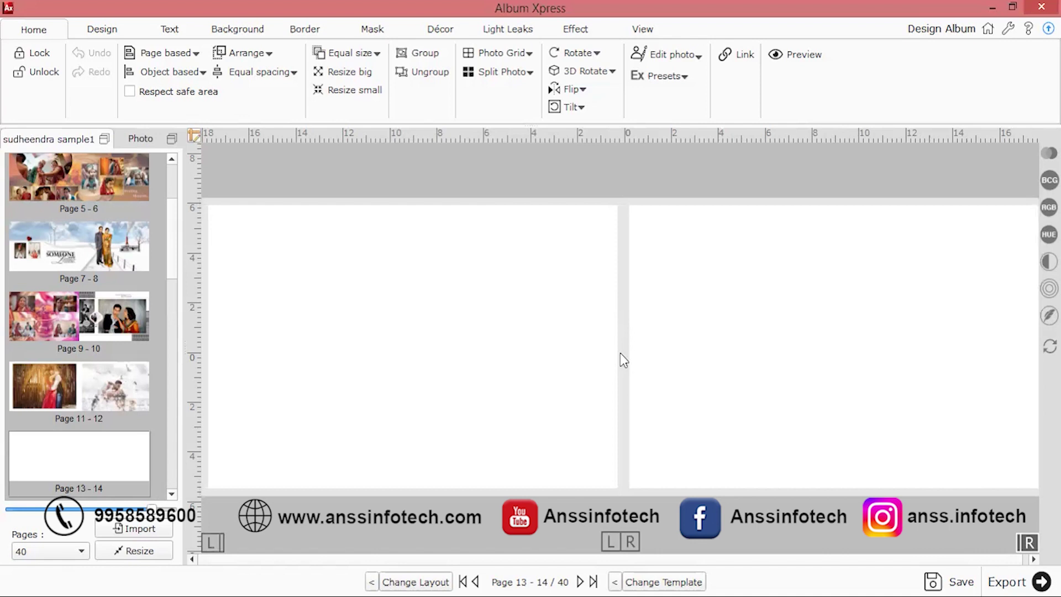
Step: Go to the album export view and select the spreads from pages 1 - 2 through 9 - 10 for export
click(1007, 582)
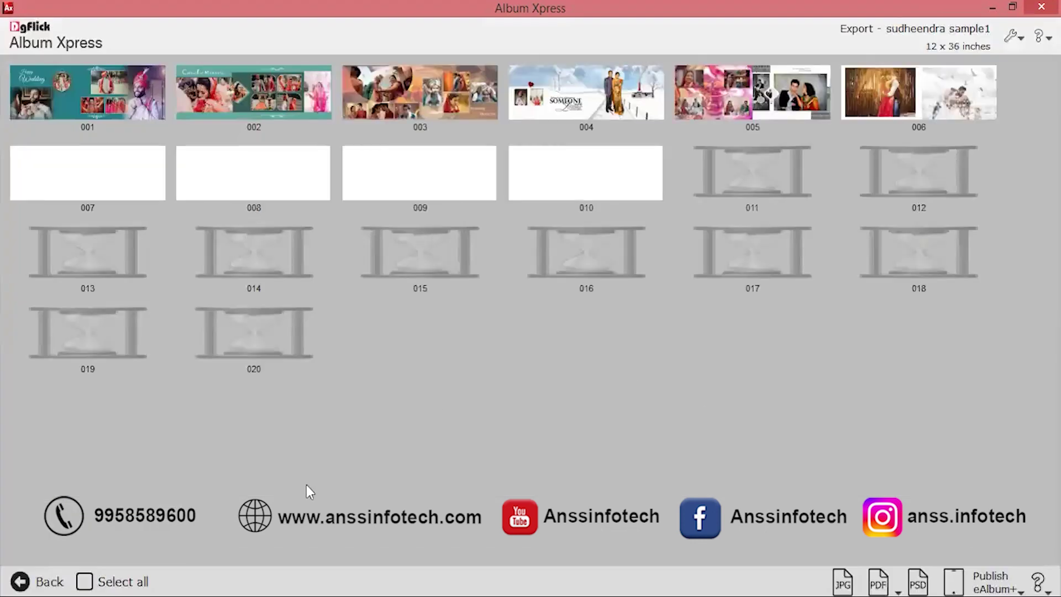
click(84, 581)
click(144, 124)
click(373, 95)
click(559, 125)
click(785, 160)
click(727, 190)
click(749, 94)
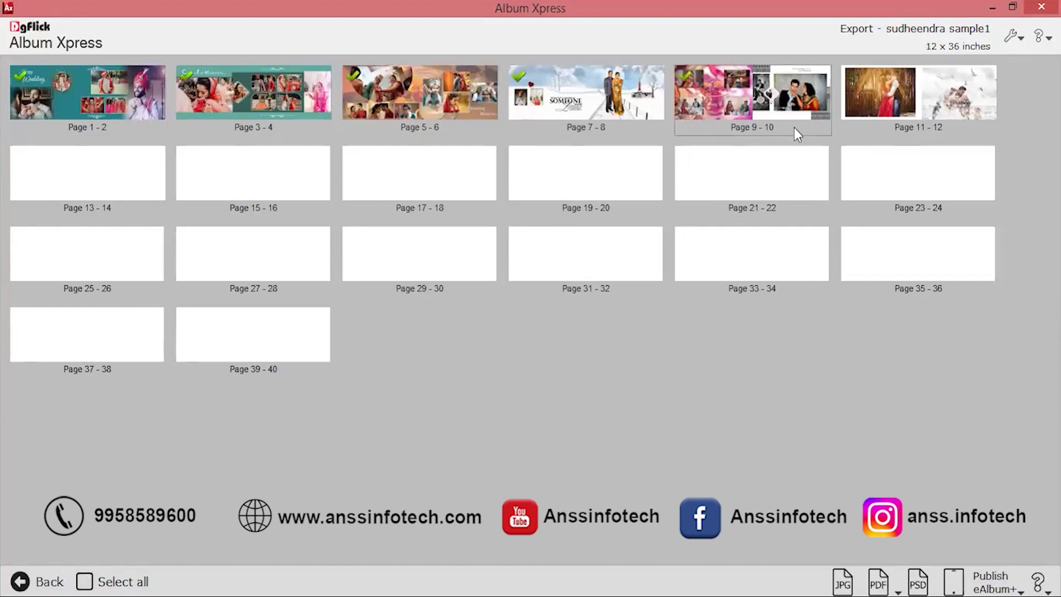